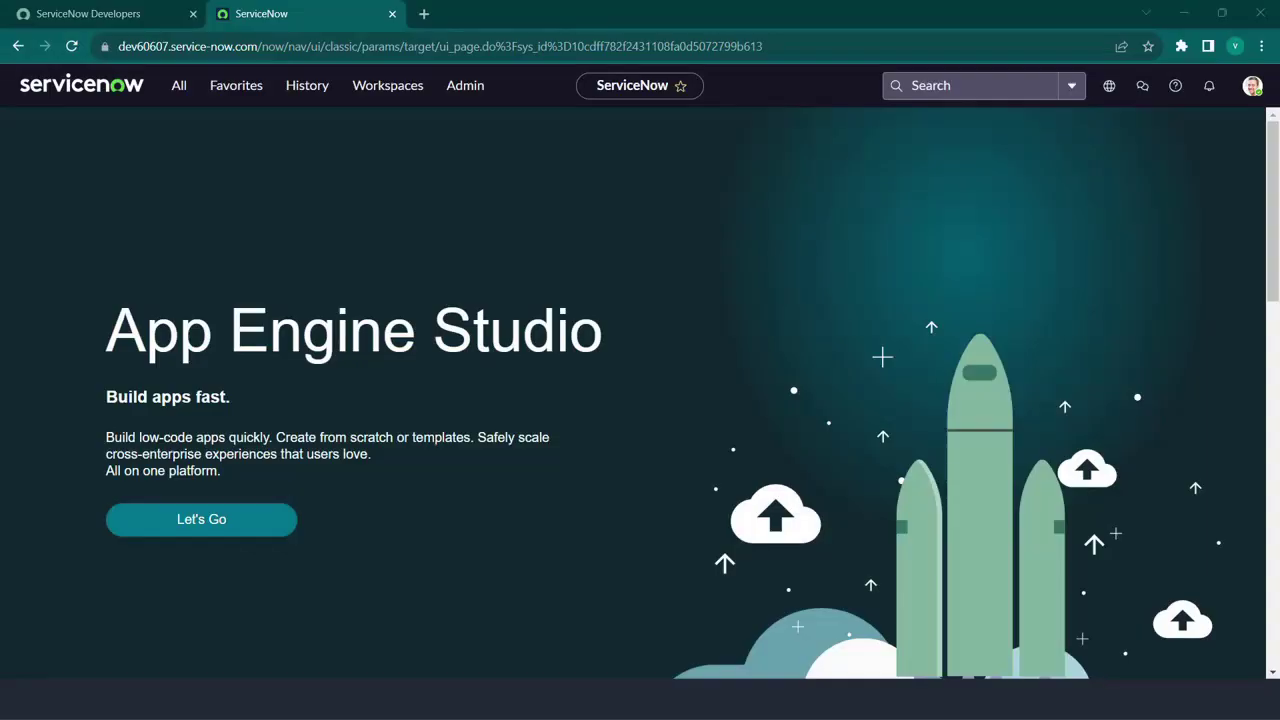
- Open the Plugins page by filtering the navigation modules for 'plugin'
{"action": "left_click", "coordinate": [178, 88]}
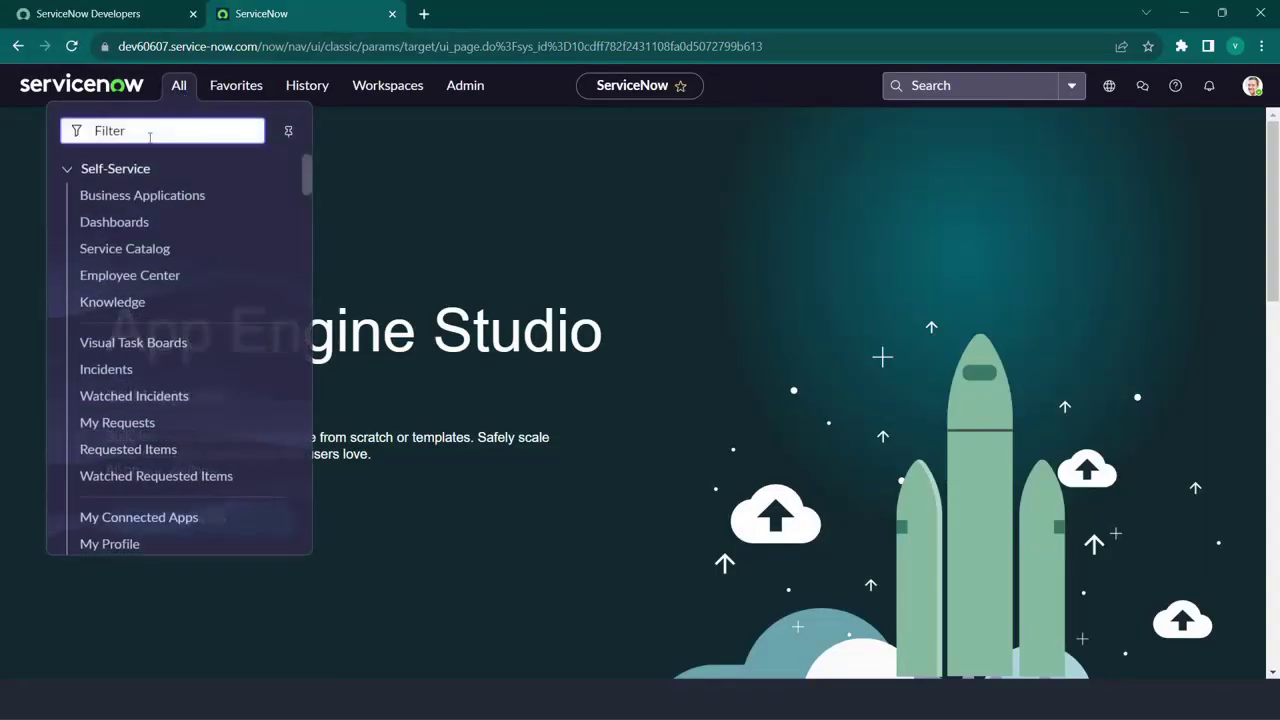
{"action": "type", "text": "plugin"}
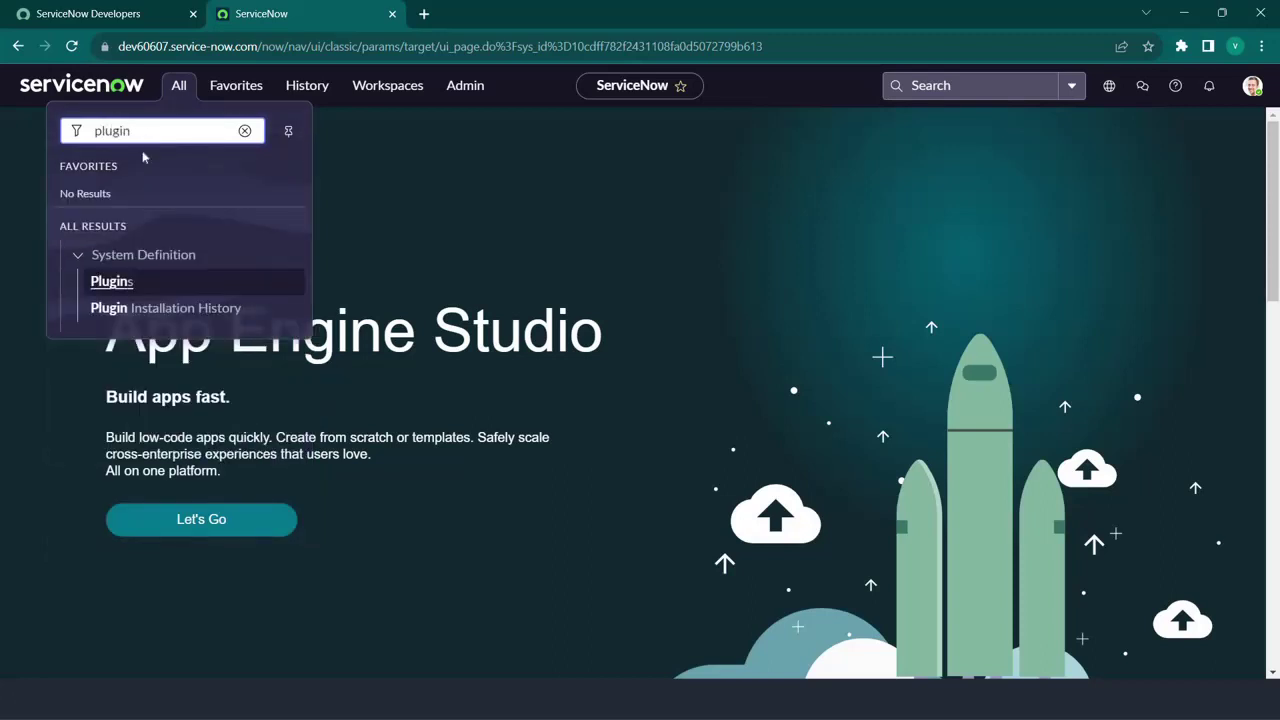
{"action": "left_click", "coordinate": [119, 287]}
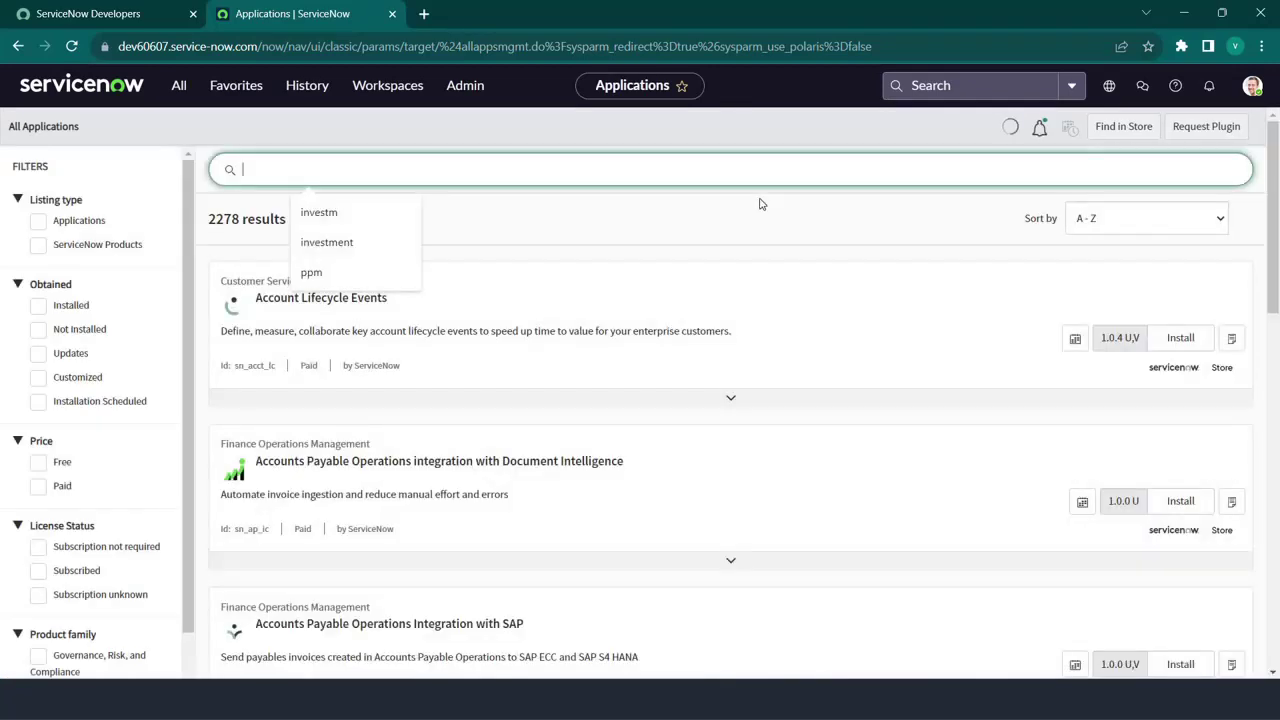
- Search plugins for 'investment' and install Investment Funding with its Fiscal Calendar dependency
{"action": "type", "text": "invest"}
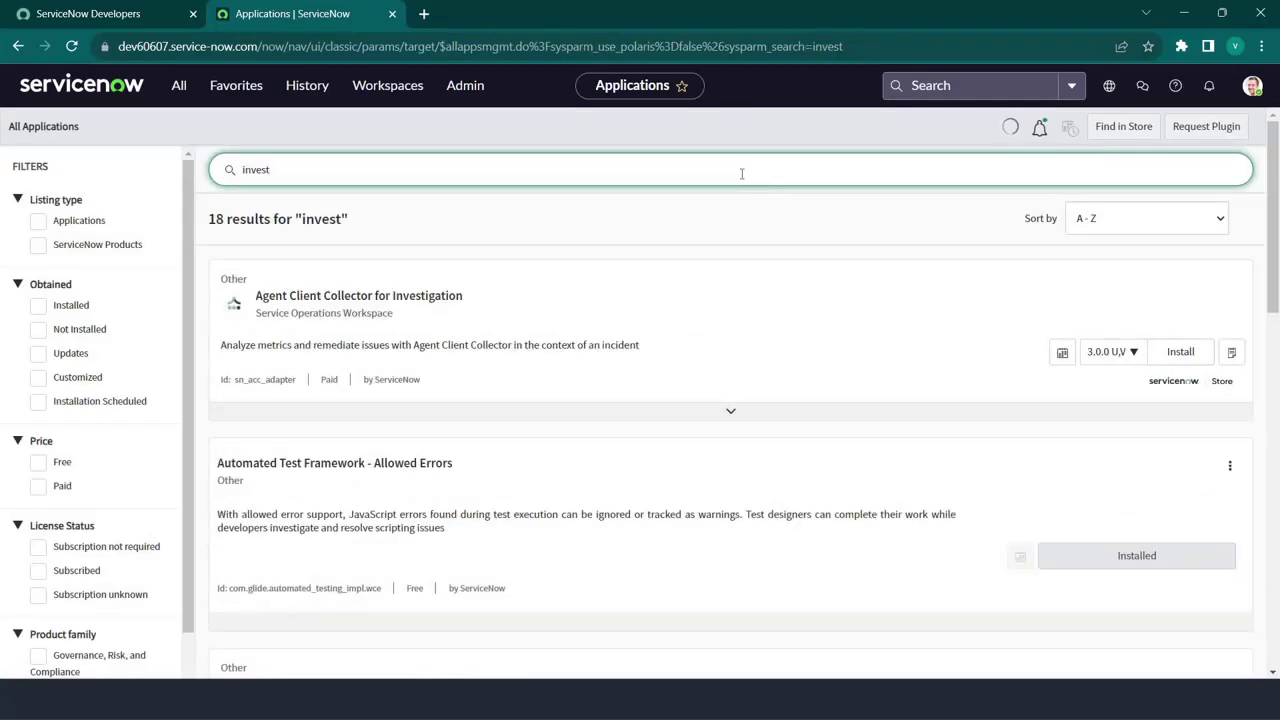
{"action": "type", "text": "ment"}
{"action": "key", "text": "Return"}
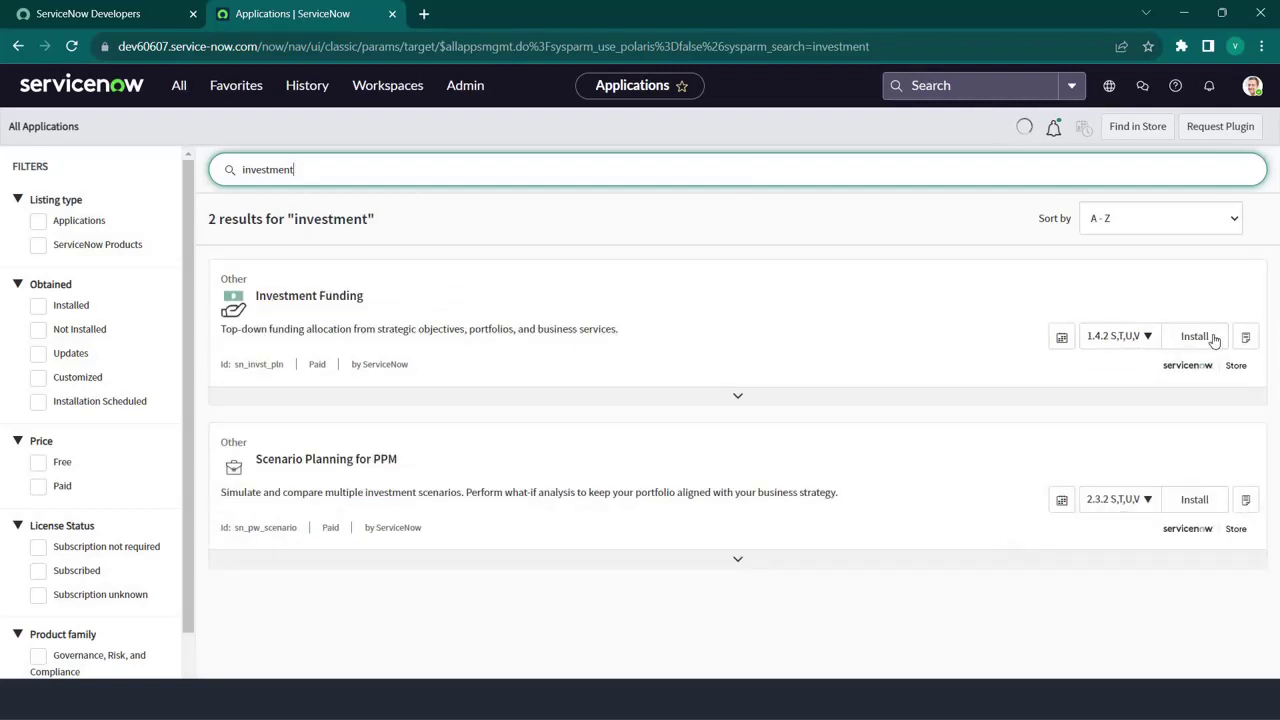
{"action": "left_click", "coordinate": [1205, 340]}
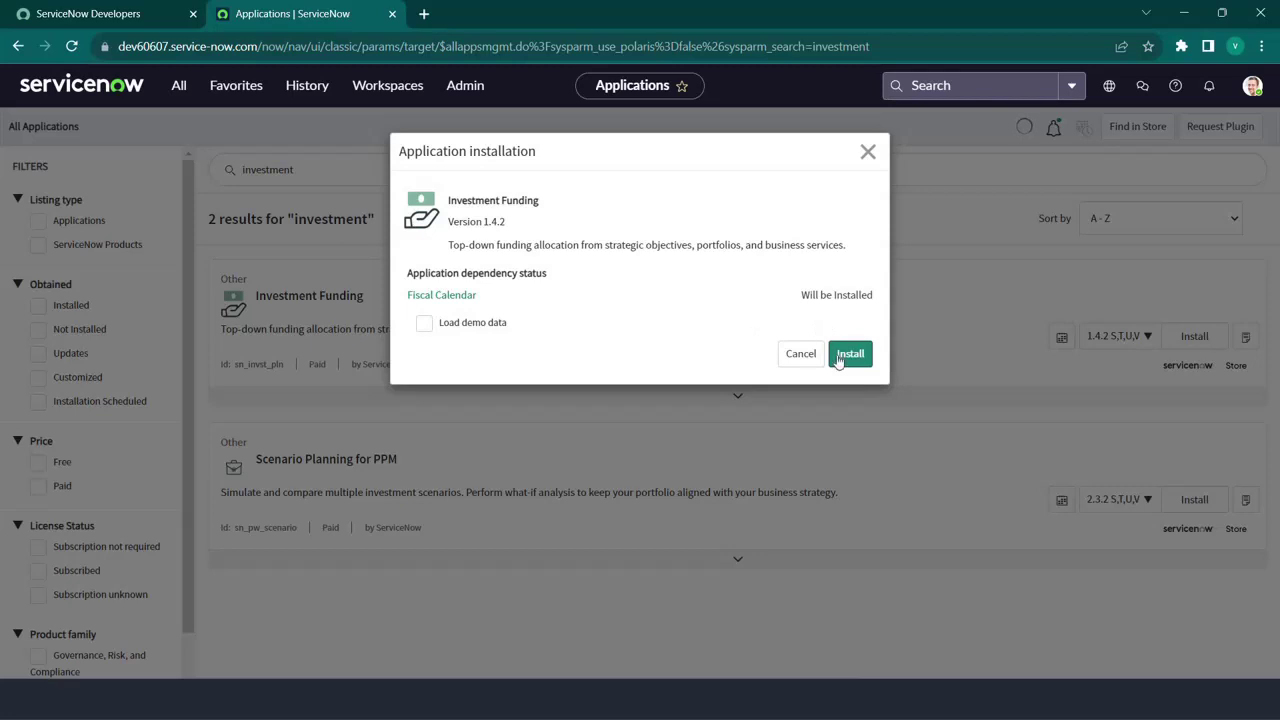
{"action": "left_click", "coordinate": [840, 358]}
{"action": "left_click", "coordinate": [840, 356]}
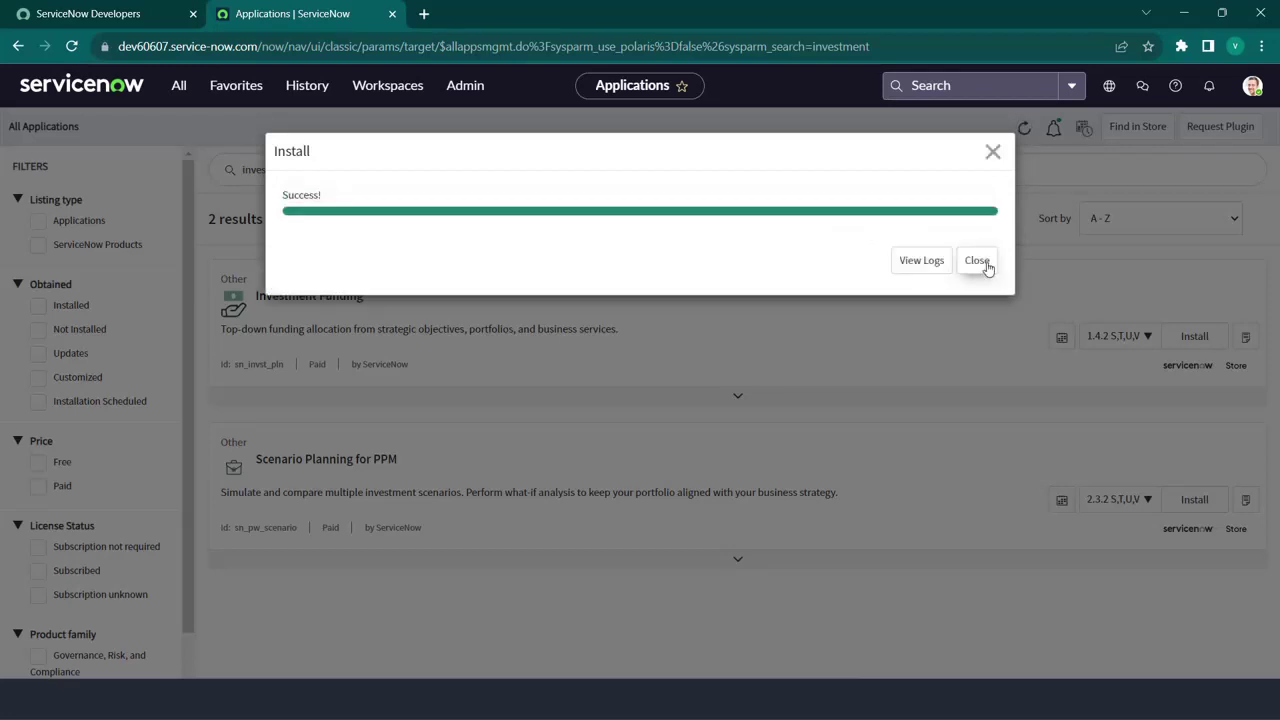
{"action": "left_click", "coordinate": [977, 261]}
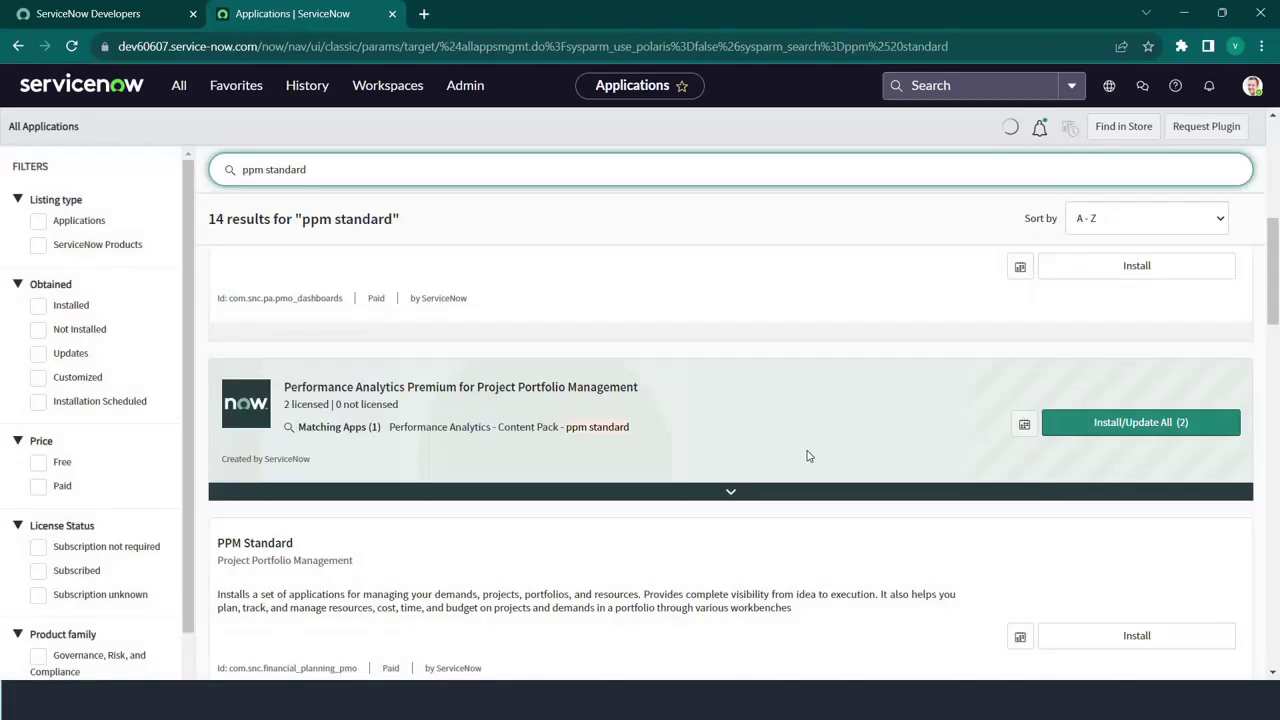
- Install PPM Standard from the plugin list and activate it with its dependencies
{"action": "scroll", "coordinate": [1114, 423], "scroll_direction": "down", "scroll_amount": 3}
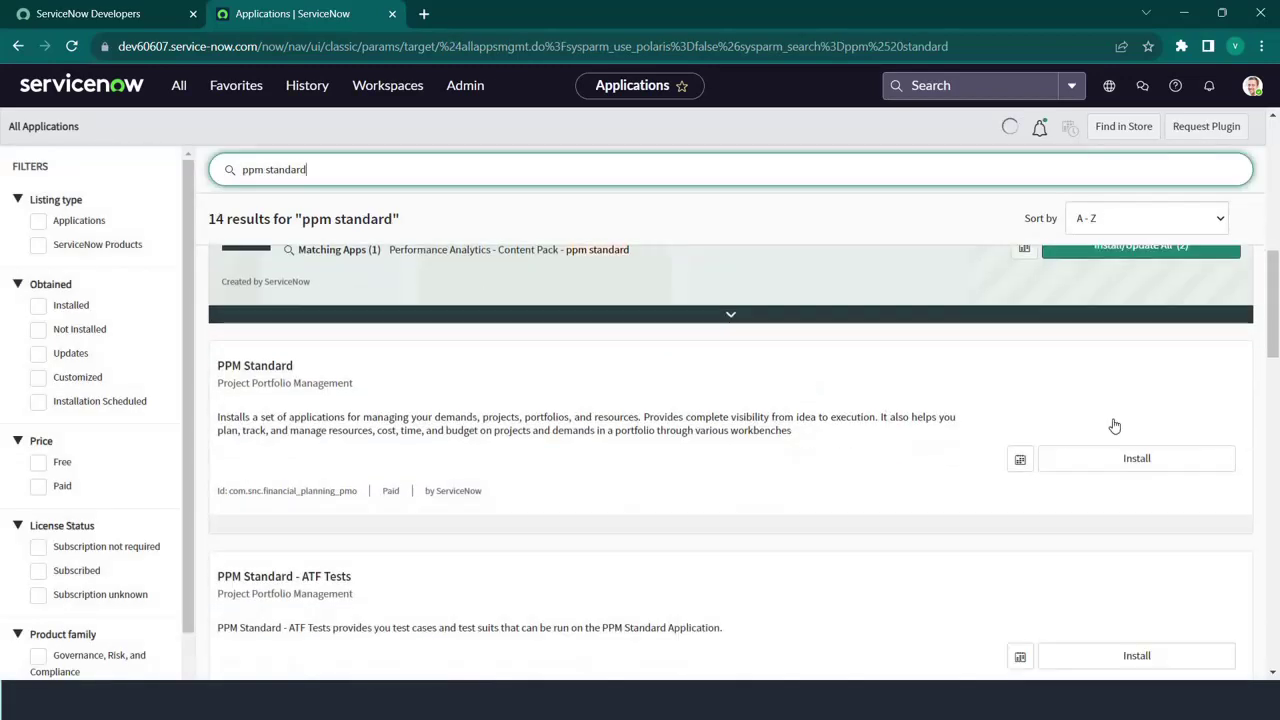
{"action": "left_click", "coordinate": [1118, 408]}
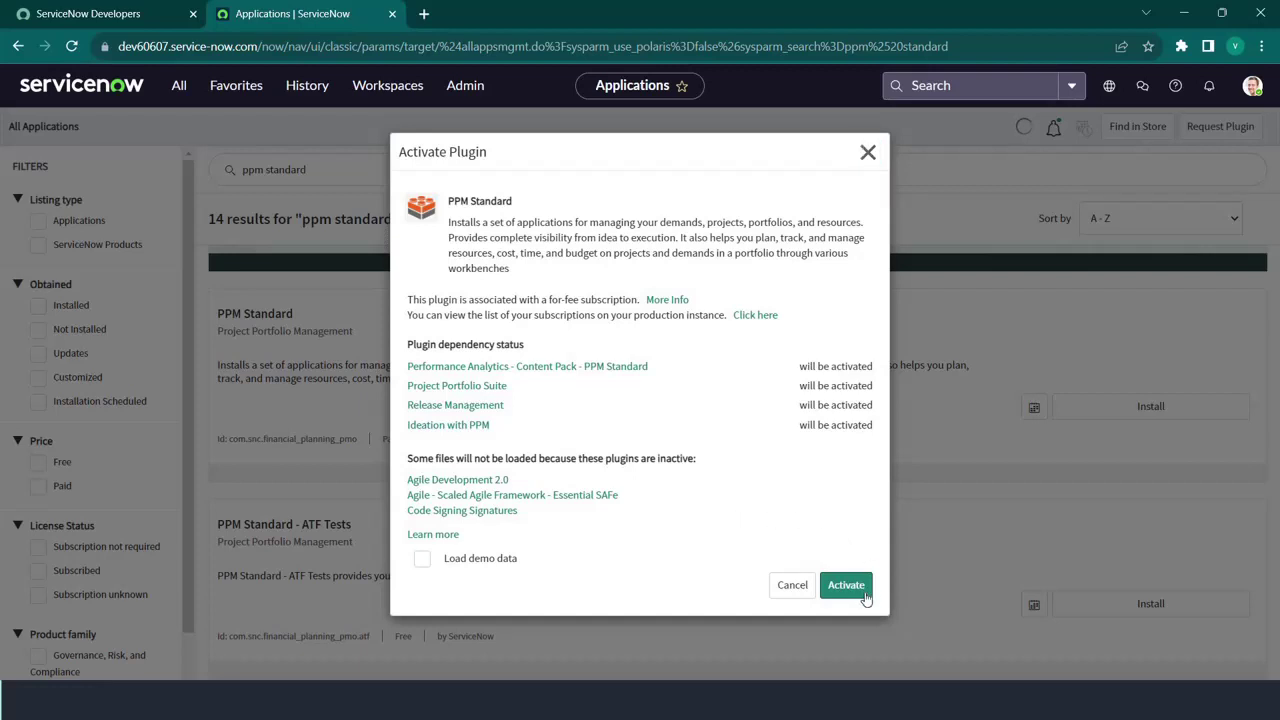
{"action": "left_click", "coordinate": [846, 586]}
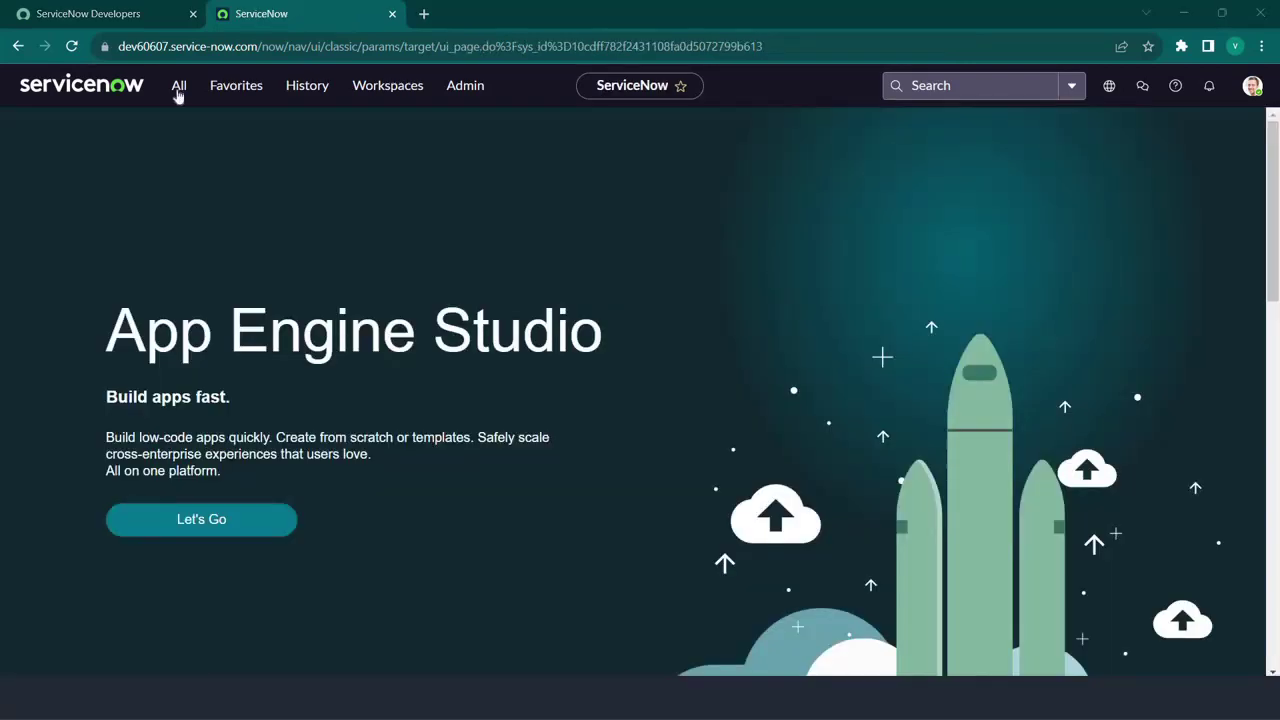
- From Investment Funding > Top level Investments, generate the missing fiscal periods starting at FY20
{"action": "left_click", "coordinate": [179, 85]}
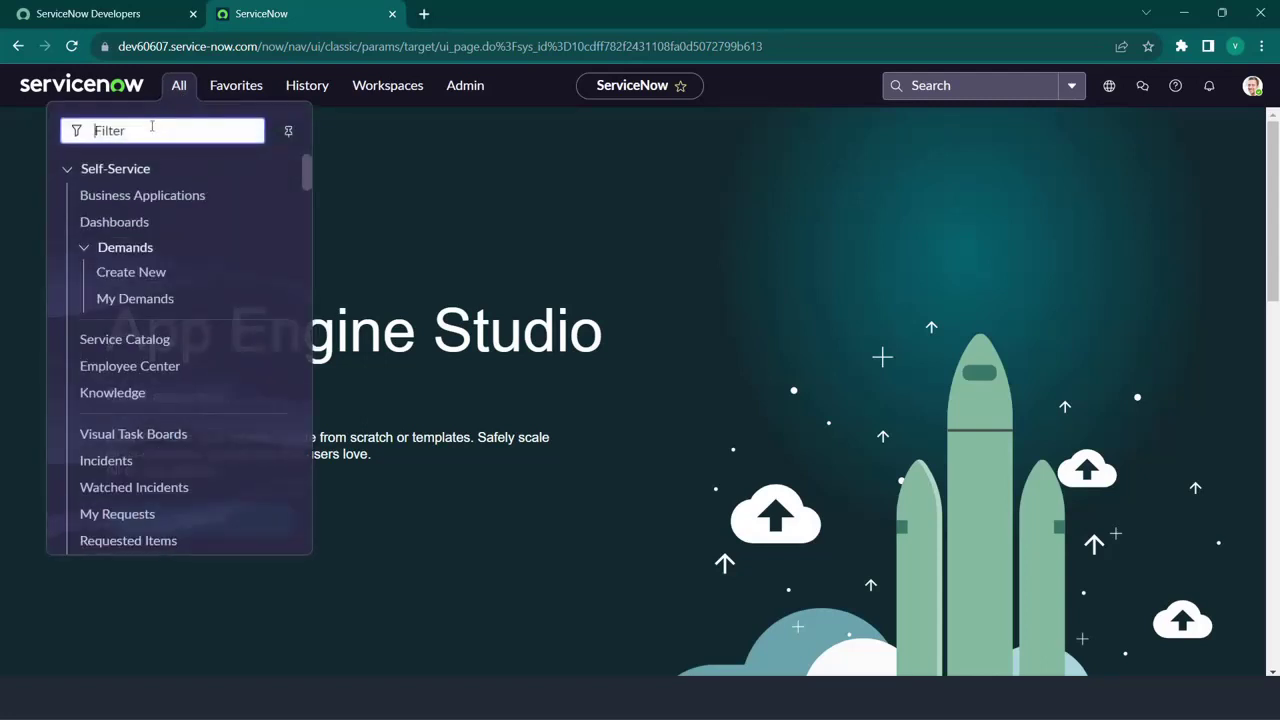
{"action": "type", "text": "inve"}
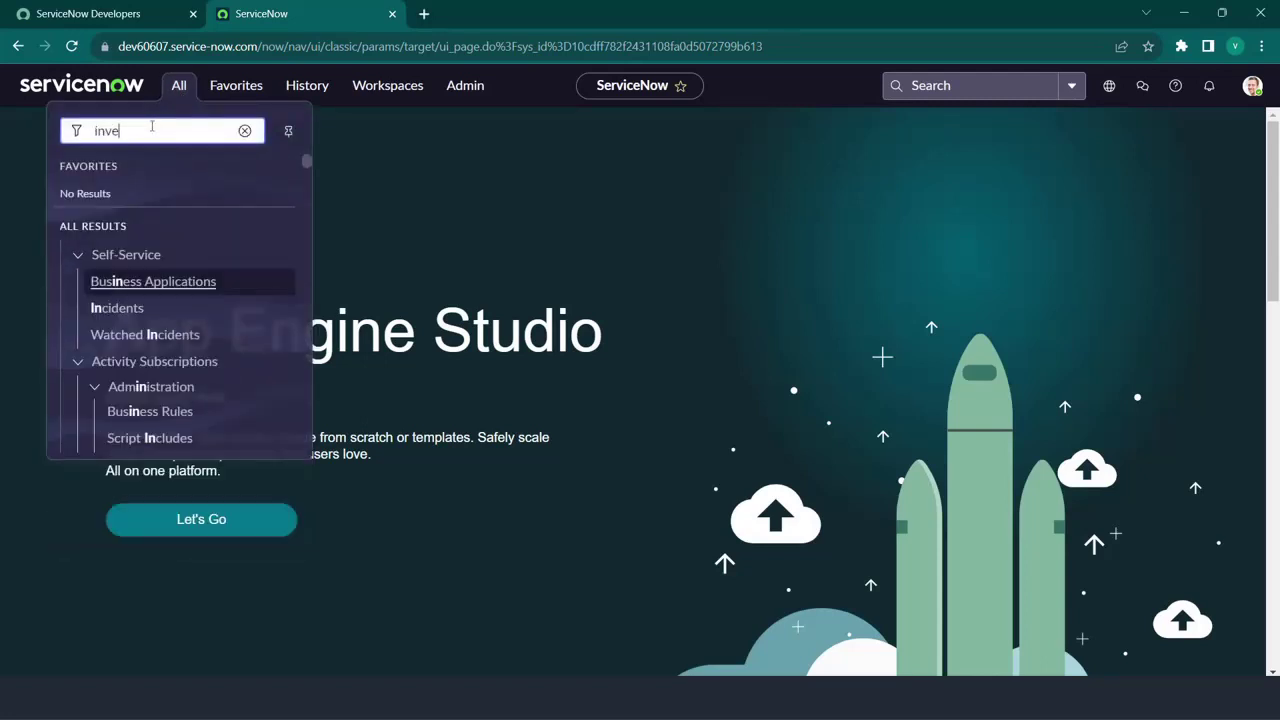
{"action": "type", "text": "stment"}
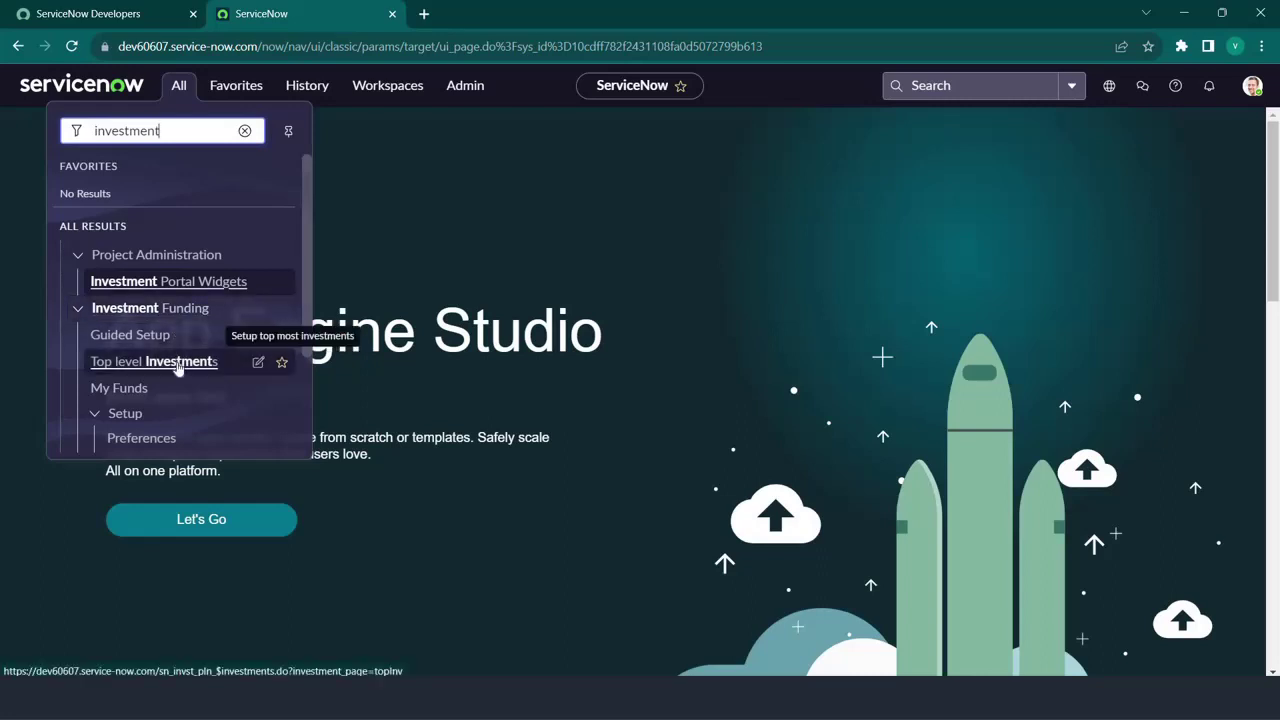
{"action": "left_click", "coordinate": [178, 366]}
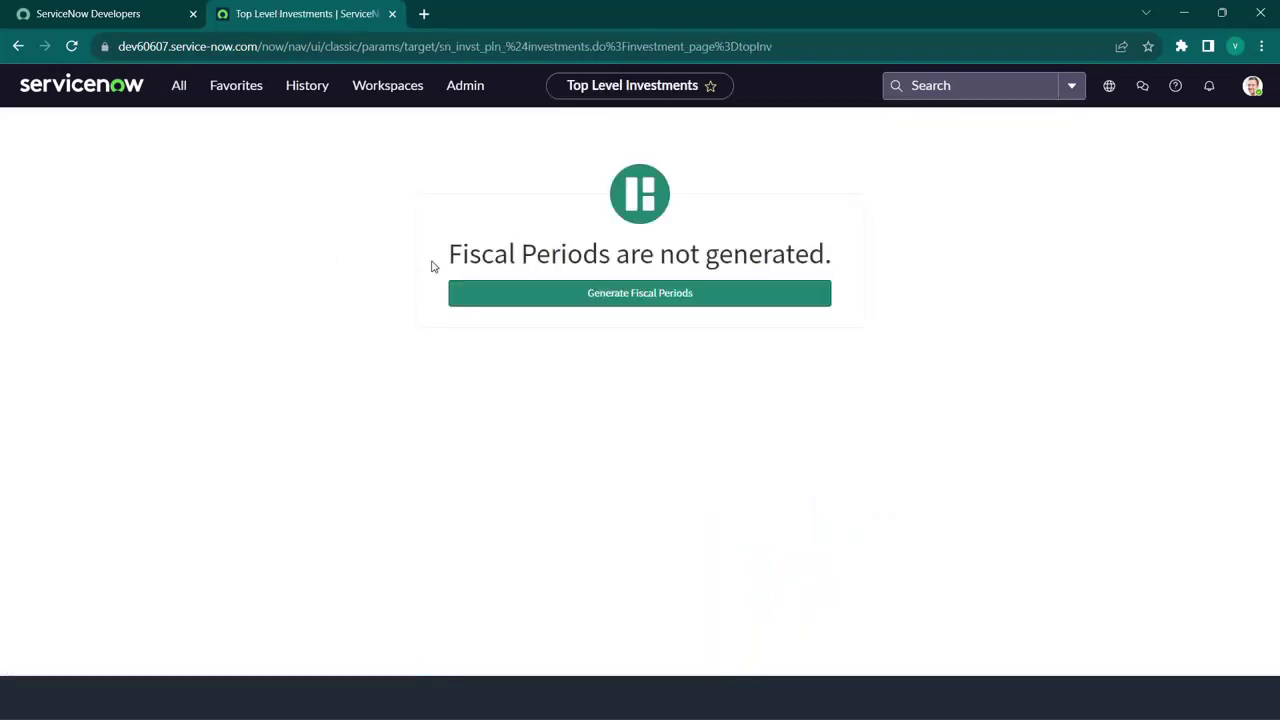
{"action": "left_click", "coordinate": [608, 295]}
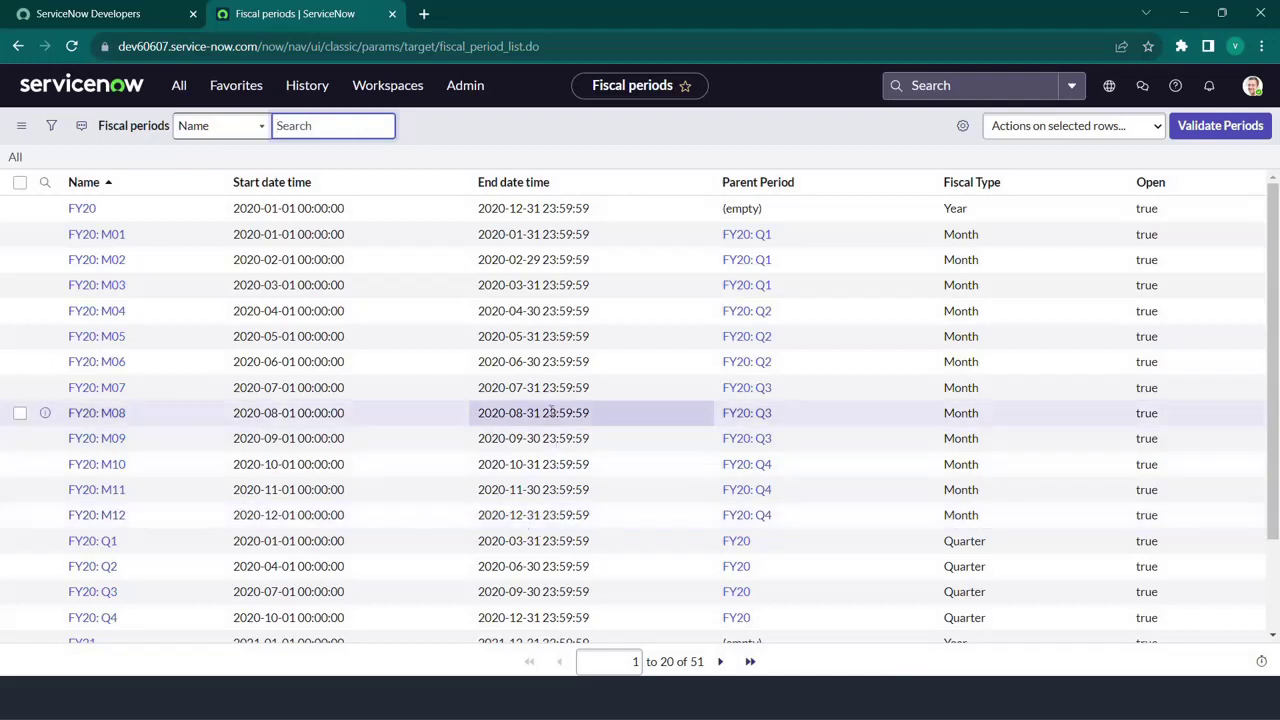
- Open the Investment Entities list and set the Demand entity's Active to true
{"action": "left_click", "coordinate": [178, 85]}
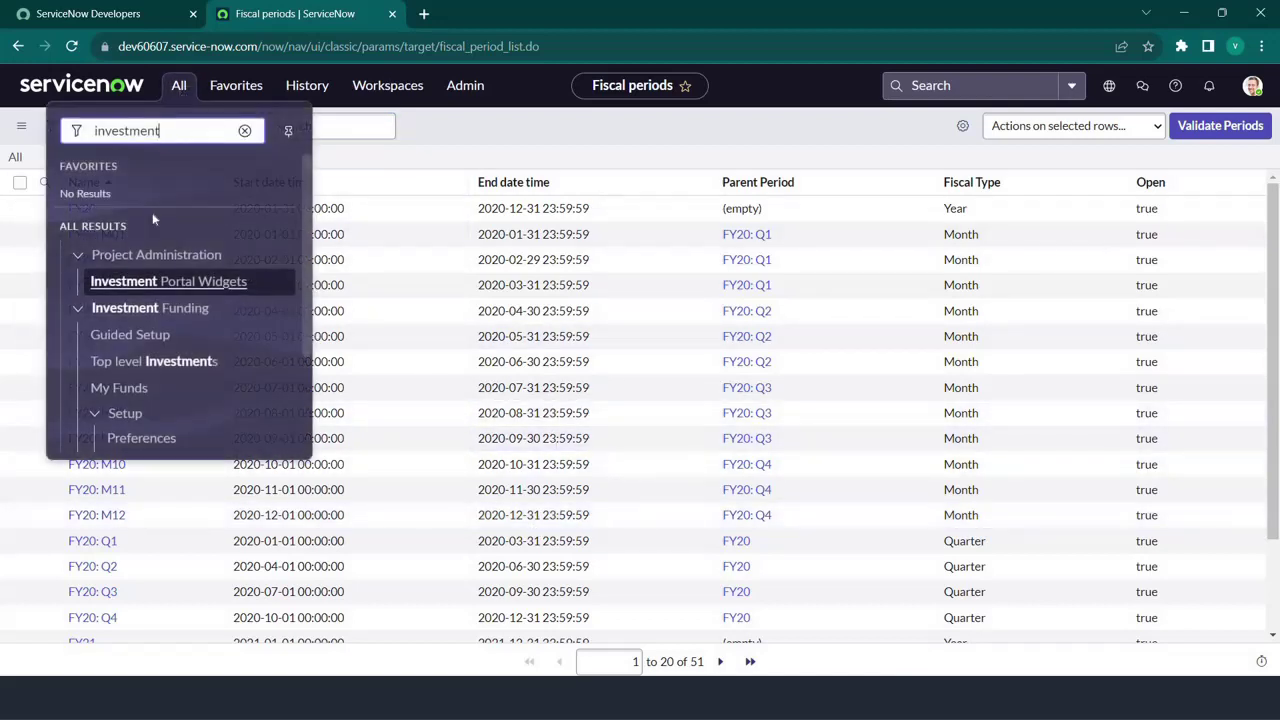
{"action": "scroll", "coordinate": [118, 335], "scroll_direction": "down", "scroll_amount": 1}
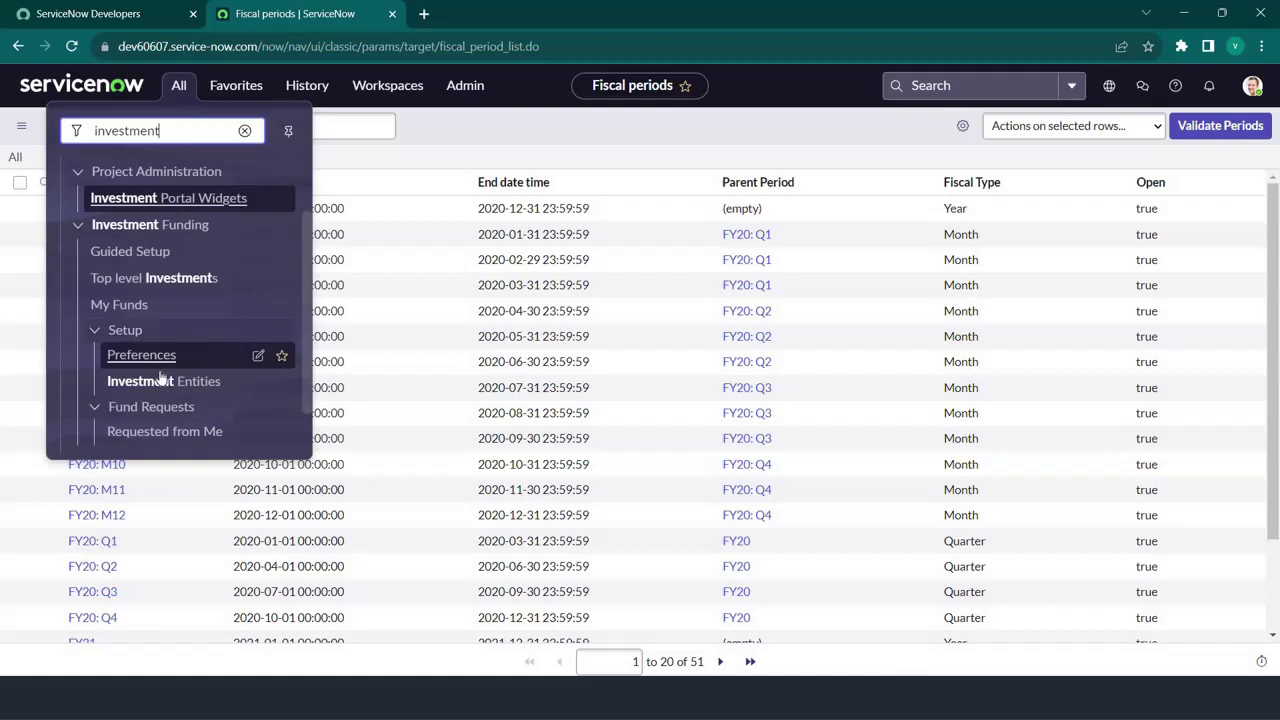
{"action": "left_click", "coordinate": [150, 381]}
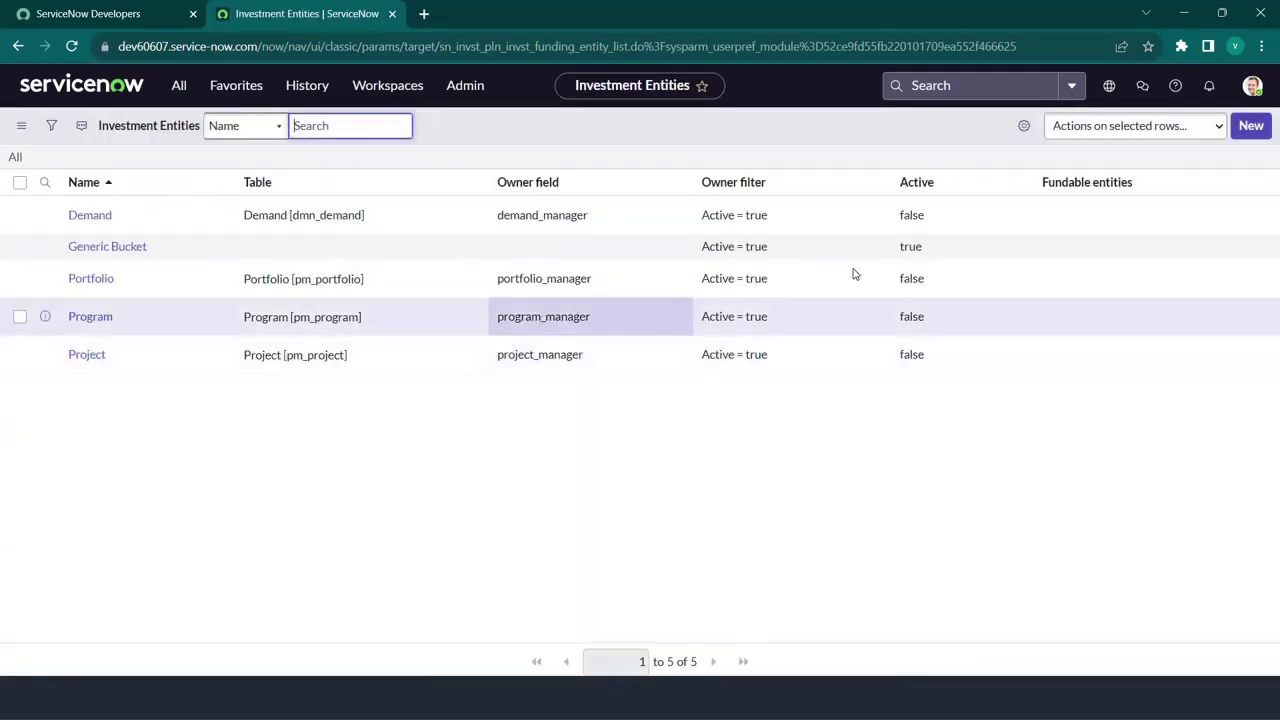
{"action": "left_click", "coordinate": [922, 215]}
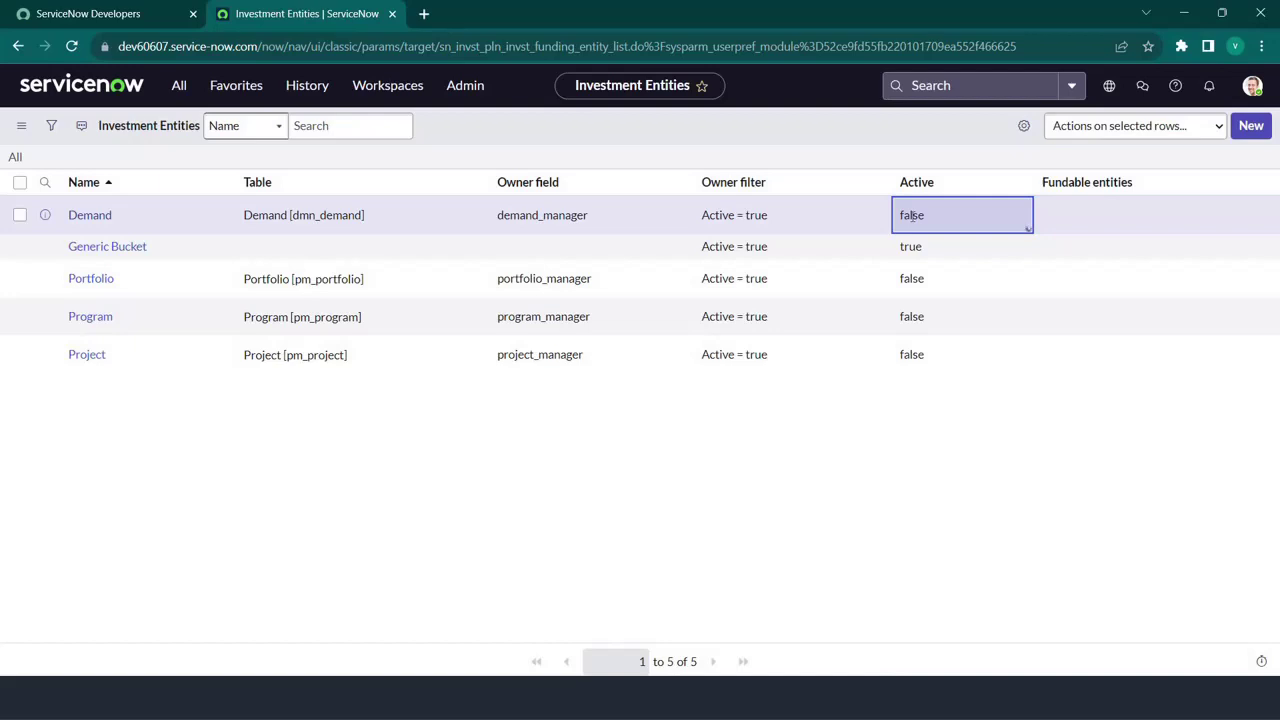
{"action": "double_click", "coordinate": [912, 216]}
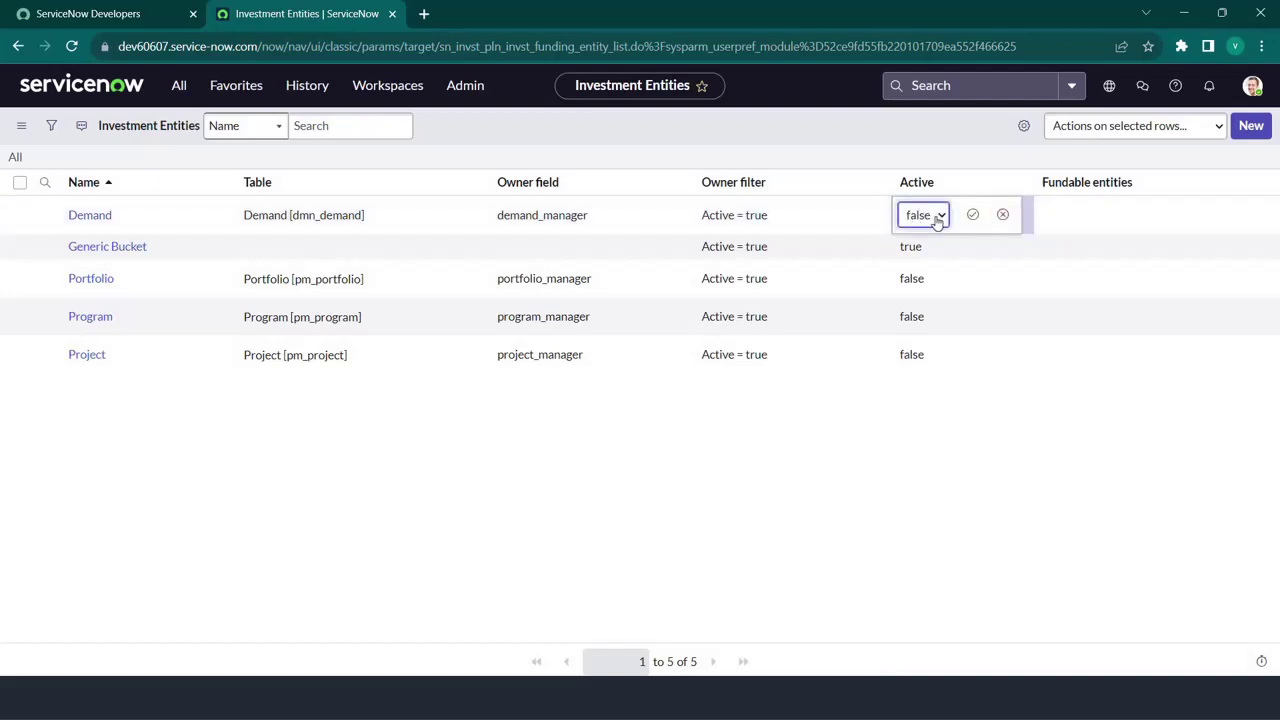
{"action": "left_click", "coordinate": [937, 219]}
{"action": "left_click", "coordinate": [922, 240]}
{"action": "left_click", "coordinate": [972, 214]}
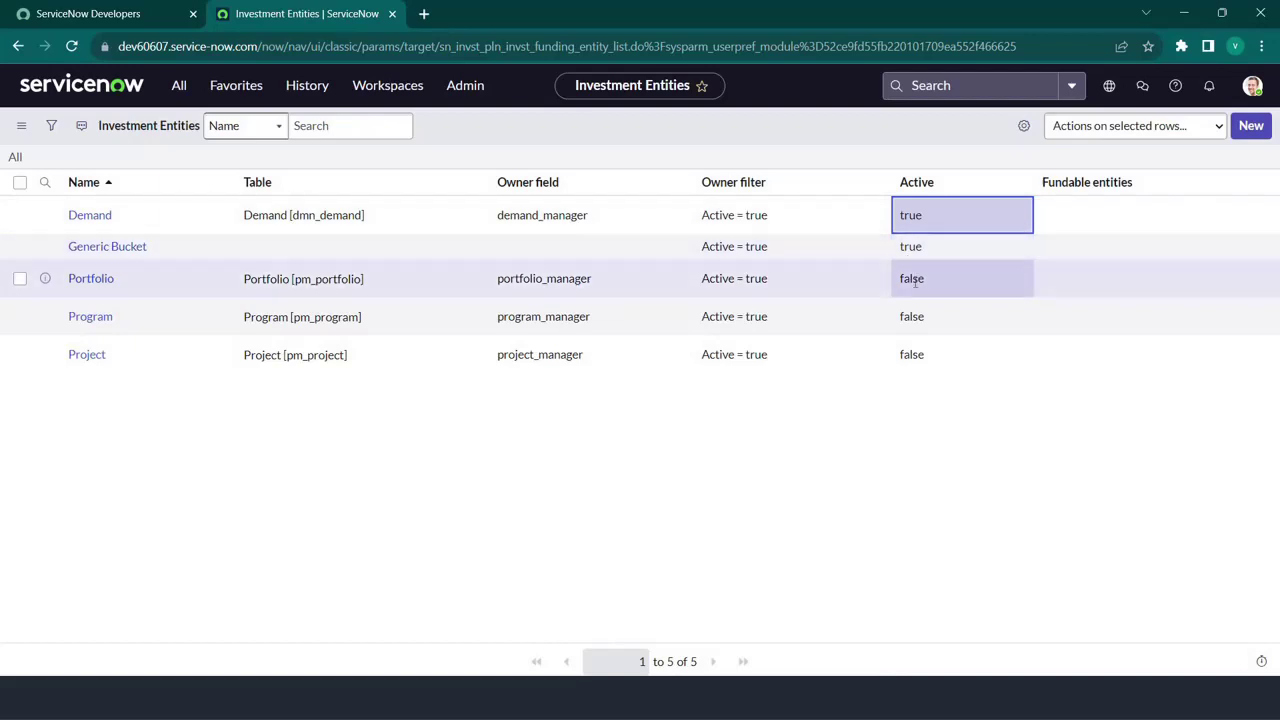
- Set the Portfolio entity's Active value to true and save
{"action": "left_click", "coordinate": [915, 282]}
{"action": "double_click", "coordinate": [918, 286]}
{"action": "left_click", "coordinate": [938, 281]}
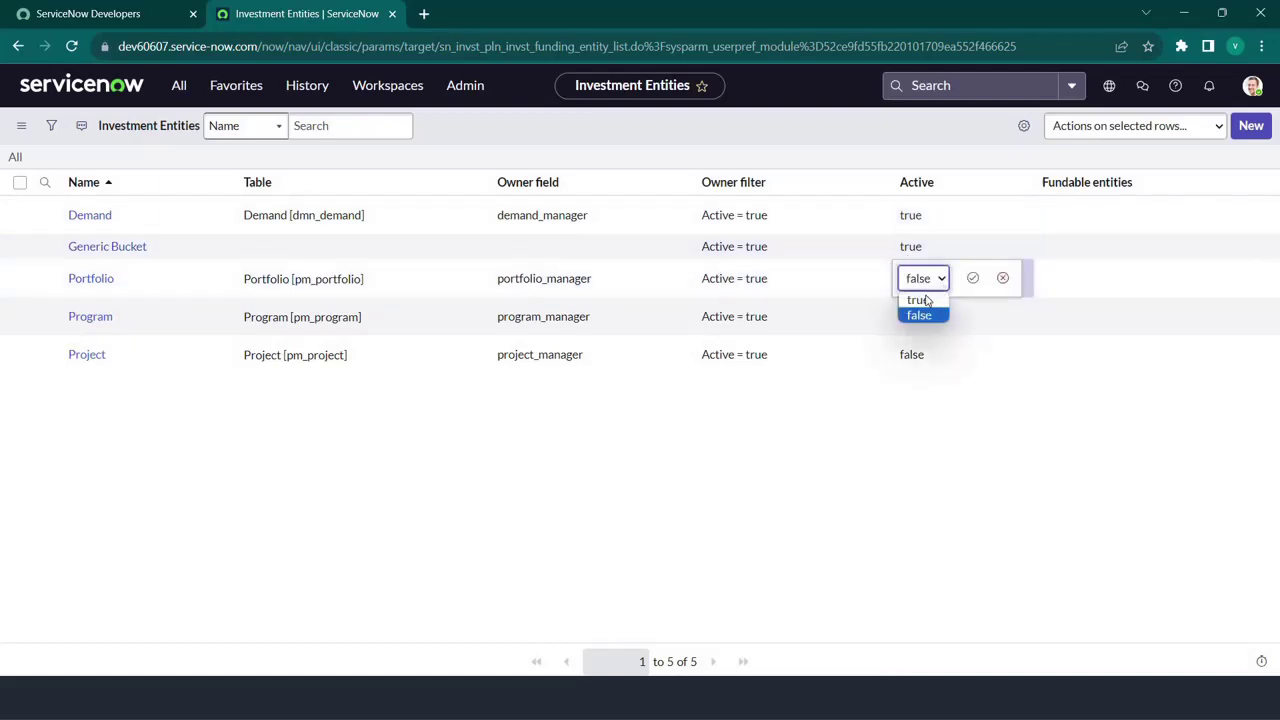
{"action": "left_click", "coordinate": [918, 300]}
{"action": "left_click", "coordinate": [972, 278]}
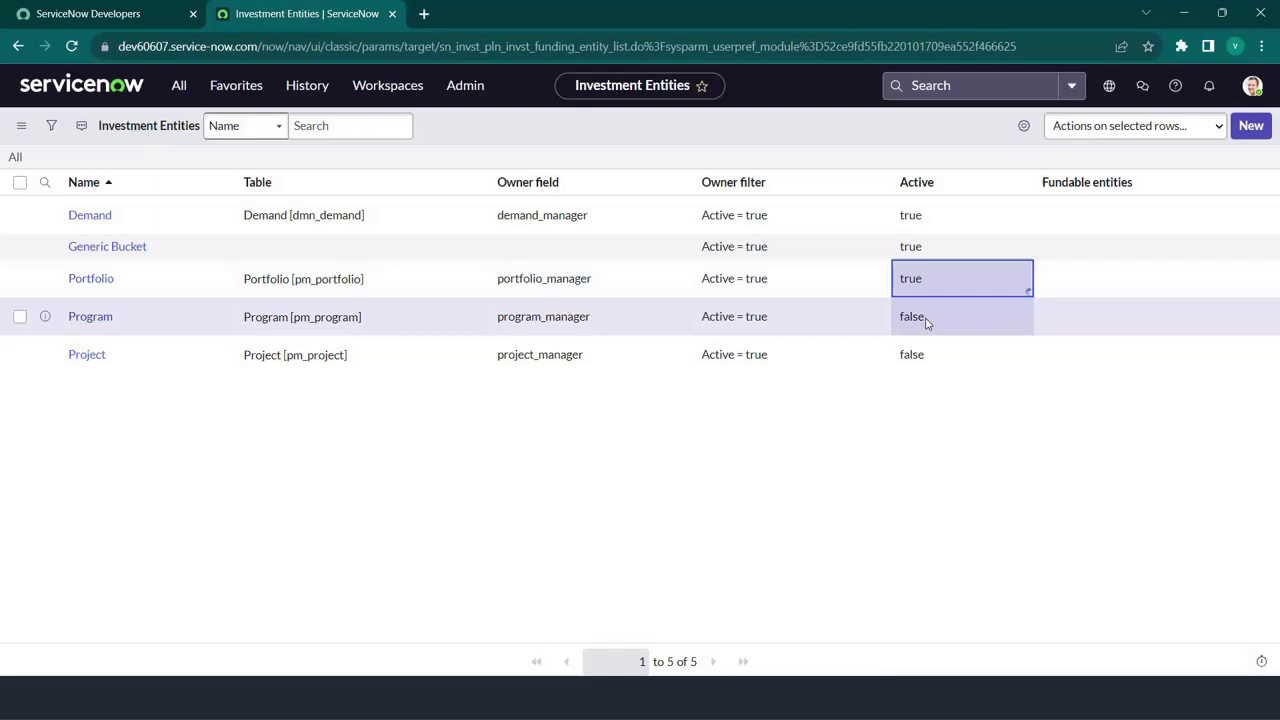
- Set both the Program and Project entities' Active values to true
{"action": "left_click", "coordinate": [927, 322]}
{"action": "double_click", "coordinate": [928, 322]}
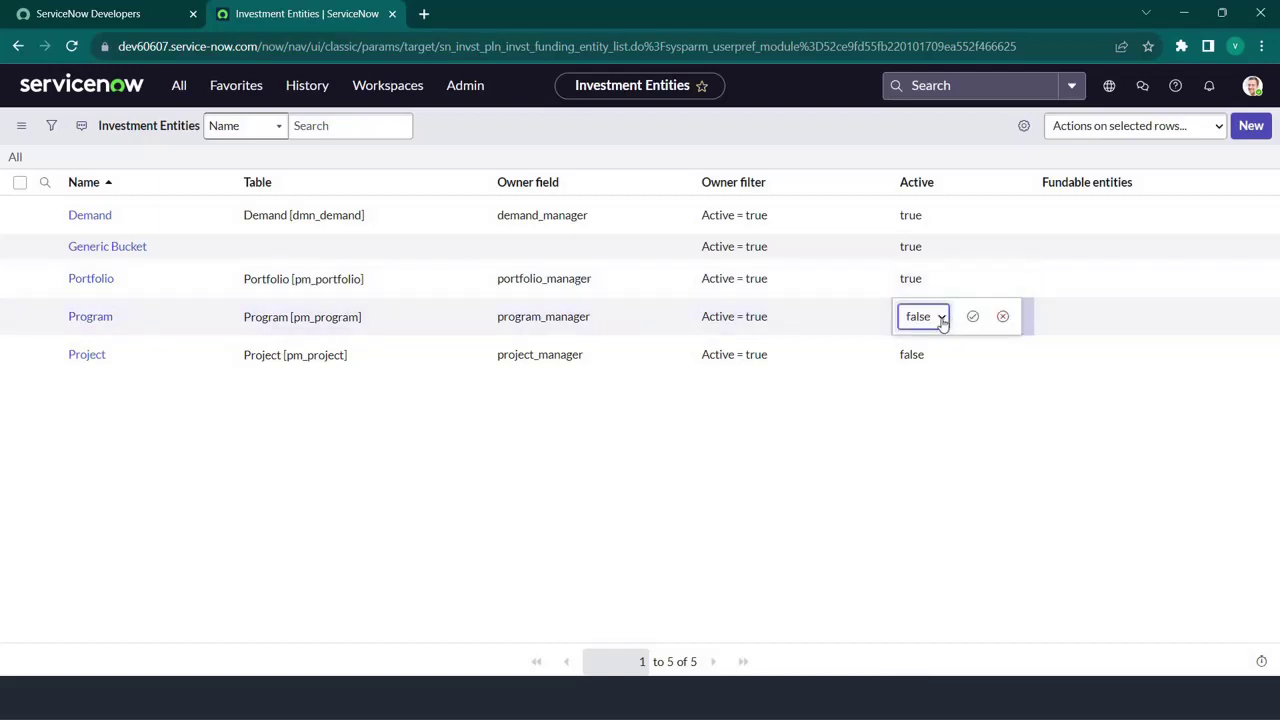
{"action": "left_click", "coordinate": [941, 318]}
{"action": "left_click", "coordinate": [918, 337]}
{"action": "left_click", "coordinate": [972, 316]}
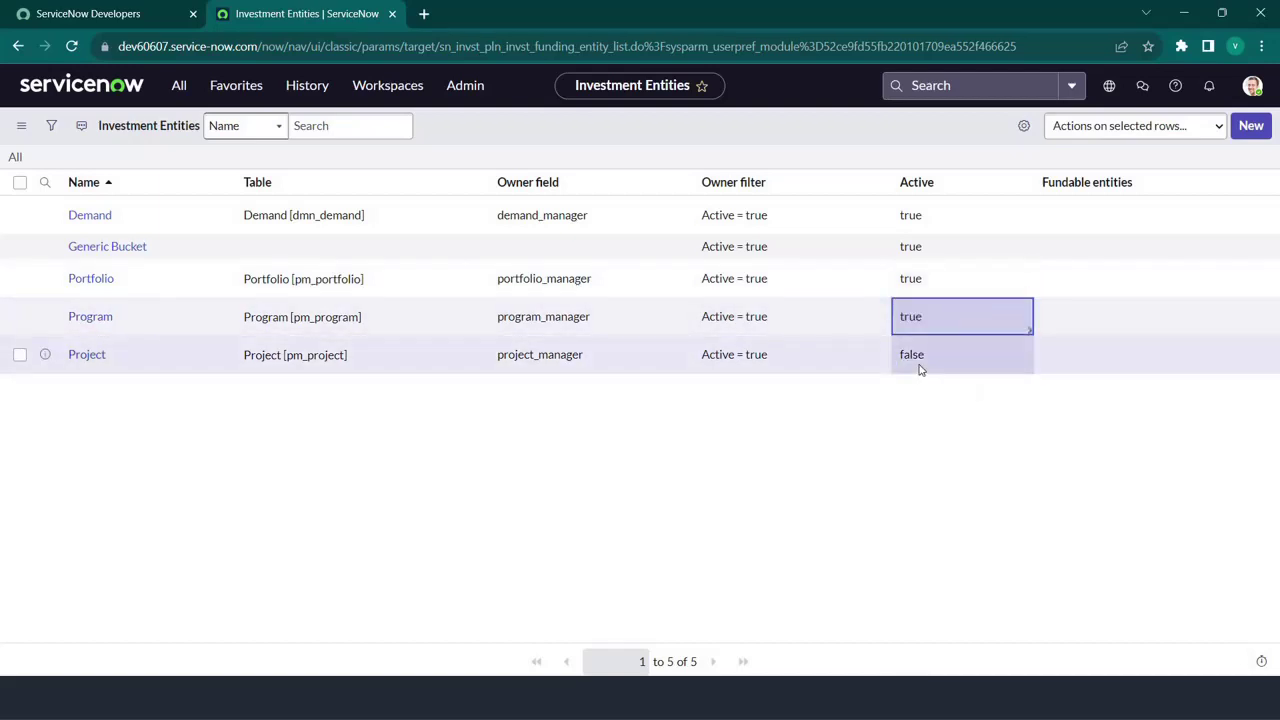
{"action": "left_click", "coordinate": [921, 368]}
{"action": "double_click", "coordinate": [921, 366]}
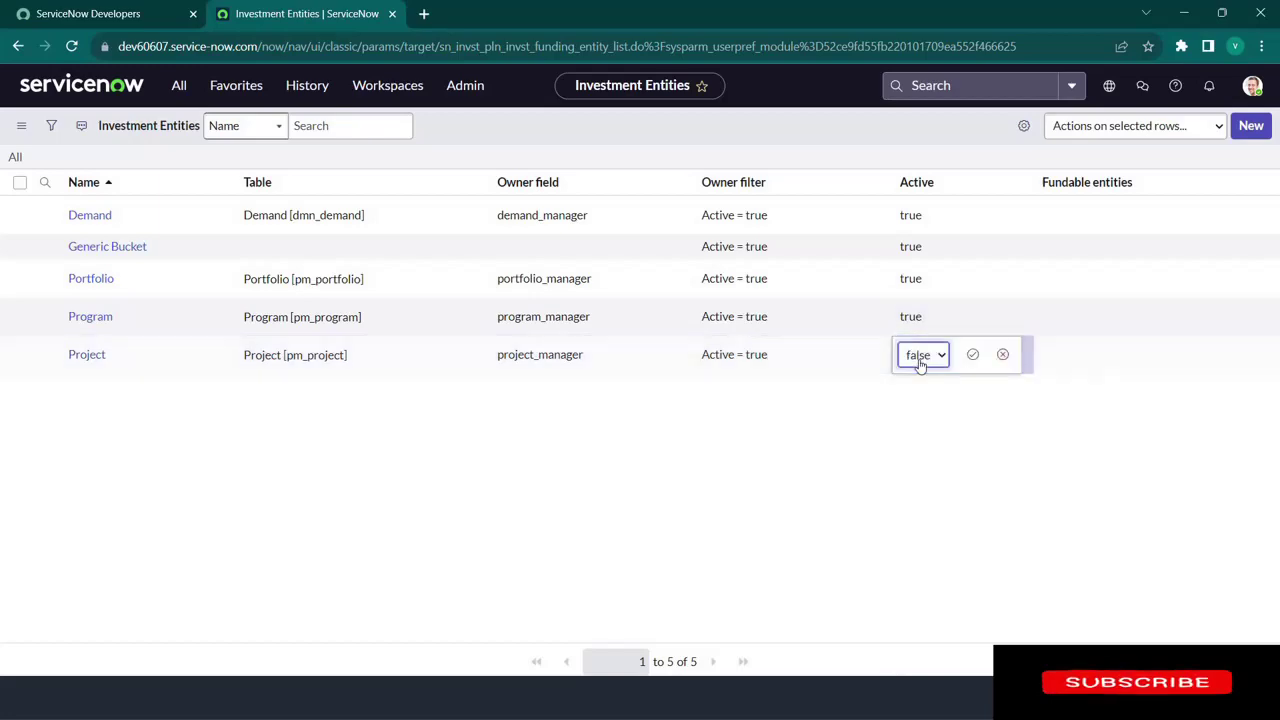
{"action": "left_click", "coordinate": [935, 356]}
{"action": "left_click", "coordinate": [972, 354]}
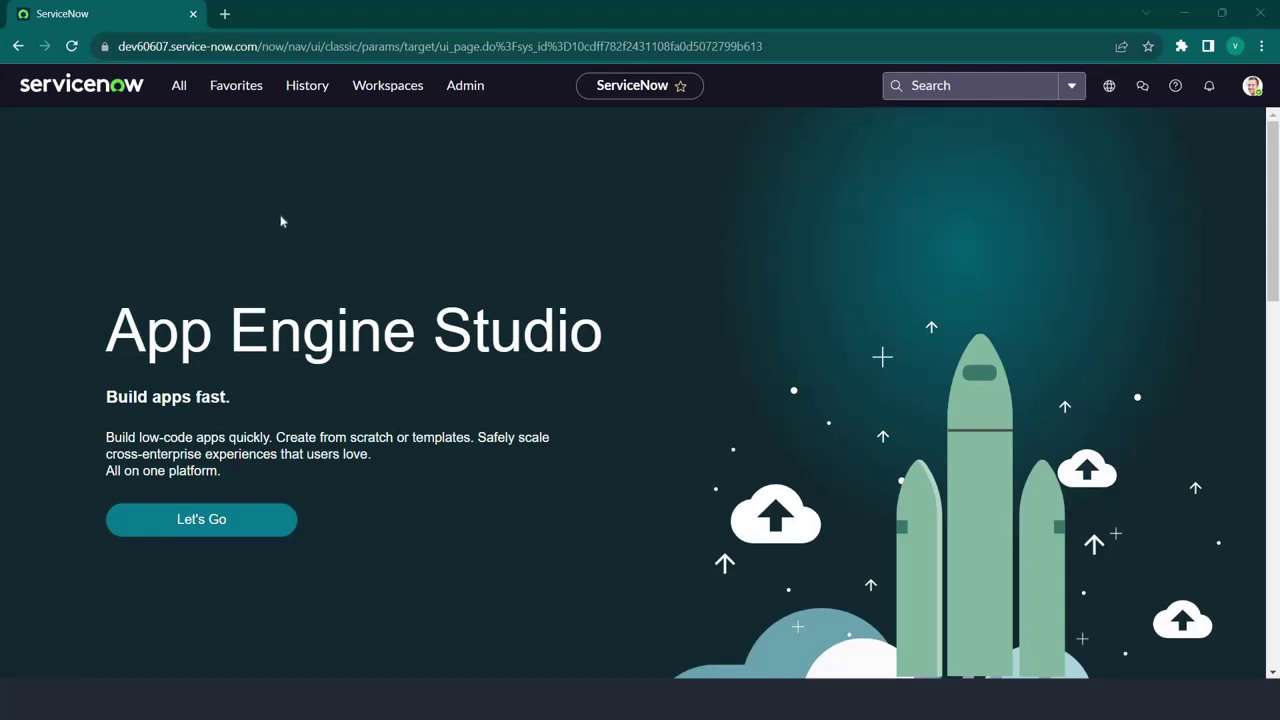
- Filter the navigation modules for 'portfolio' and open Portfolios > Create New
{"action": "left_click", "coordinate": [177, 88]}
{"action": "type", "text": "demand"}
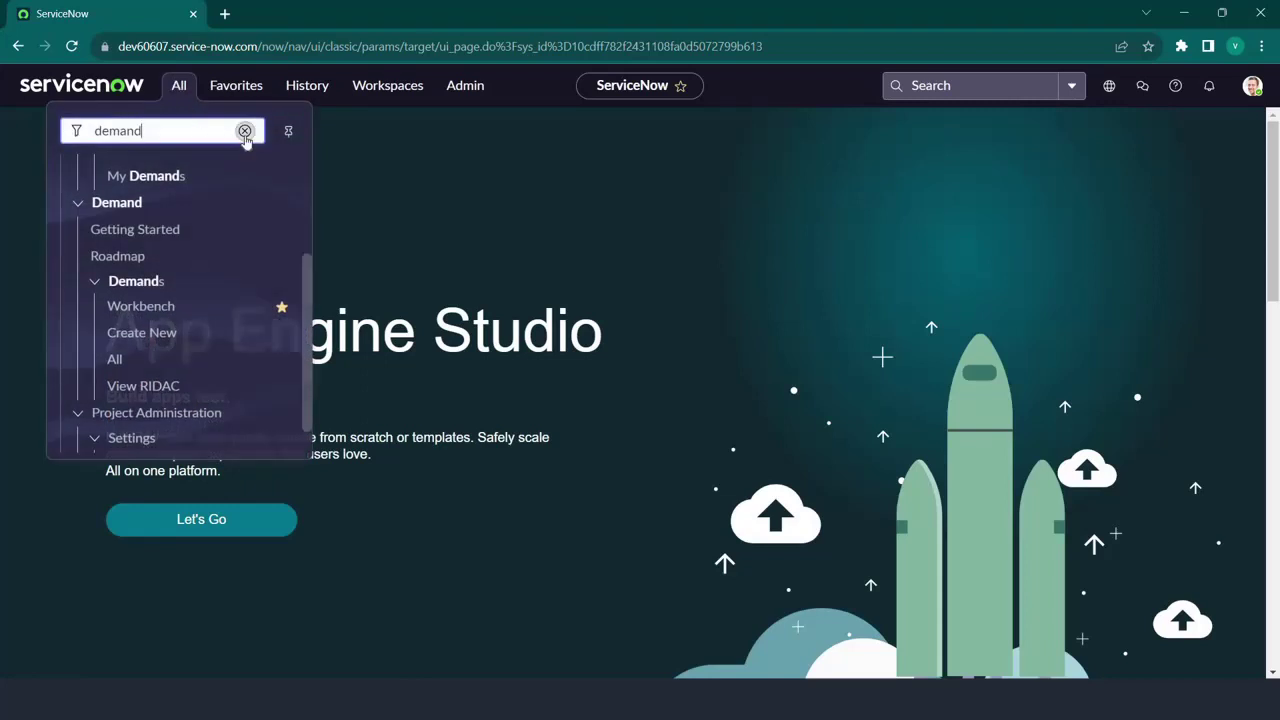
{"action": "left_click", "coordinate": [245, 131]}
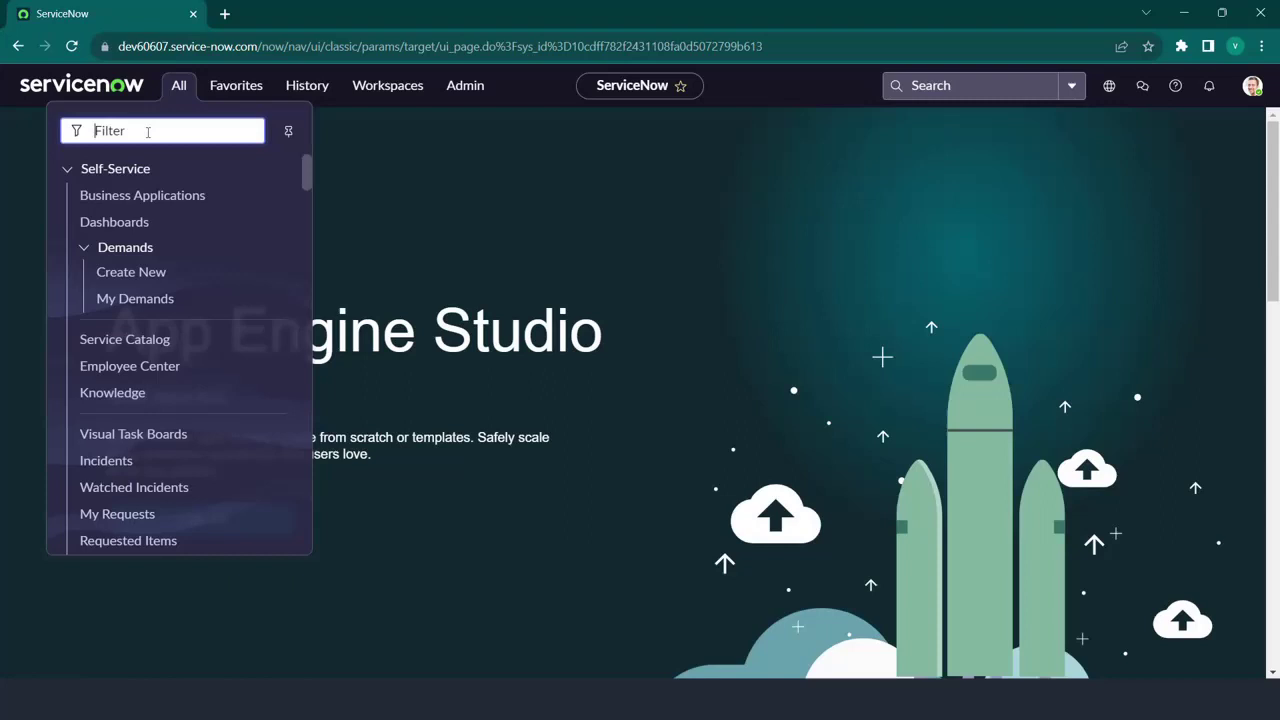
{"action": "type", "text": "po"}
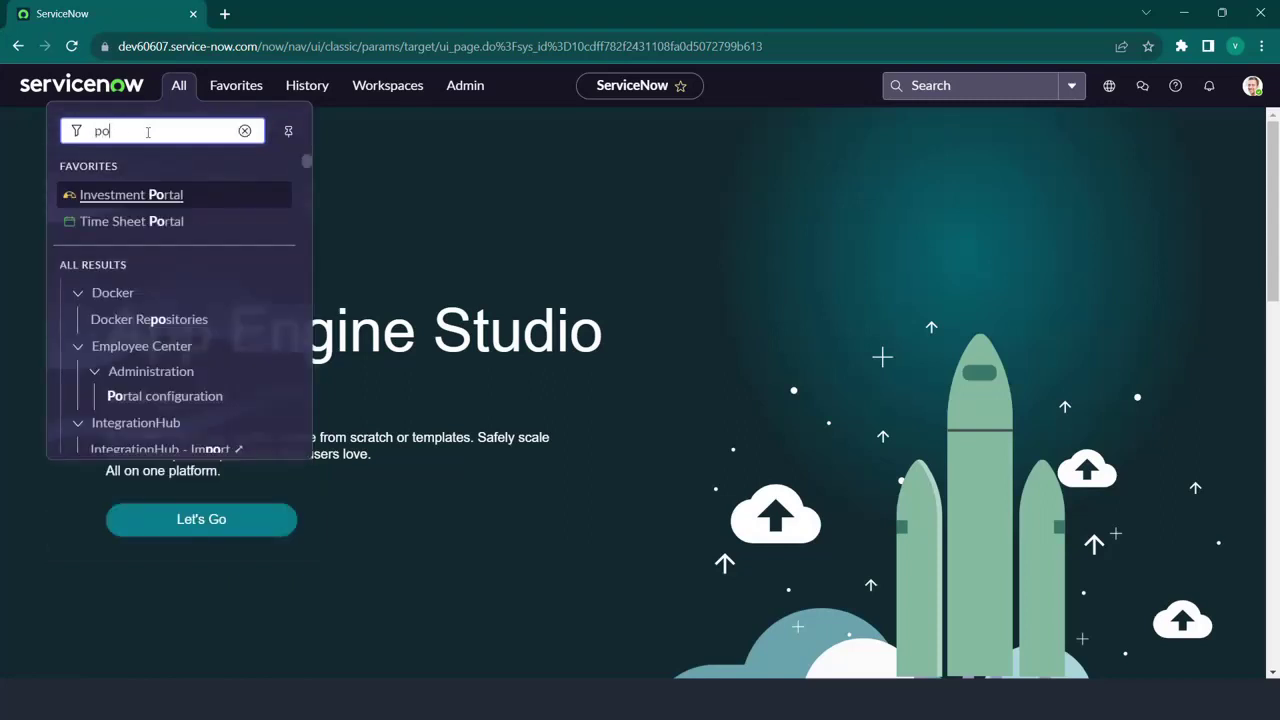
{"action": "type", "text": "rtfoli"}
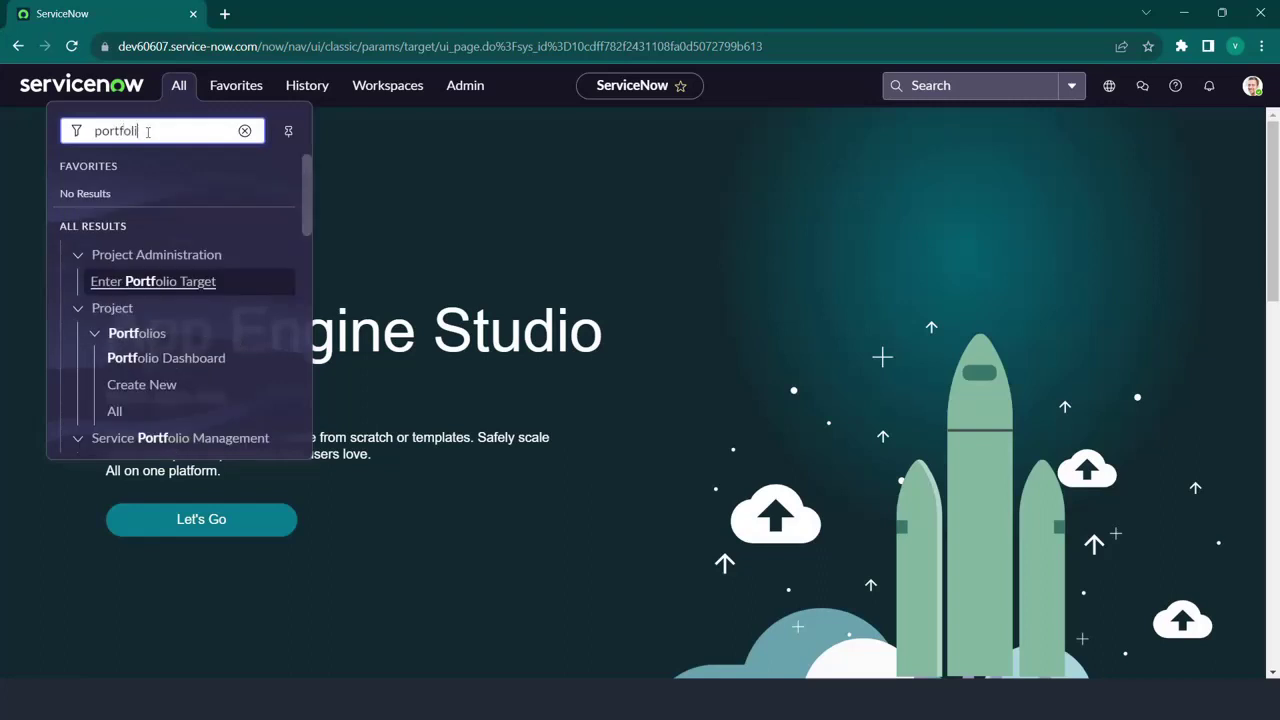
{"action": "type", "text": "o"}
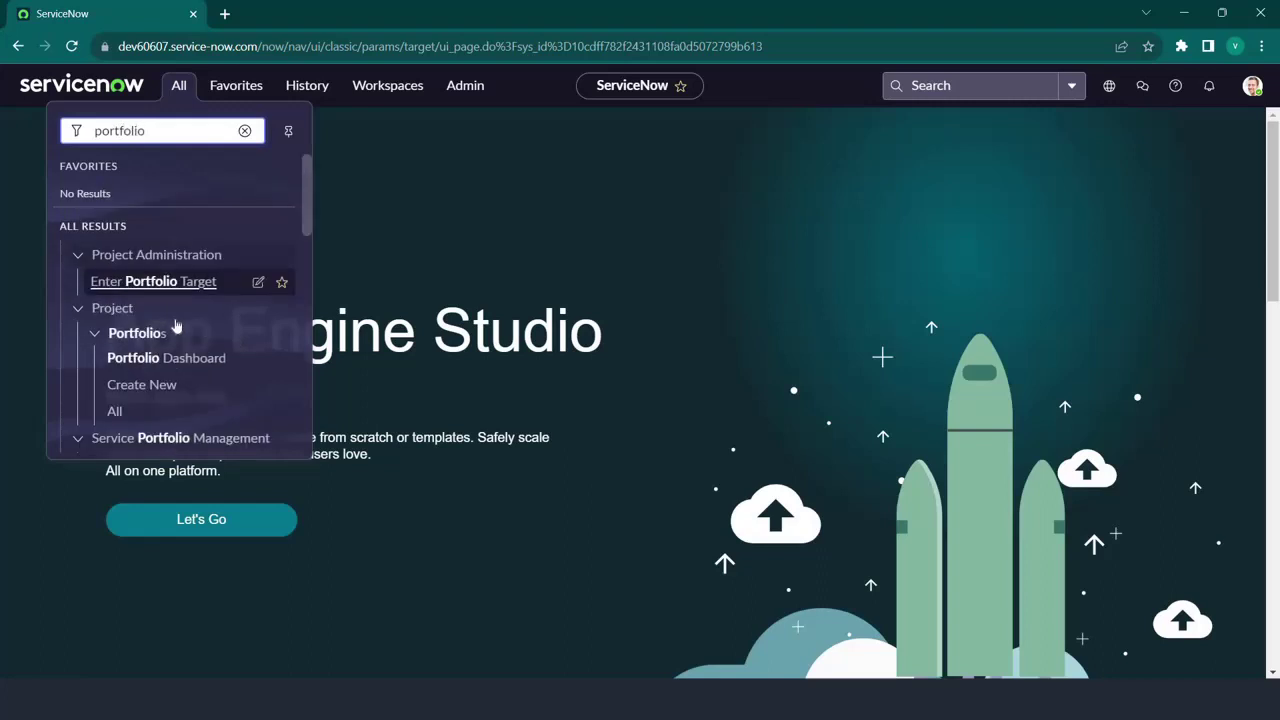
{"action": "scroll", "coordinate": [175, 325], "scroll_direction": "down", "scroll_amount": 3}
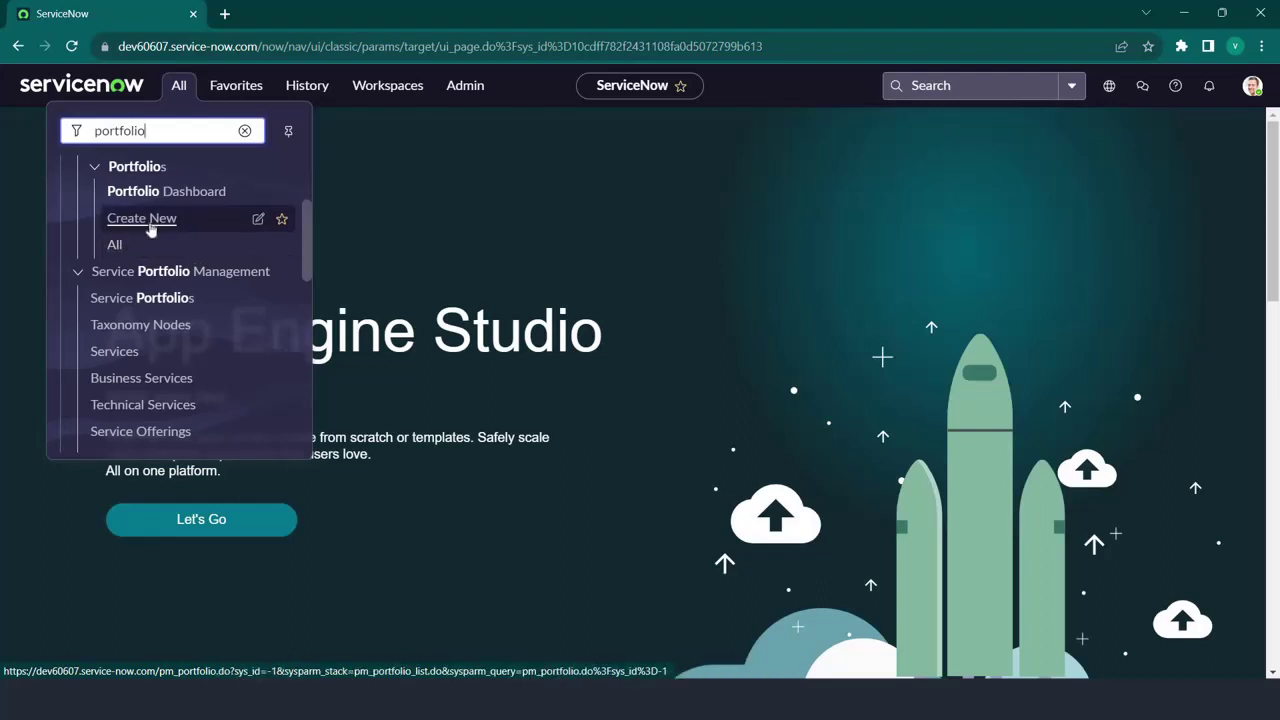
{"action": "left_click", "coordinate": [141, 218]}
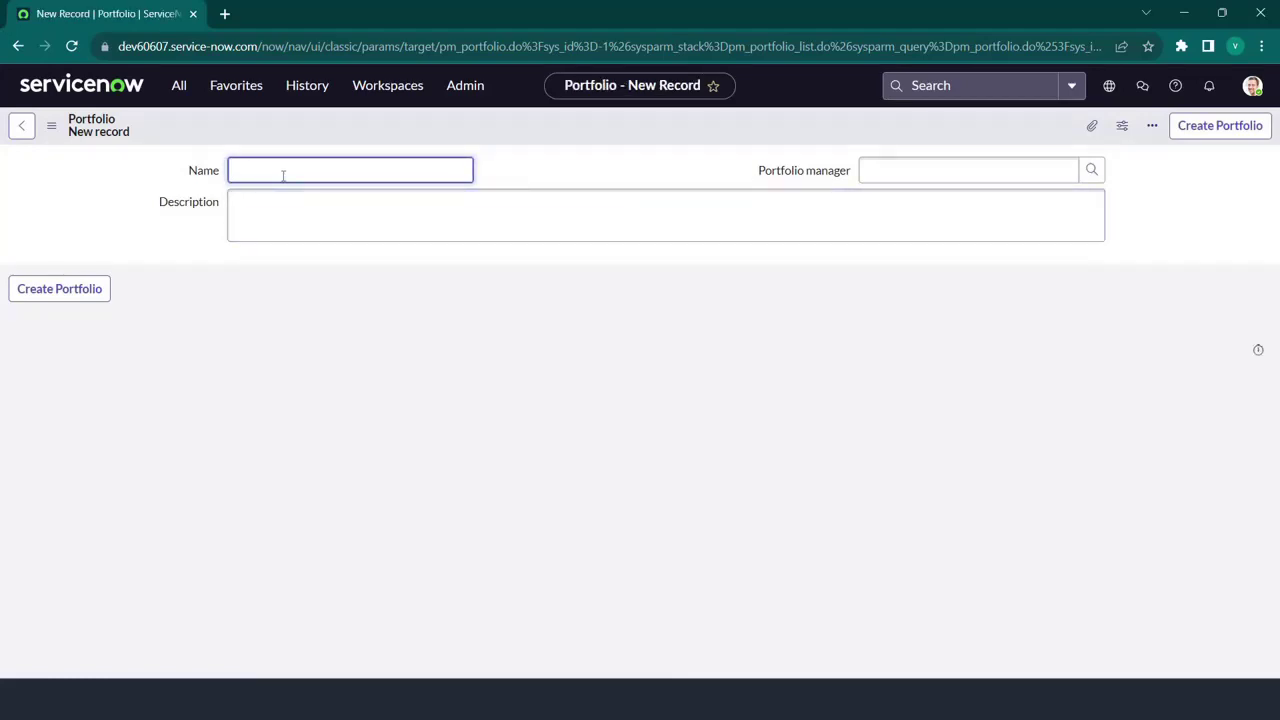
- Create 'Test portfolio' with the architect user as portfolio manager
{"action": "type", "text": "Test po"}
{"action": "type", "text": "rtfolio"}
{"action": "left_click", "coordinate": [1093, 176]}
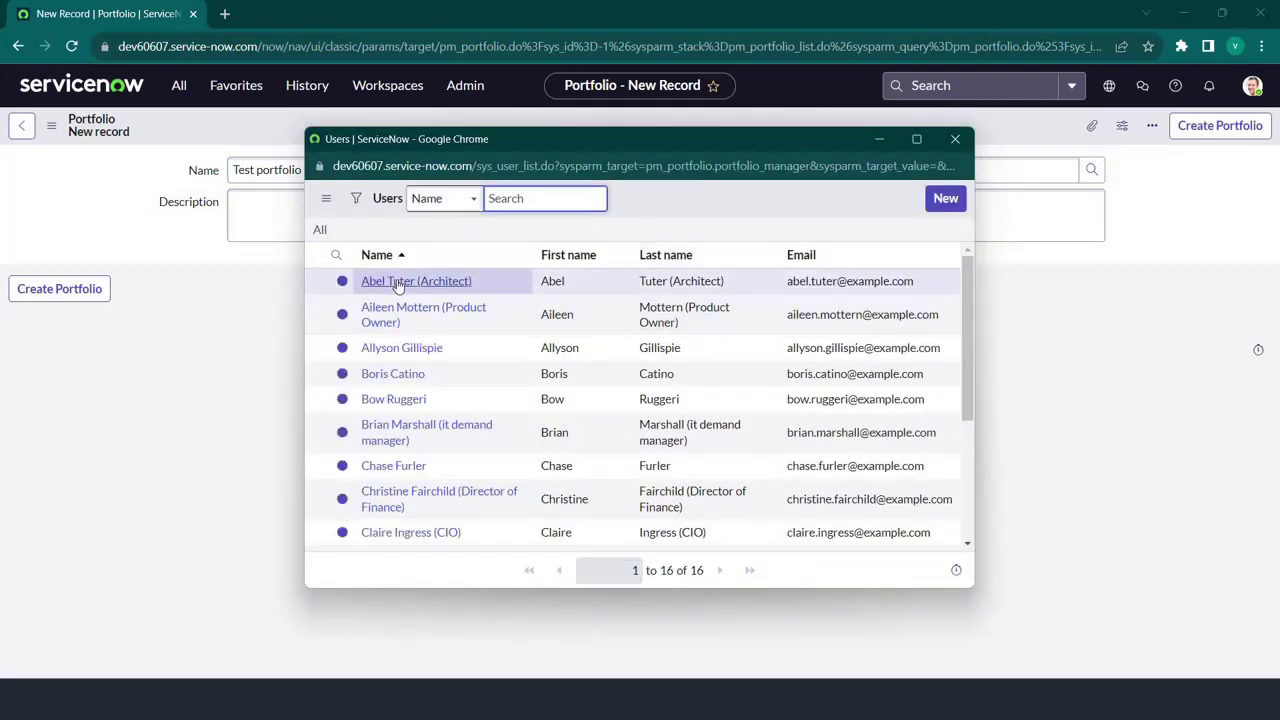
{"action": "left_click", "coordinate": [395, 284]}
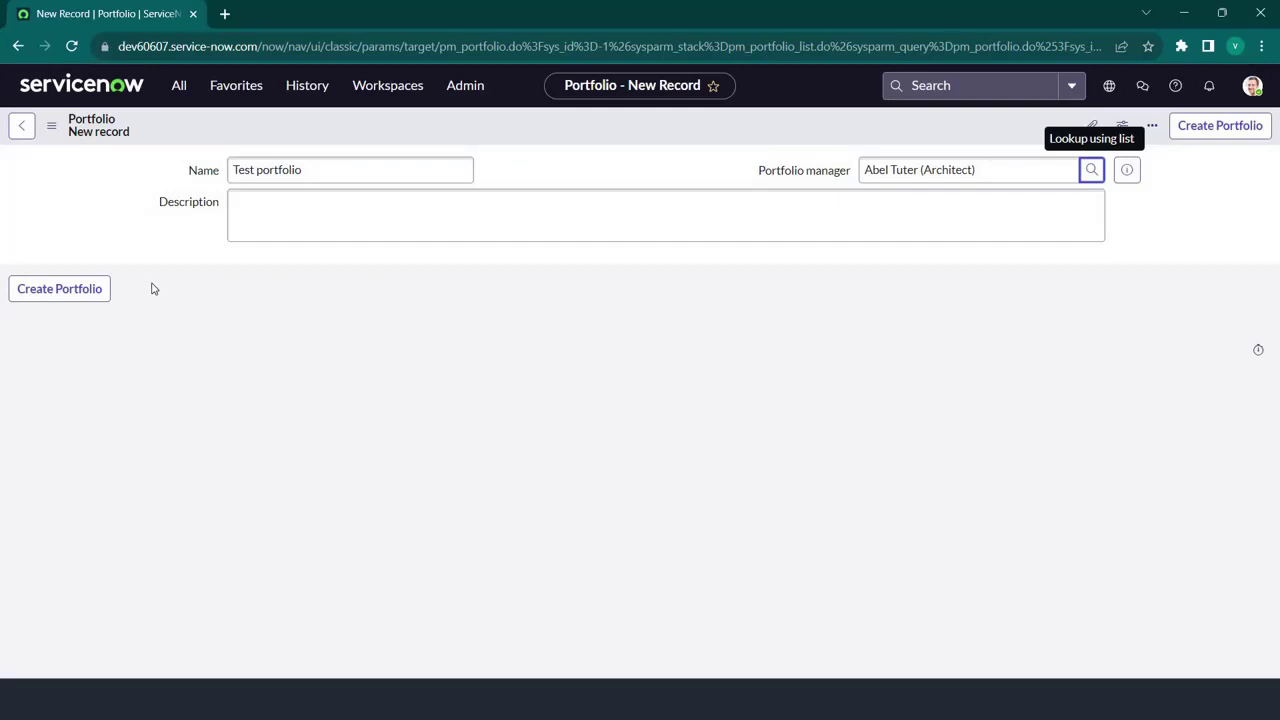
{"action": "left_click", "coordinate": [100, 297]}
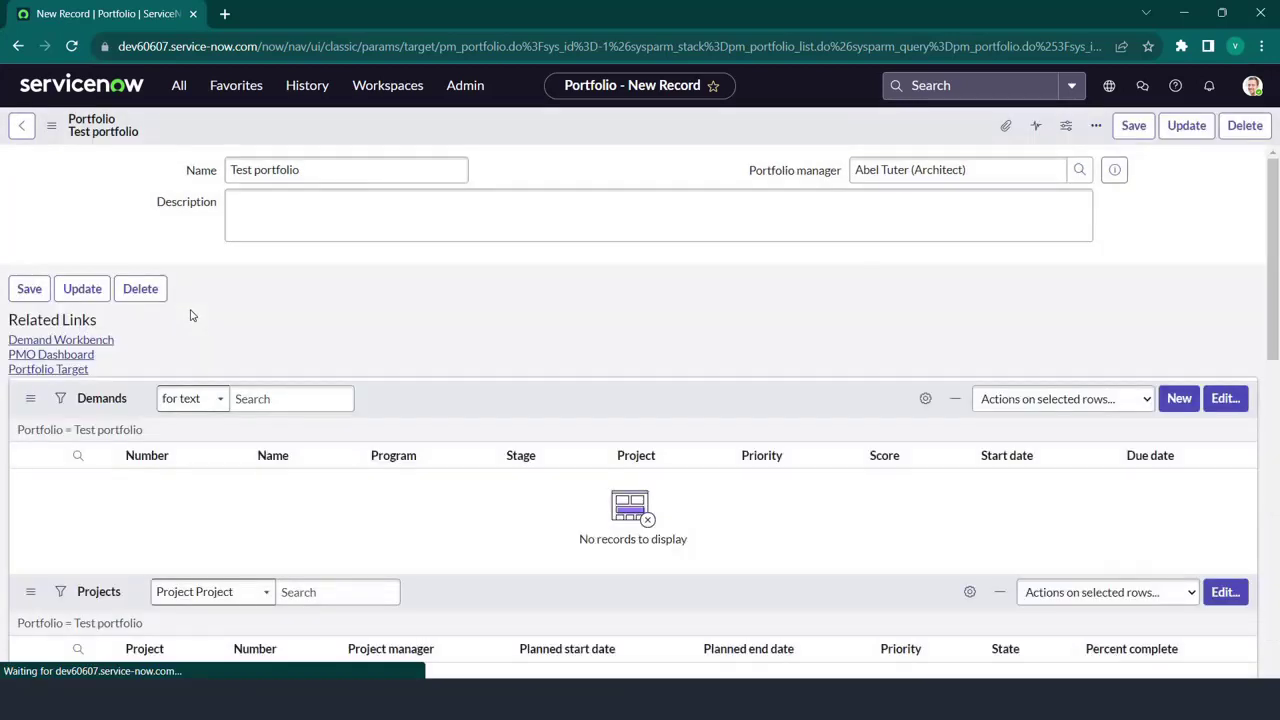
- Clear the old module search and filter the navigation for 'projec'
{"action": "left_click", "coordinate": [180, 90]}
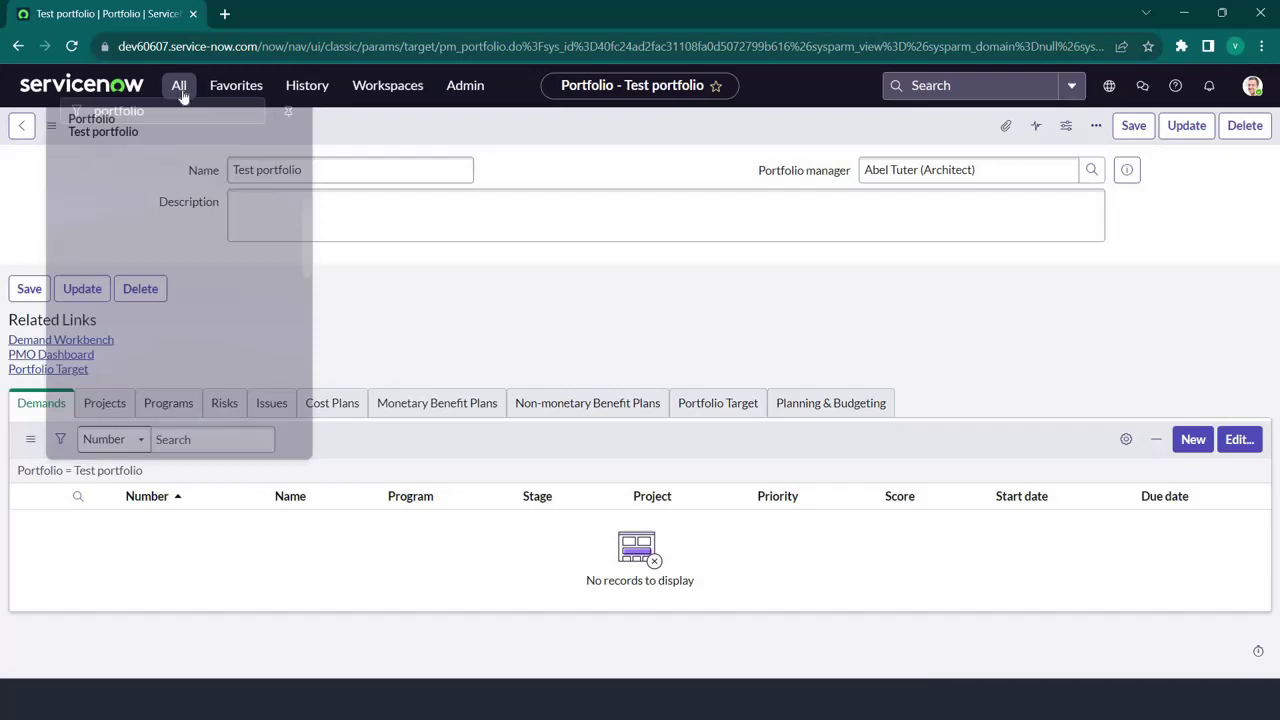
{"action": "left_click", "coordinate": [245, 131]}
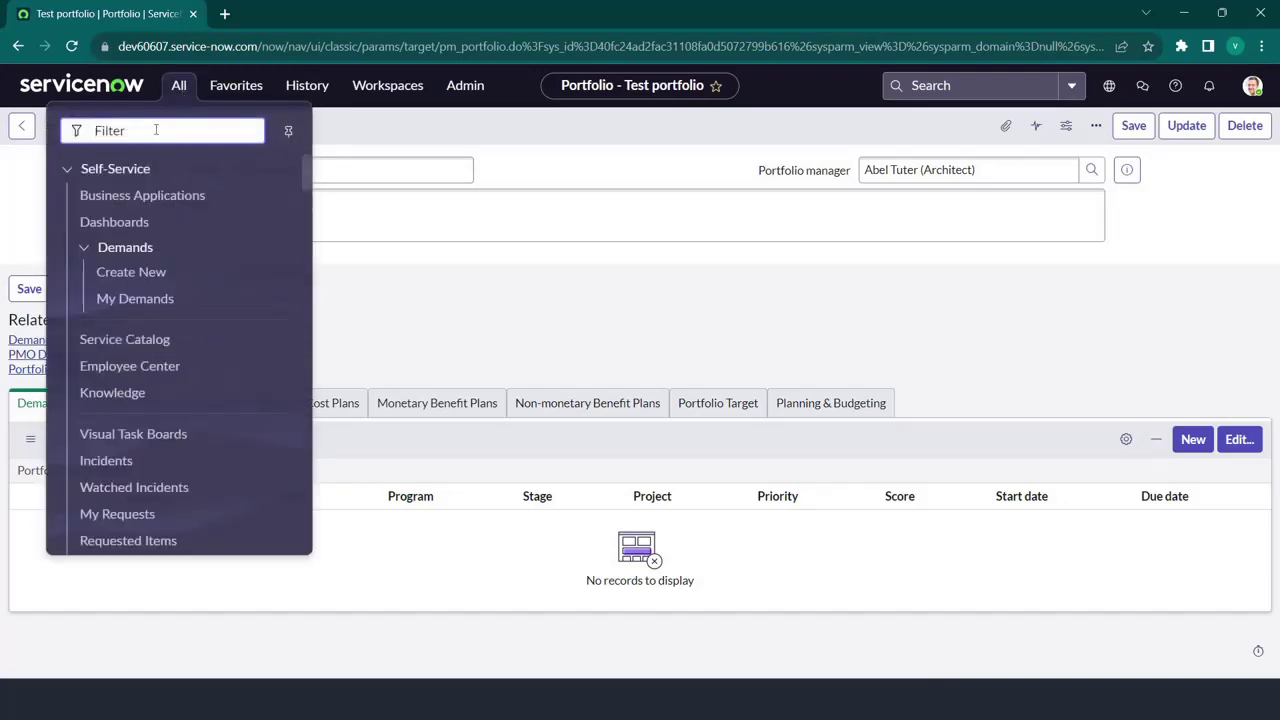
{"action": "type", "text": "pro"}
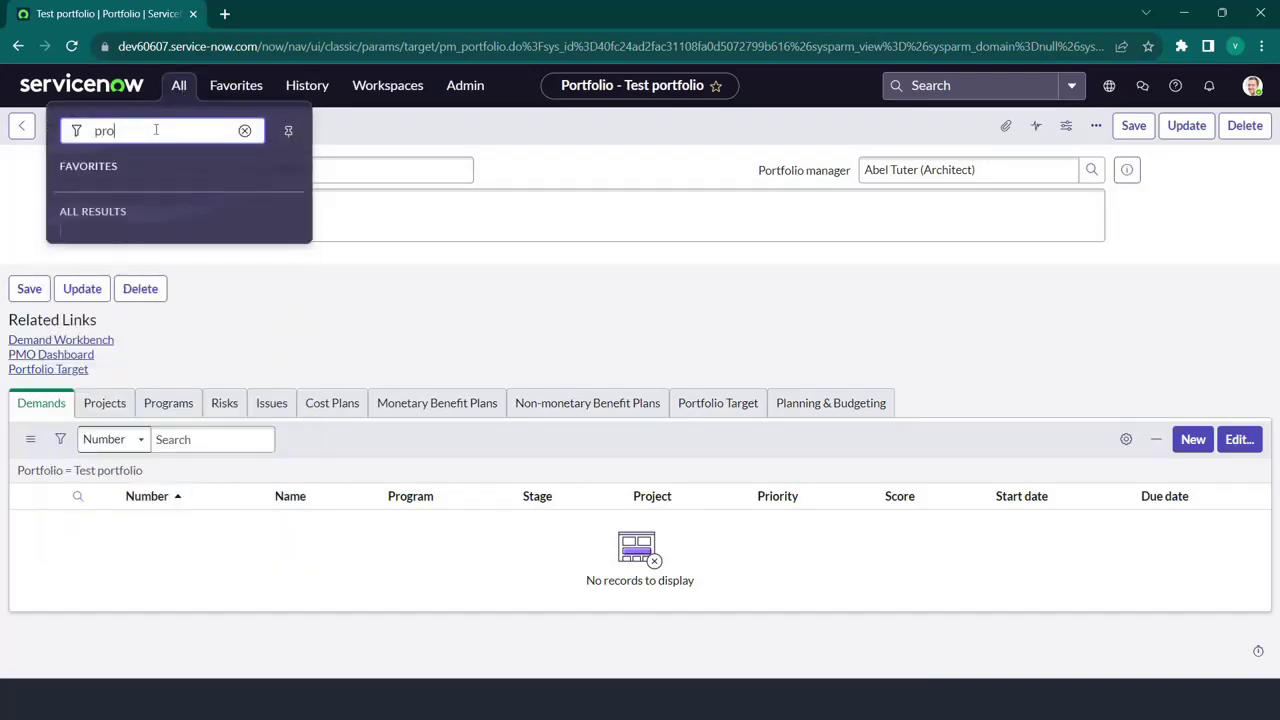
{"action": "type", "text": "jects"}
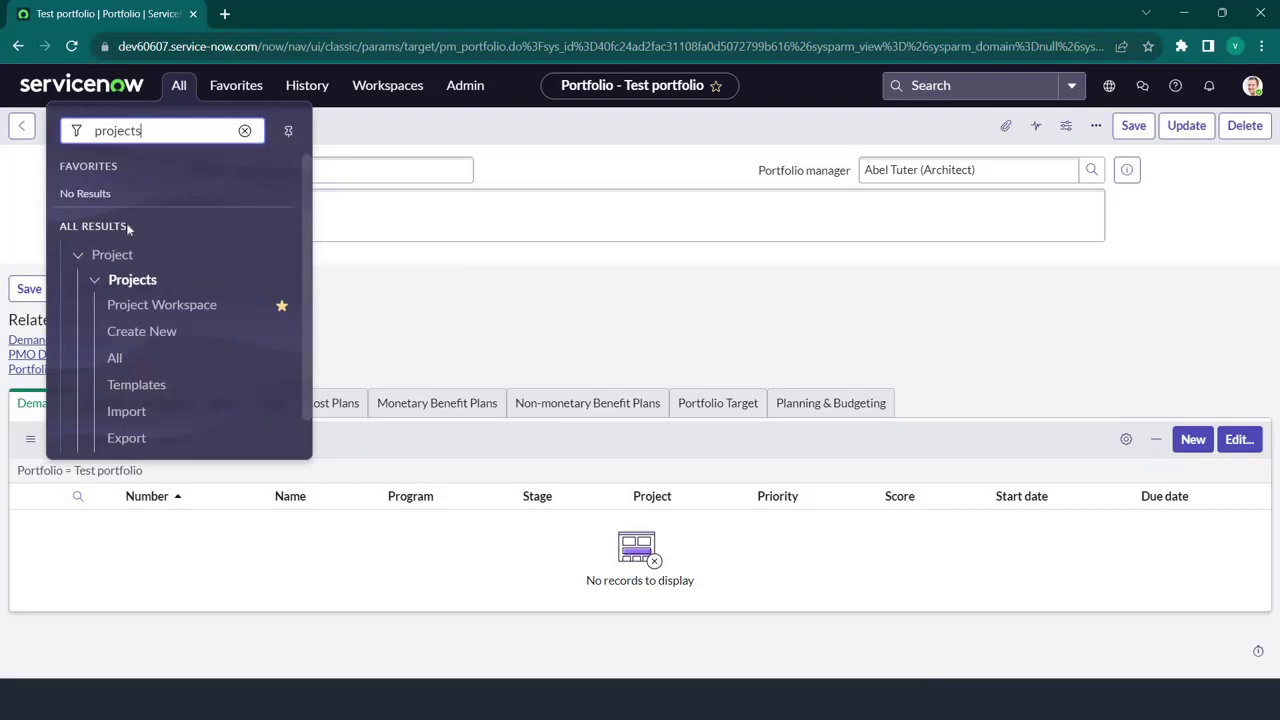
- Submit a new Test project with the recently used architect as project manager
{"action": "left_click", "coordinate": [140, 342]}
{"action": "type", "text": "Test project"}
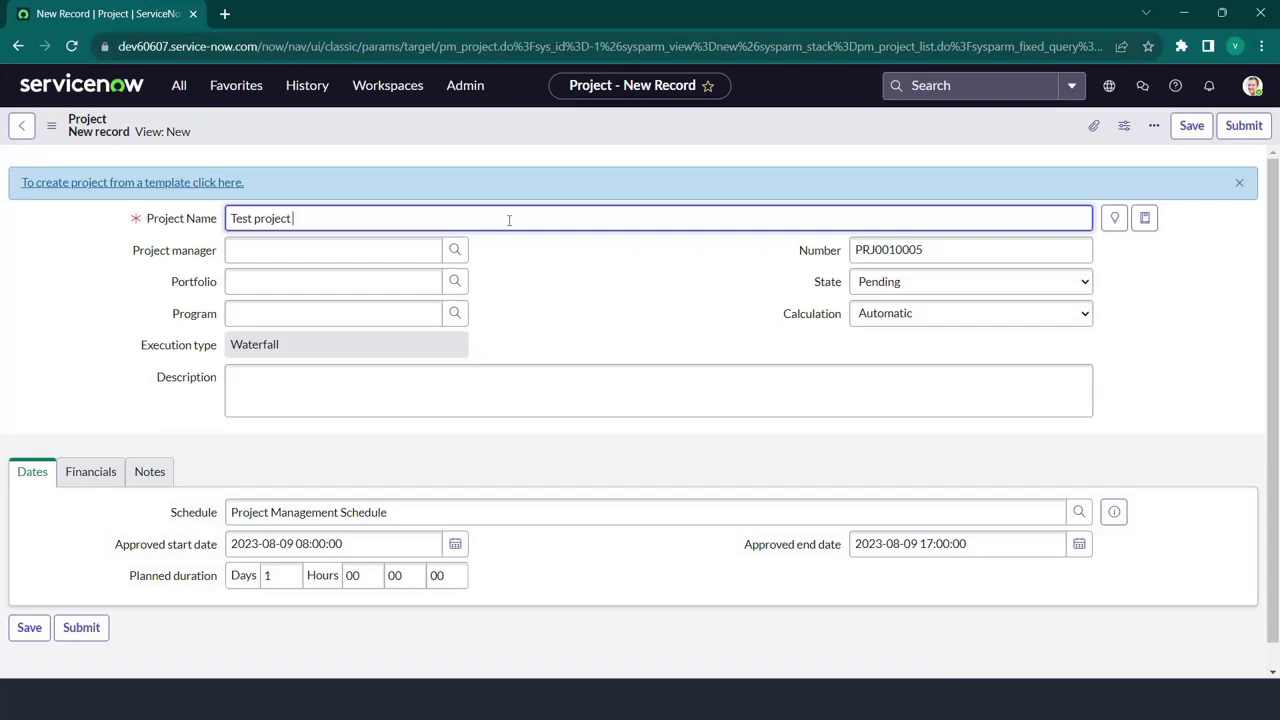
{"action": "left_click", "coordinate": [343, 250]}
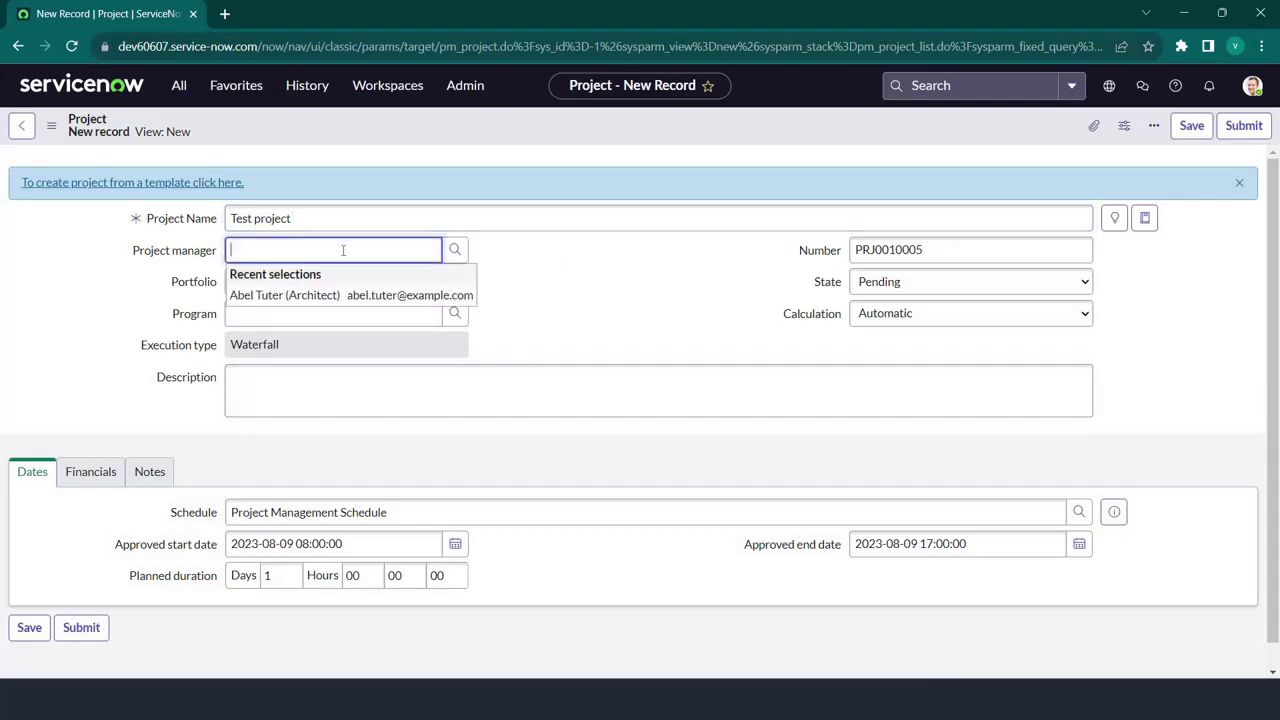
{"action": "left_click", "coordinate": [315, 295]}
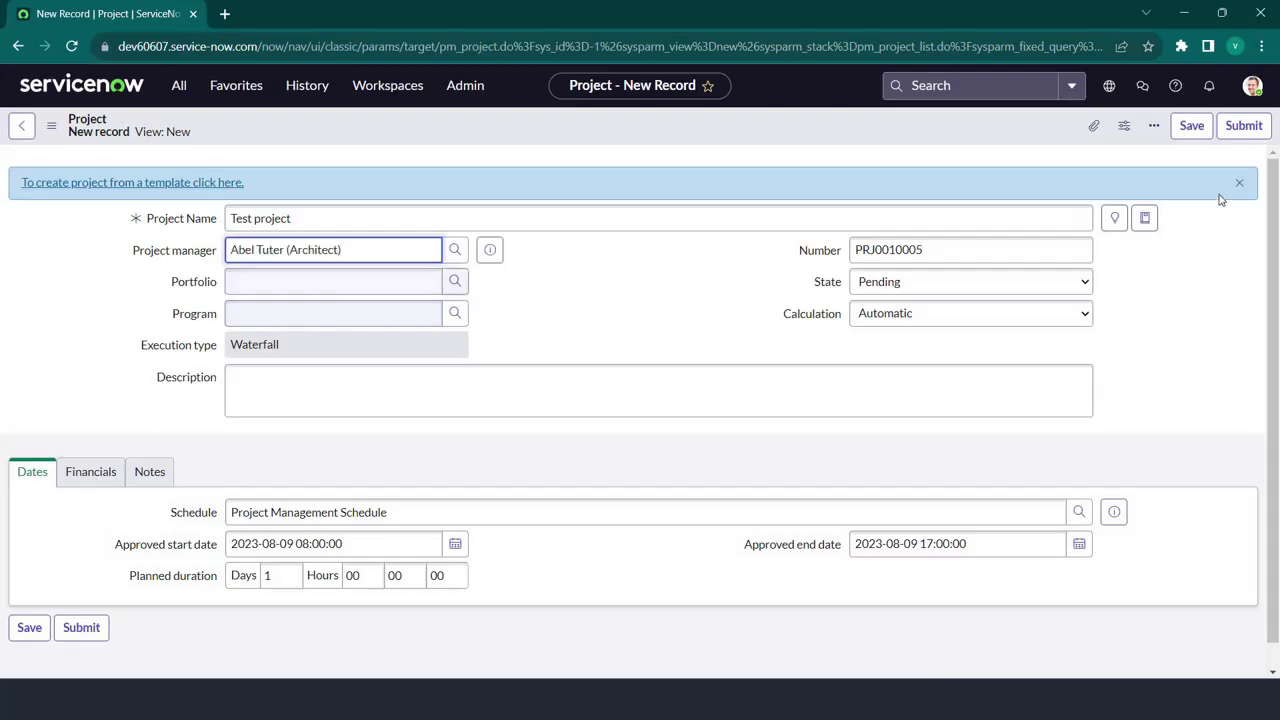
{"action": "left_click", "coordinate": [1237, 130]}
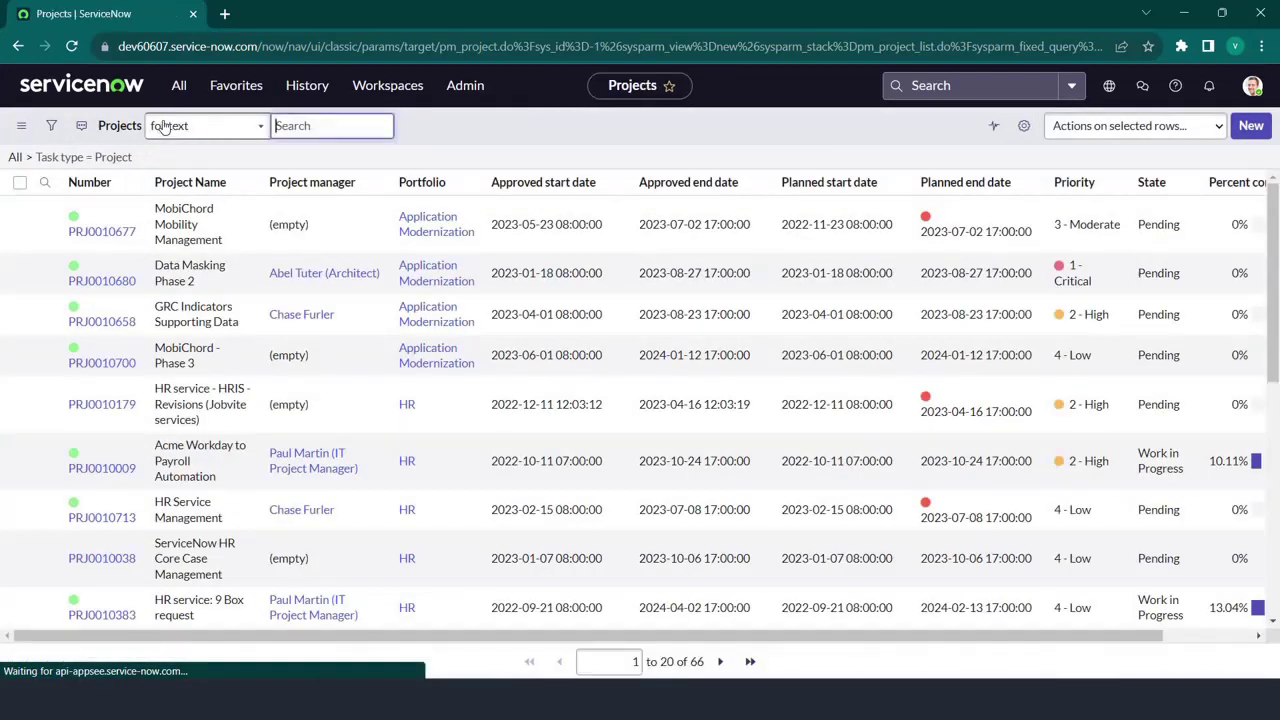
- Filter the navigation modules for 'demand' and open Demands > Create New
{"action": "left_click", "coordinate": [178, 88]}
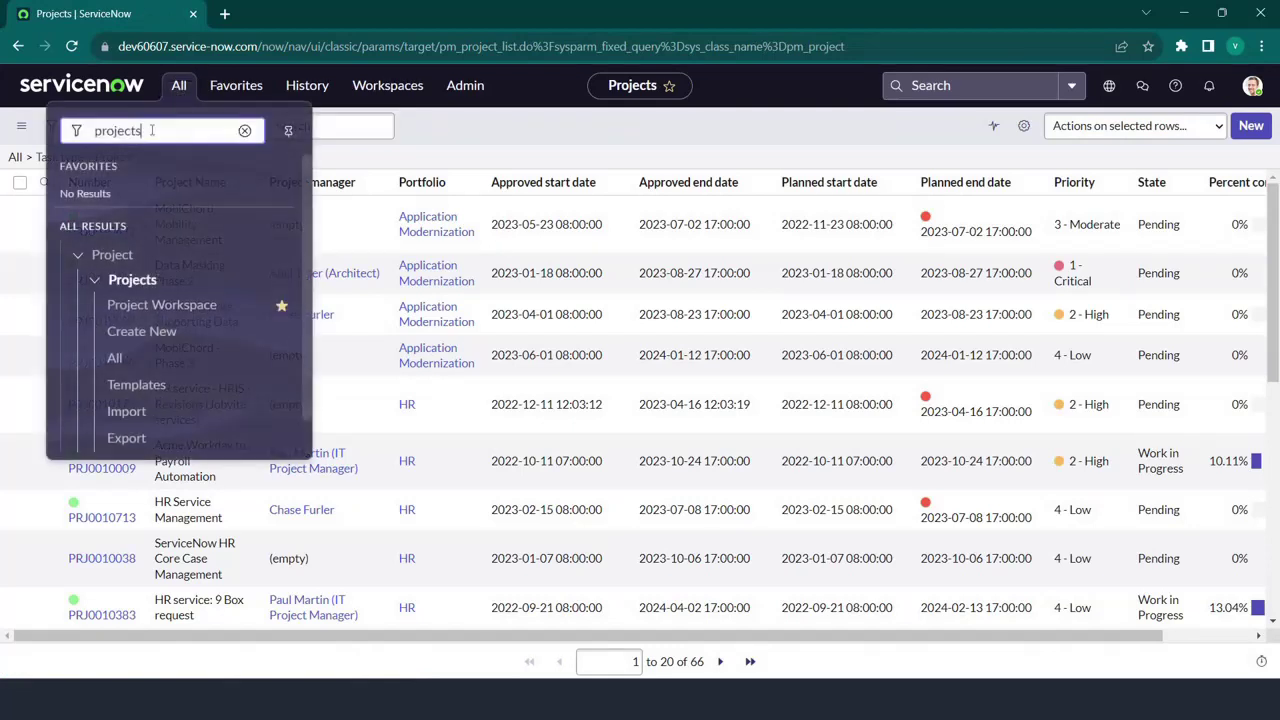
{"action": "double_click", "coordinate": [120, 131]}
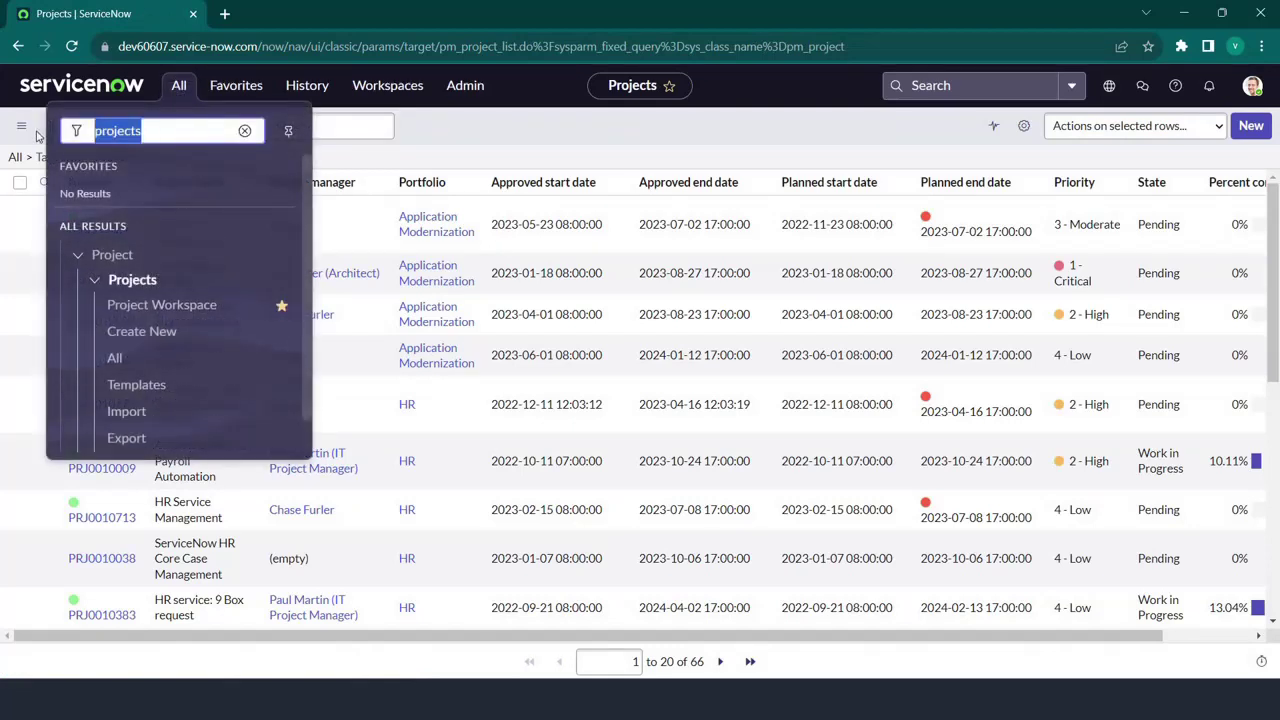
{"action": "type", "text": "demand"}
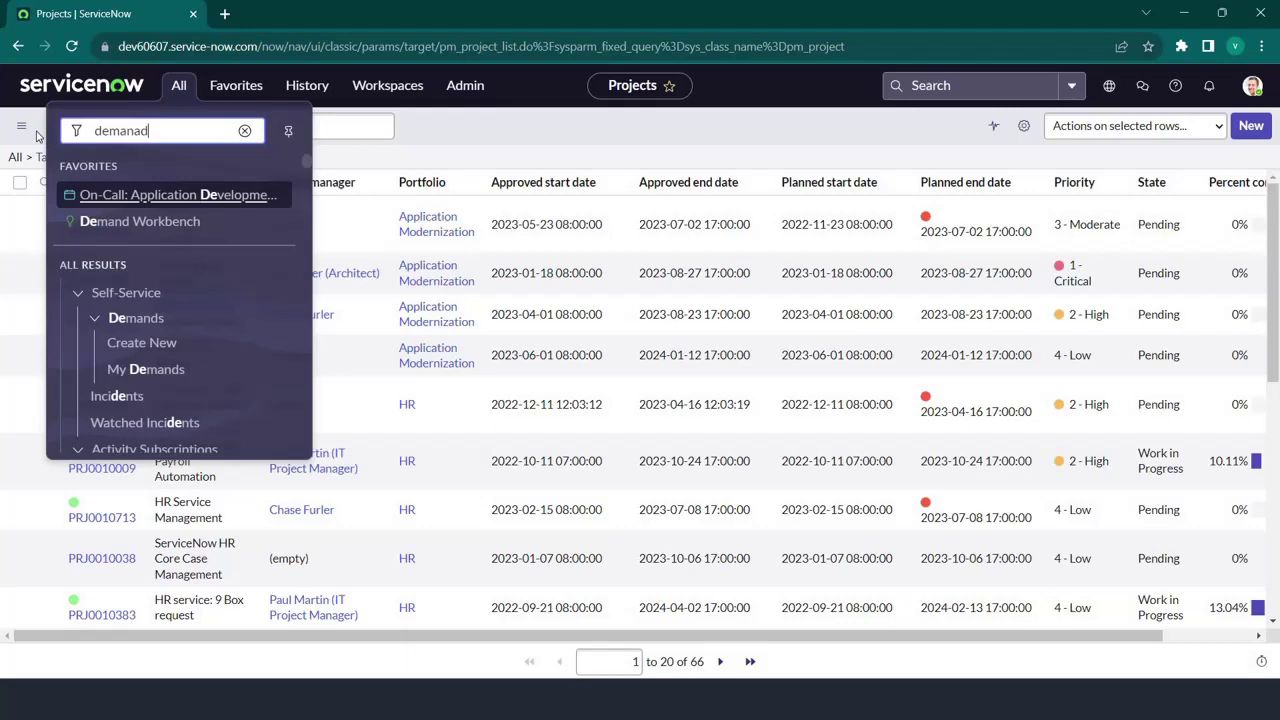
{"action": "key", "text": "BackSpace"}
{"action": "type", "text": "d"}
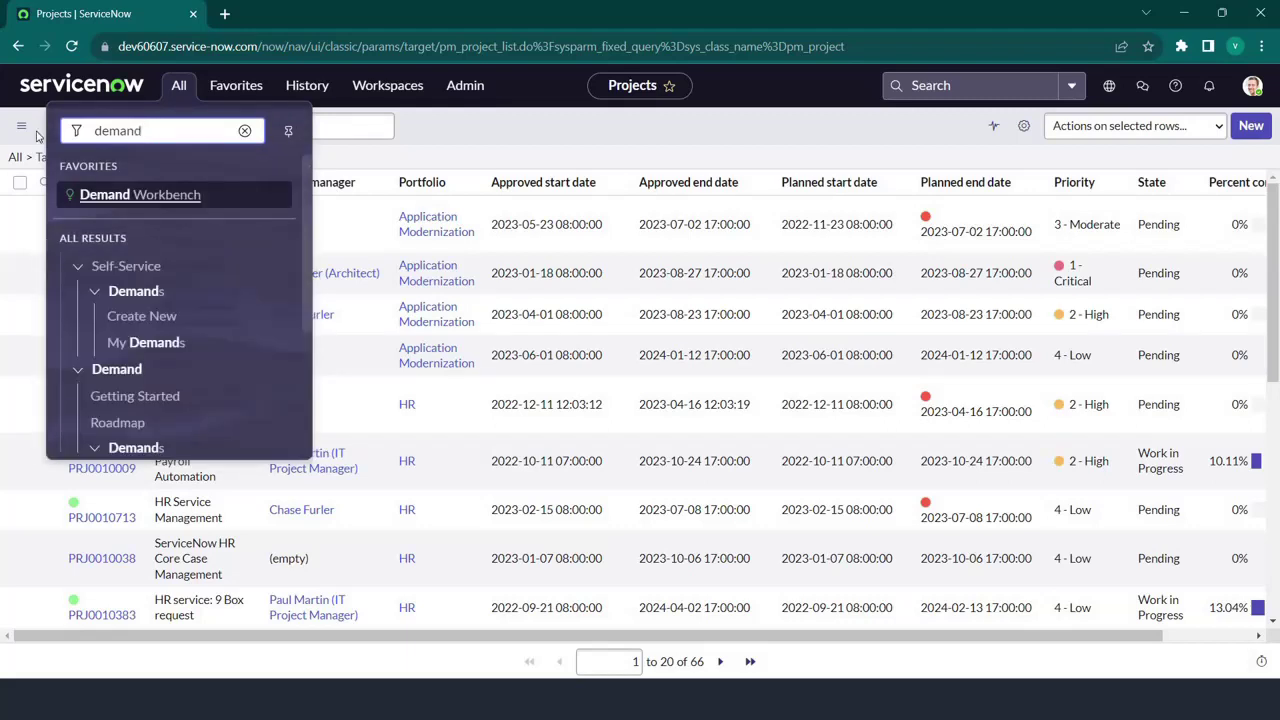
{"action": "scroll", "coordinate": [160, 342], "scroll_direction": "down", "scroll_amount": 2}
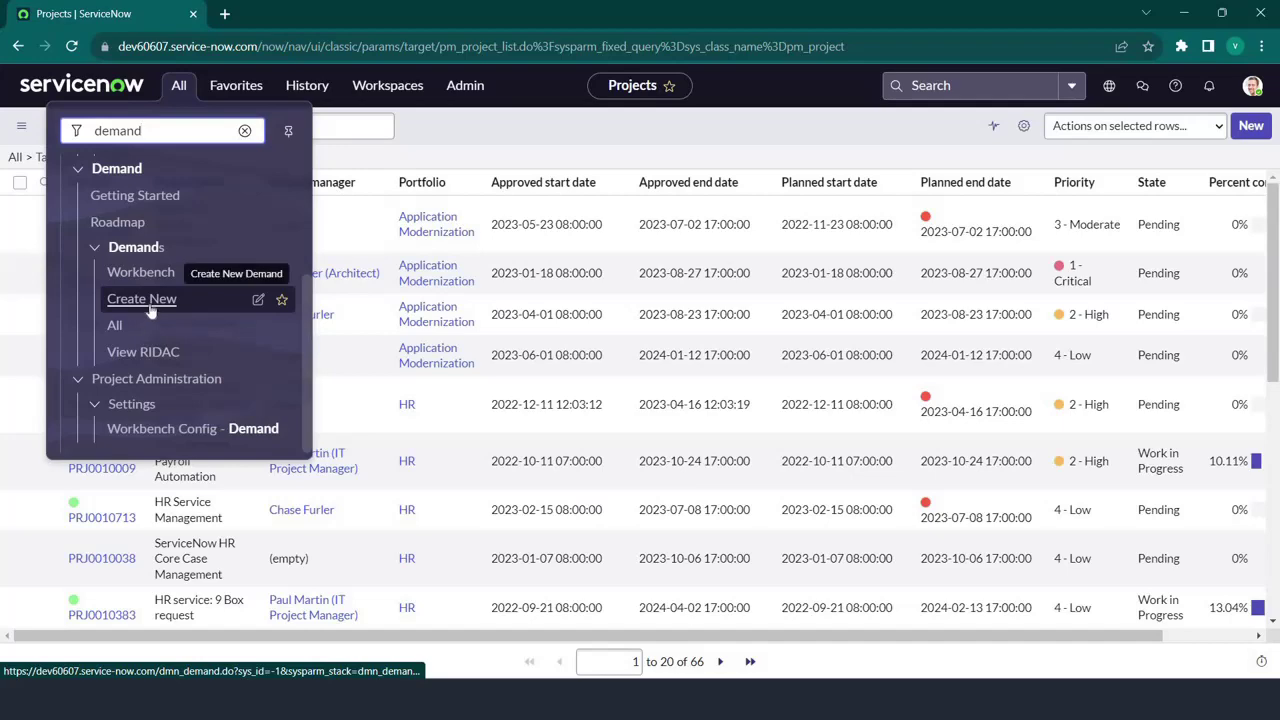
{"action": "left_click", "coordinate": [149, 310]}
{"action": "type", "text": "Test"}
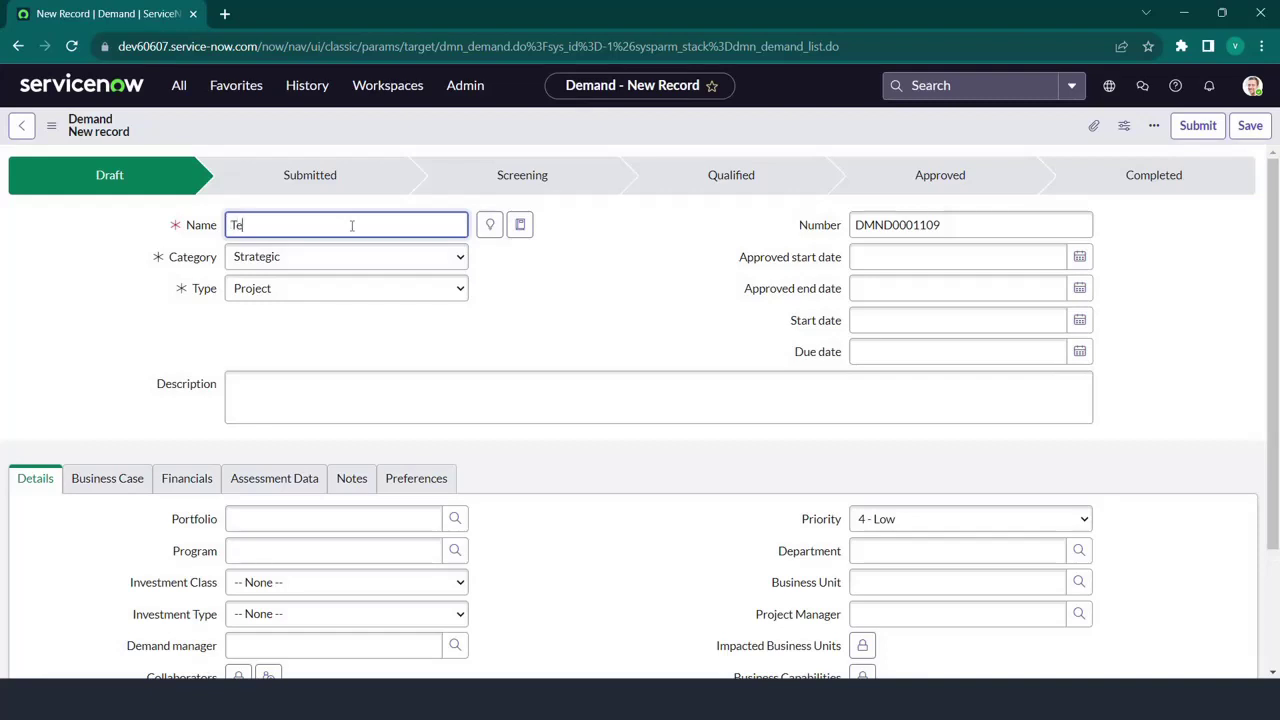
- Name the demand 'Test deamand', assign the architect as demand manager, and submit
{"action": "type", "text": "deamand"}
{"action": "scroll", "coordinate": [351, 240], "scroll_direction": "down", "scroll_amount": 3}
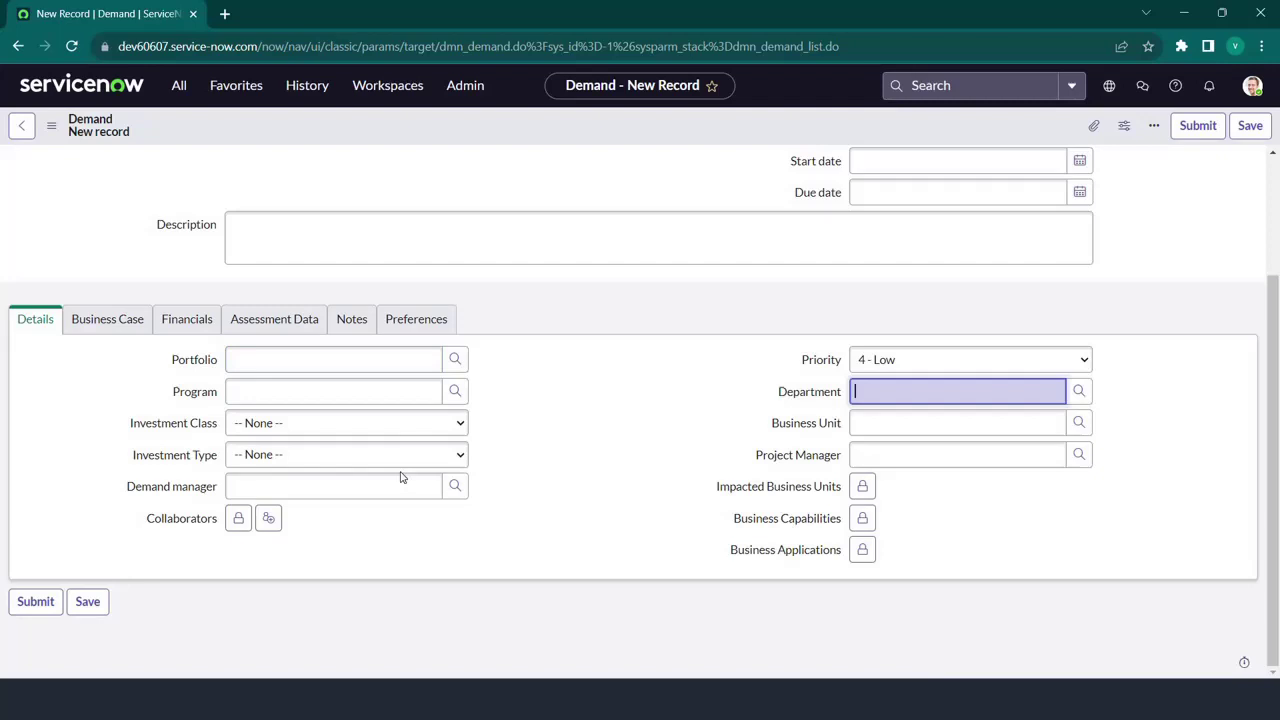
{"action": "left_click", "coordinate": [354, 489]}
{"action": "type", "text": "abel"}
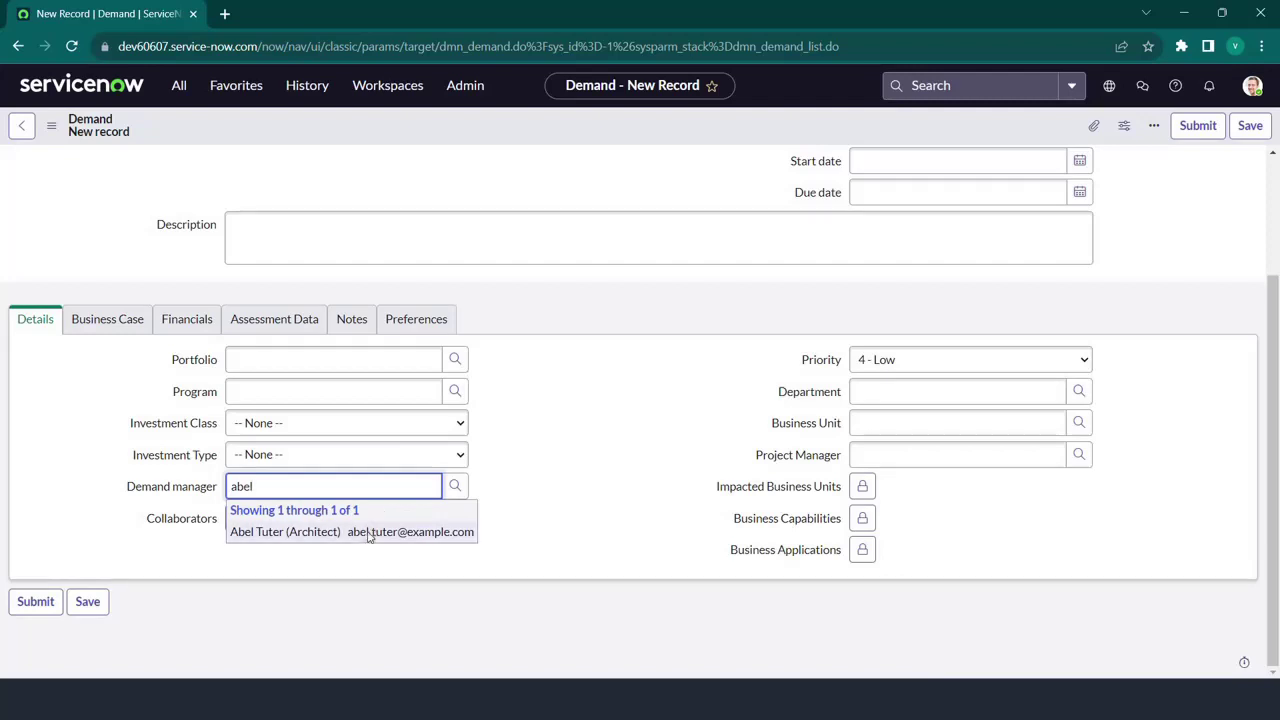
{"action": "left_click", "coordinate": [368, 531]}
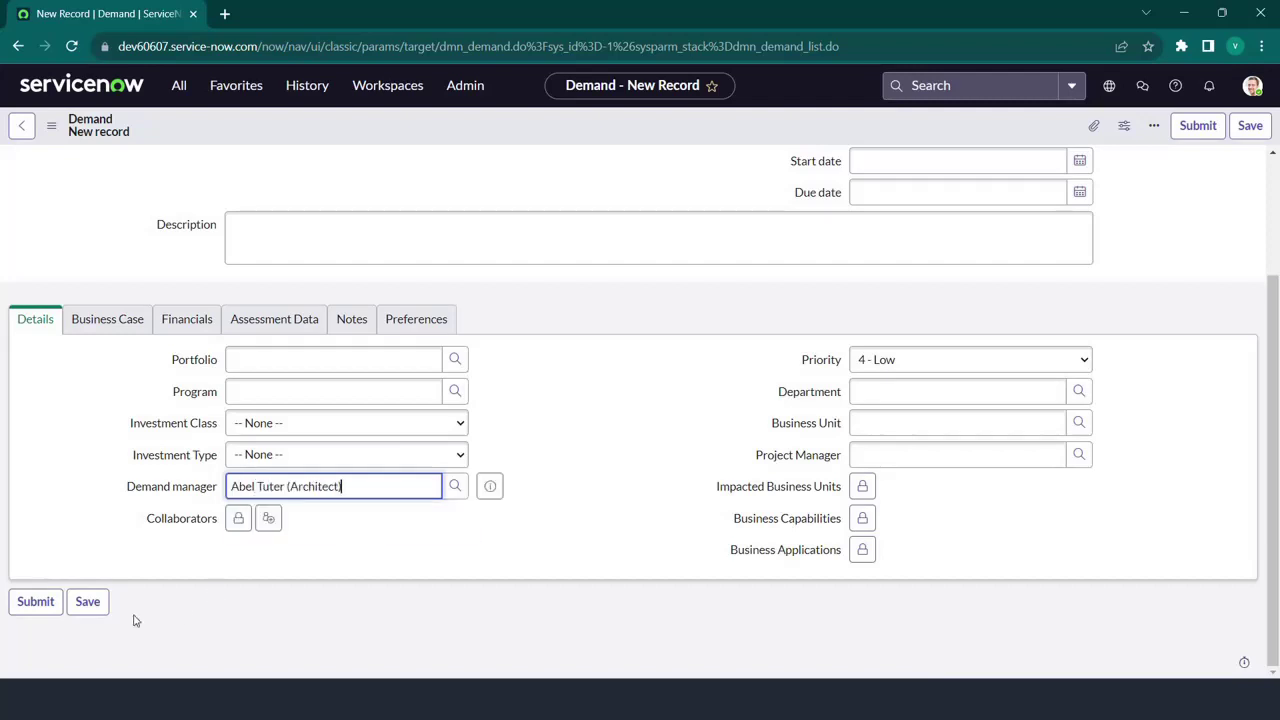
{"action": "left_click", "coordinate": [51, 612]}
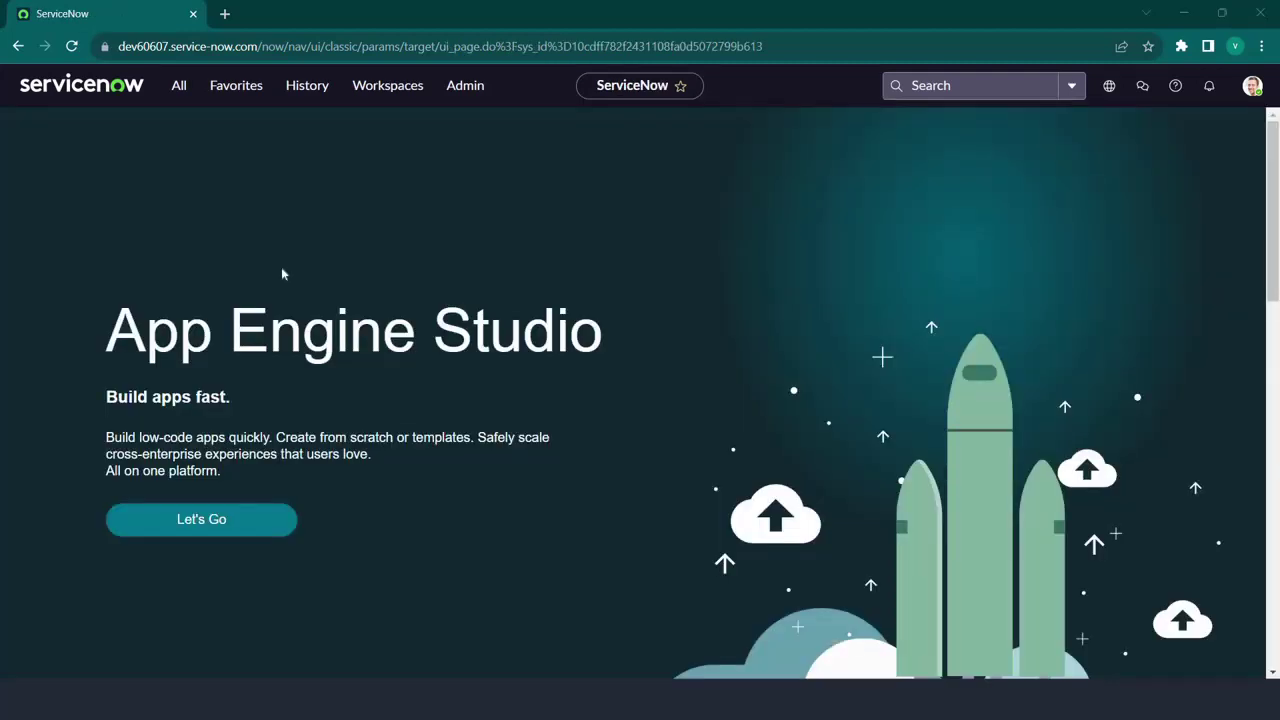
- Create a new top-level investment for Portfolio with Test portfolio as the entity
{"action": "left_click", "coordinate": [178, 88]}
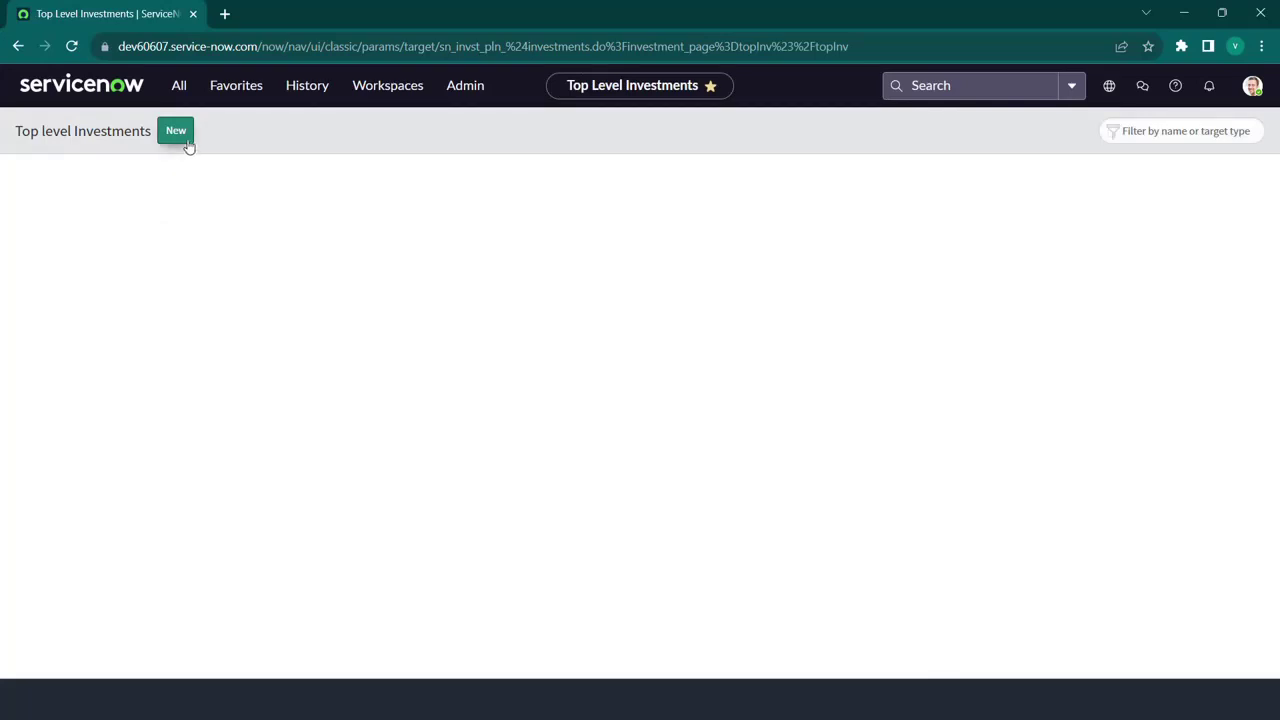
{"action": "left_click", "coordinate": [178, 137]}
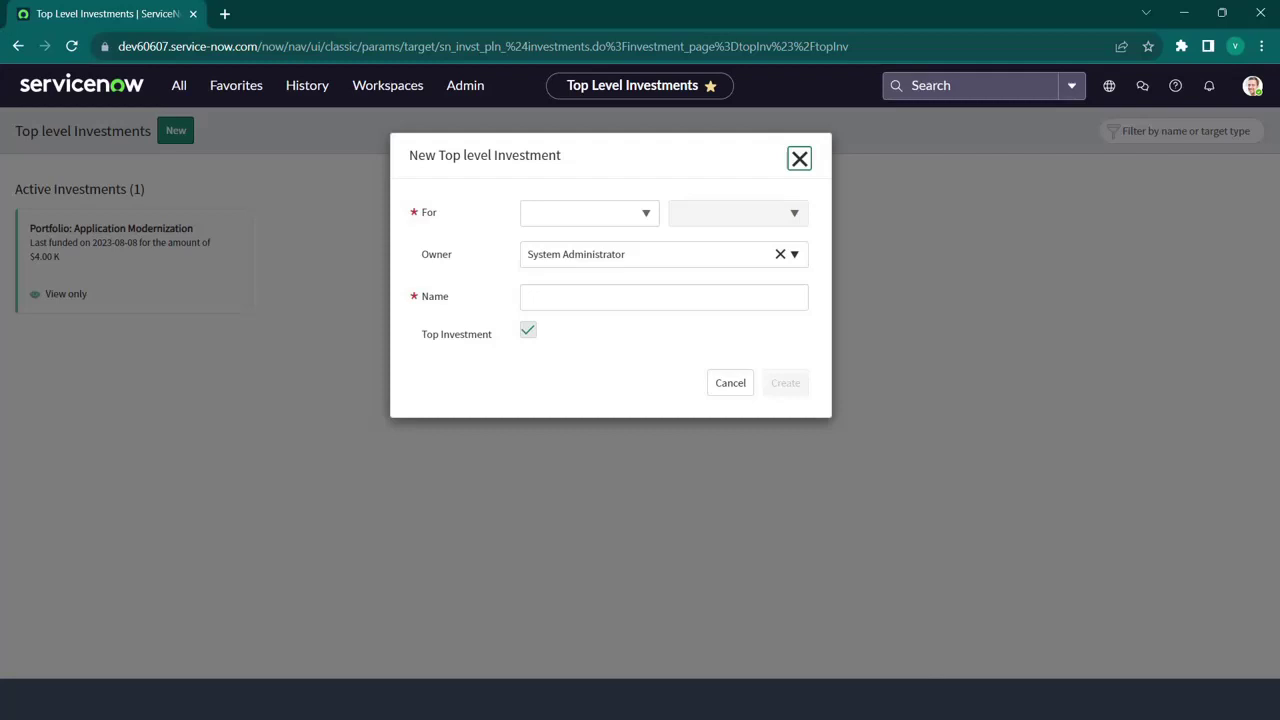
{"action": "left_click", "coordinate": [553, 214]}
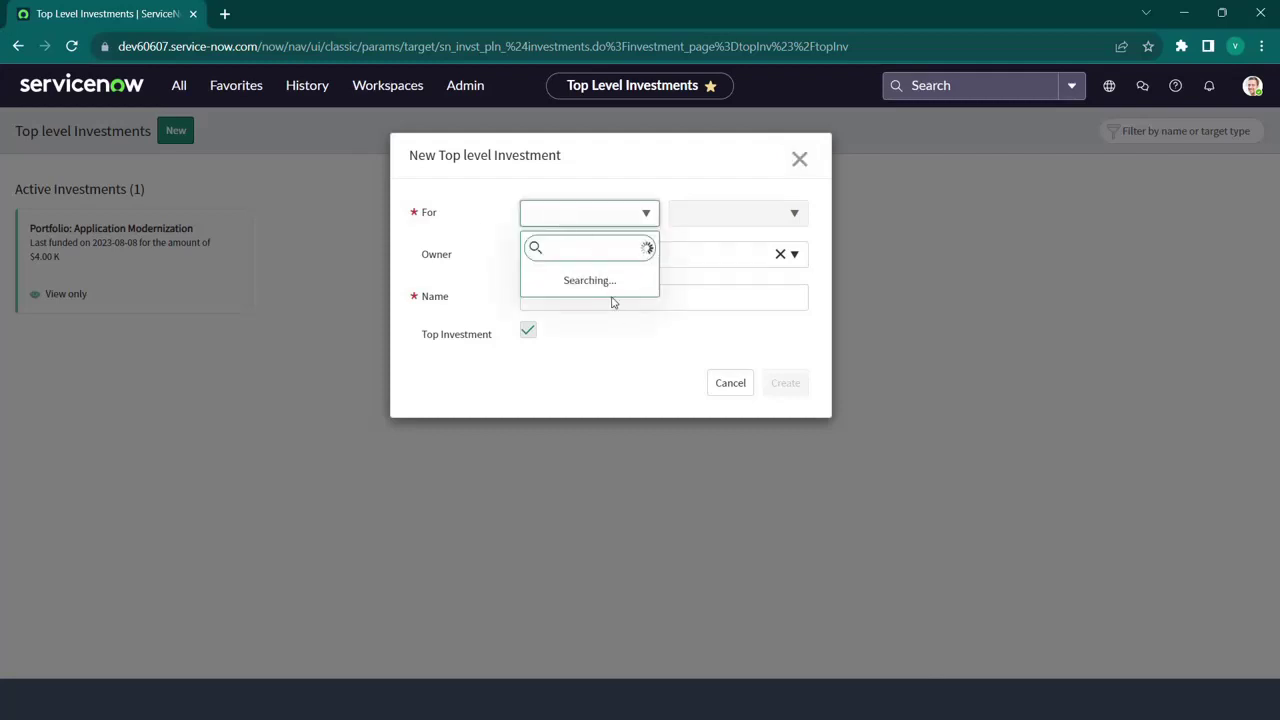
{"action": "left_click", "coordinate": [558, 321]}
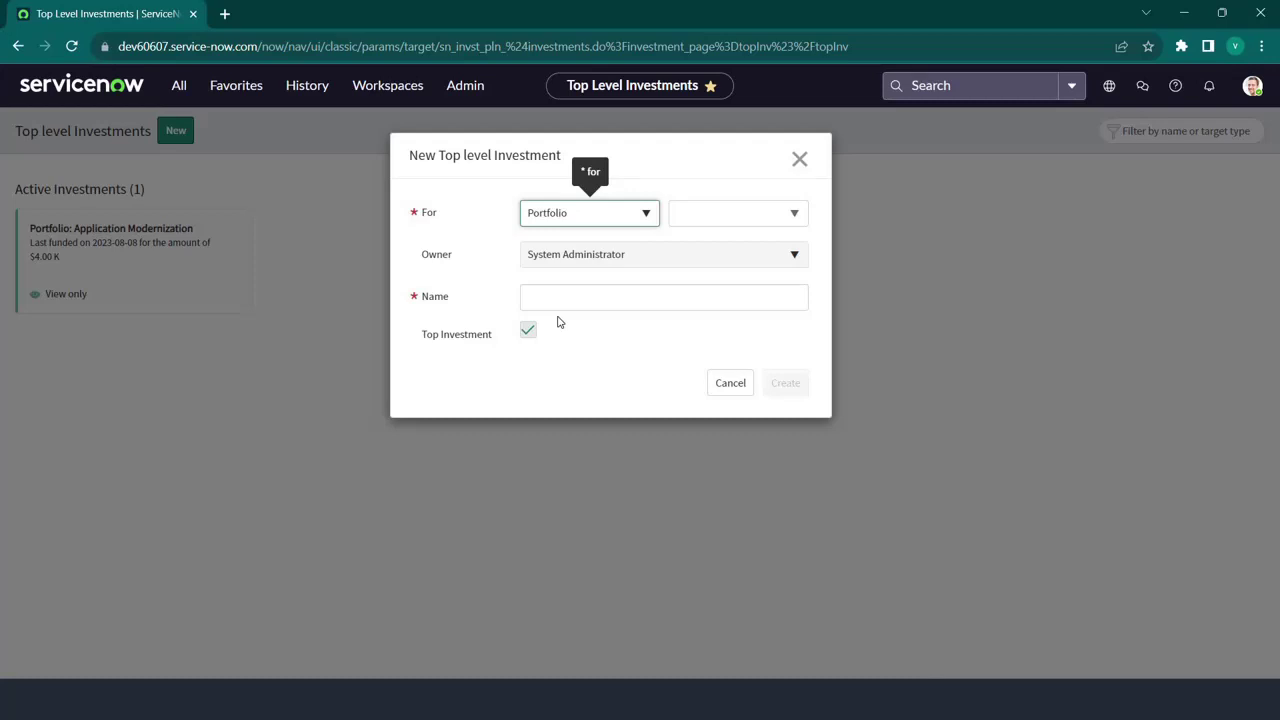
{"action": "left_click", "coordinate": [697, 219]}
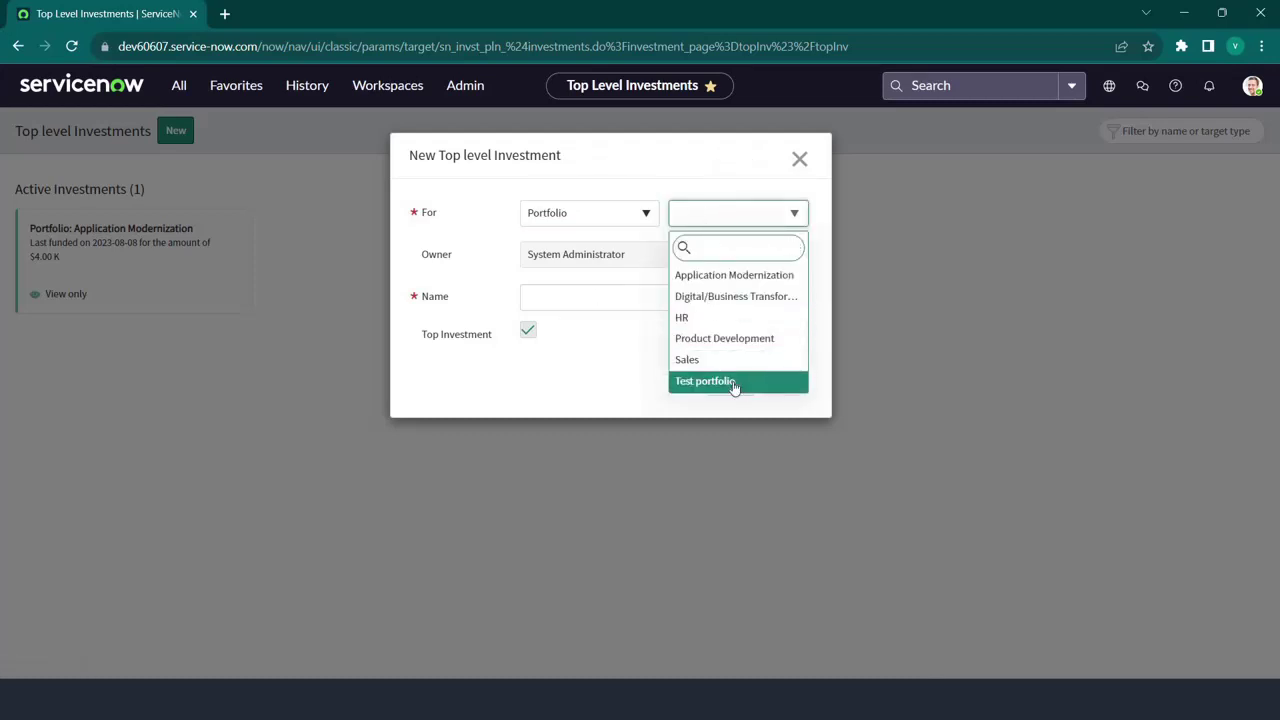
{"action": "left_click", "coordinate": [733, 384]}
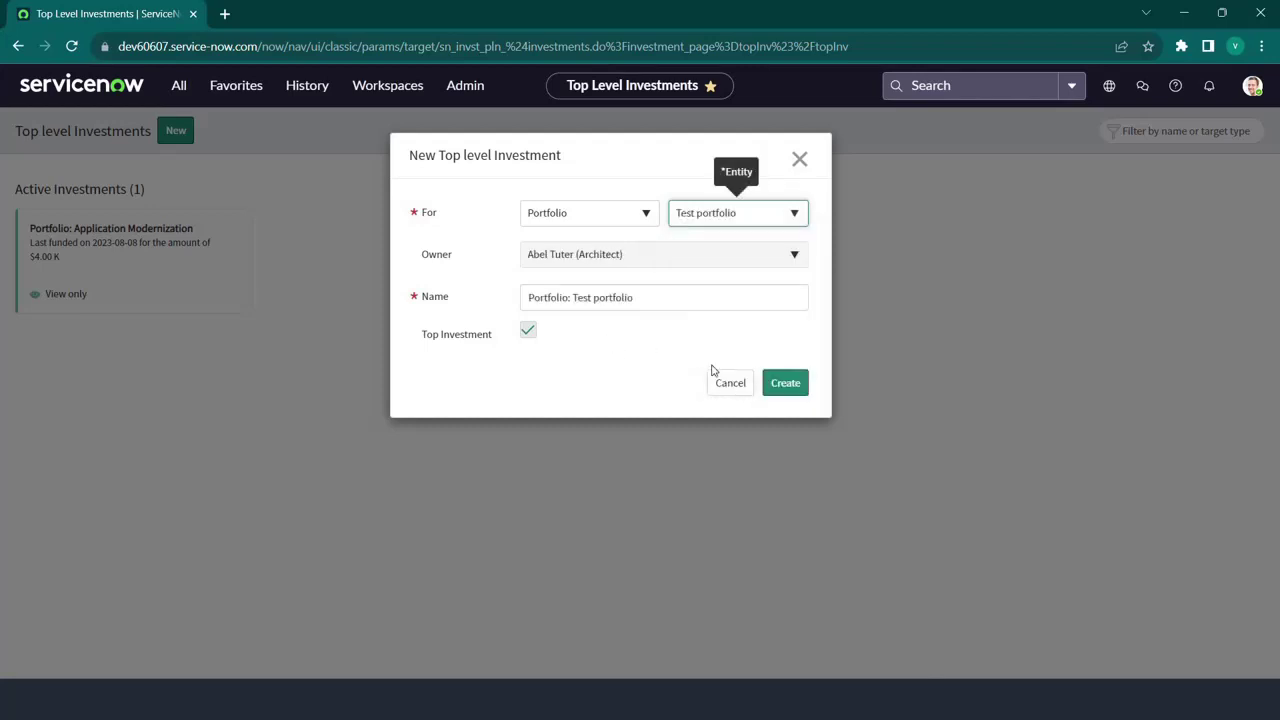
{"action": "left_click", "coordinate": [796, 391]}
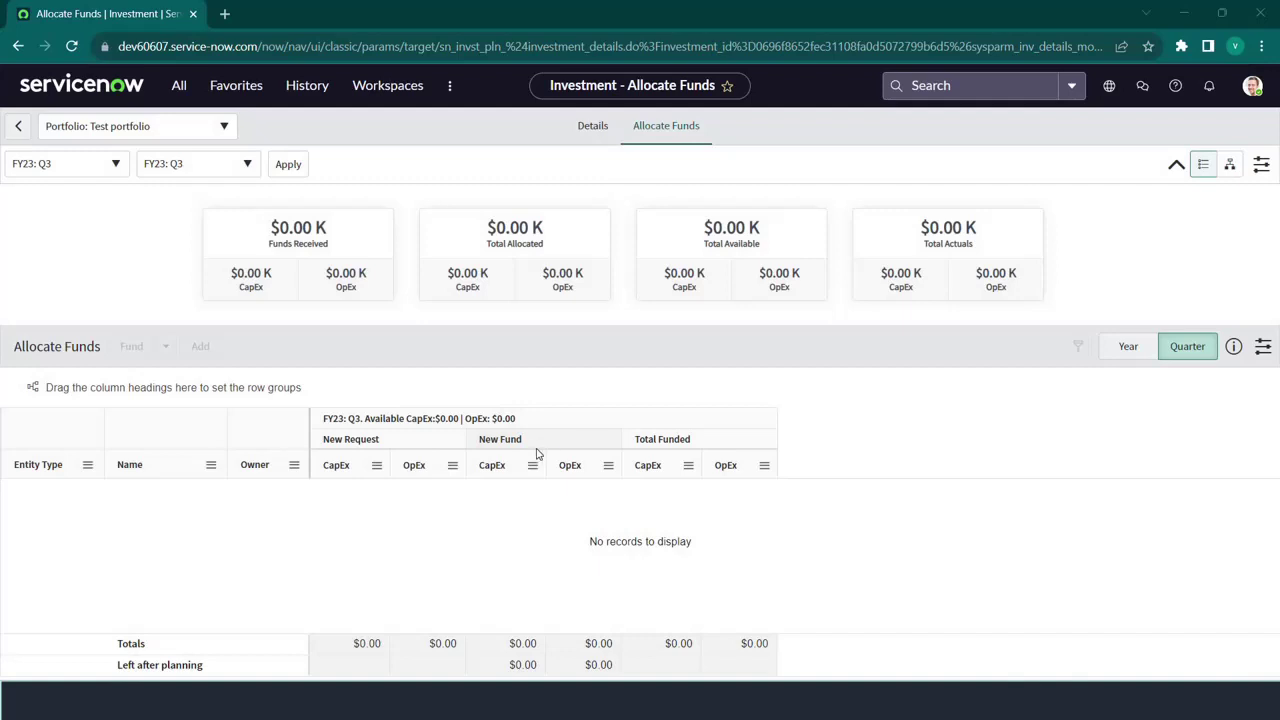
- On the Details tab, start a new fund for fiscal period FY23: Q3
{"action": "left_click", "coordinate": [598, 135]}
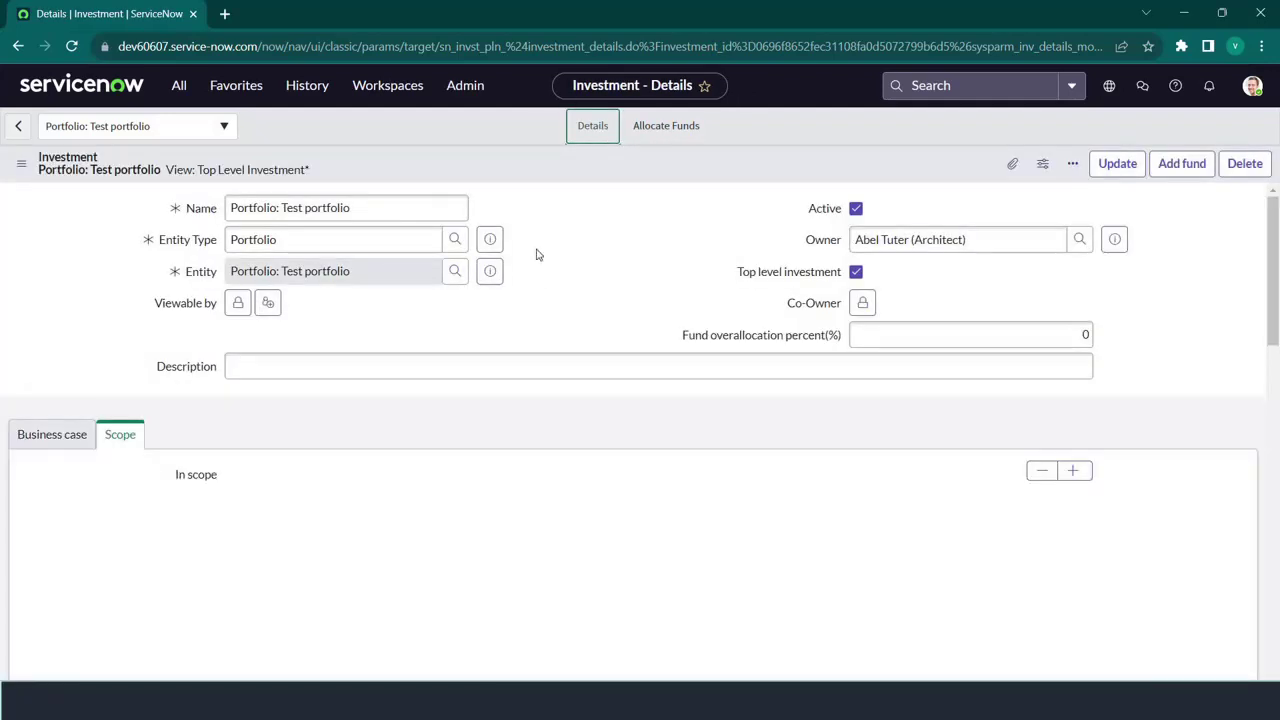
{"action": "left_click", "coordinate": [102, 447]}
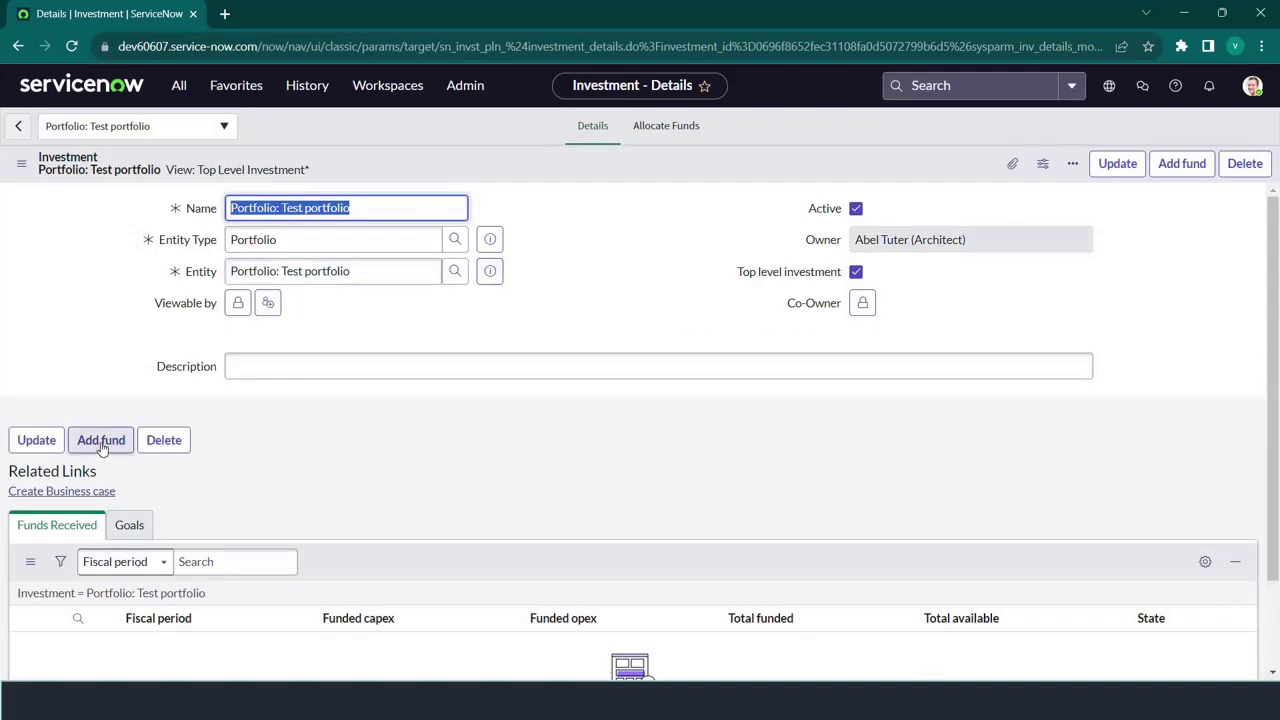
{"action": "left_click", "coordinate": [102, 444]}
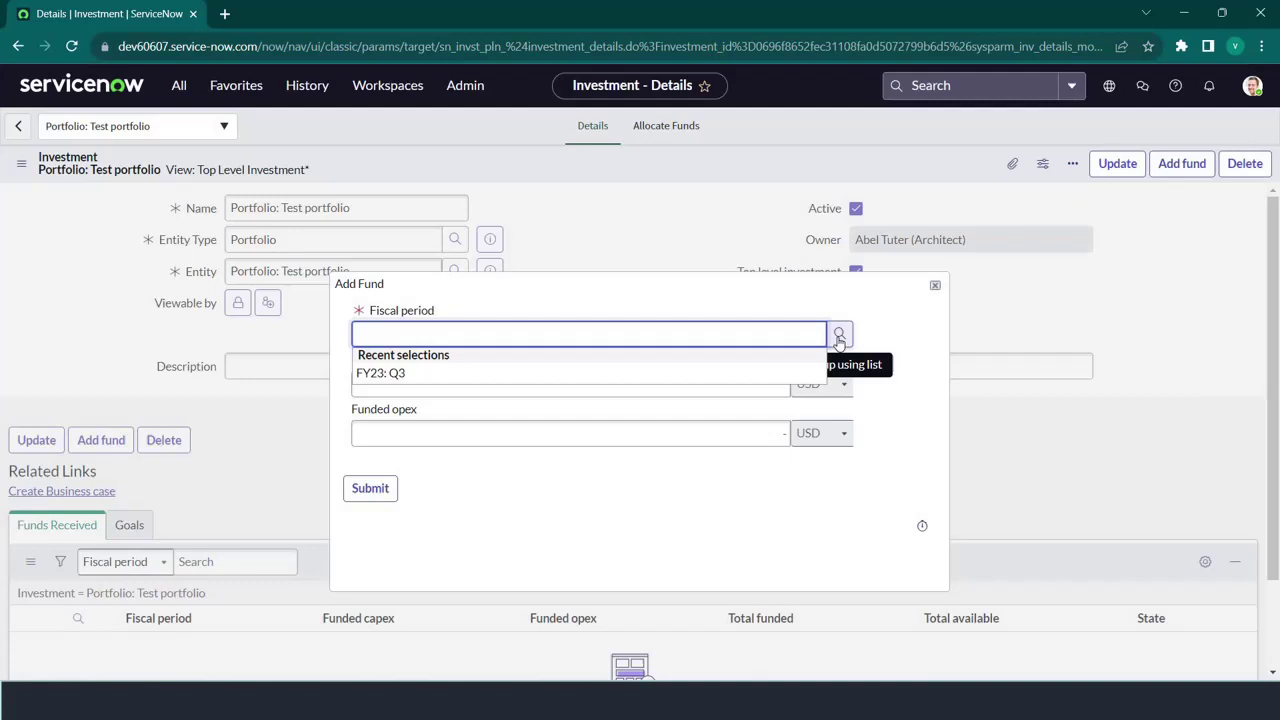
{"action": "left_click", "coordinate": [838, 338]}
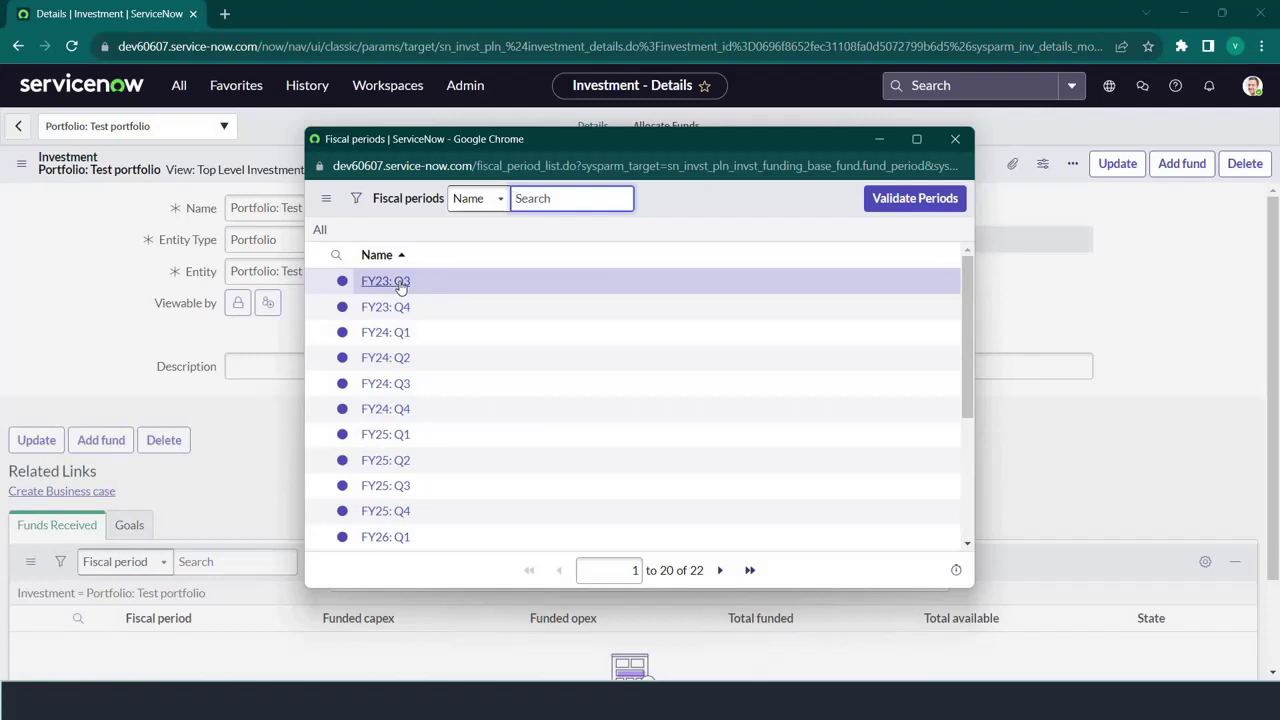
{"action": "left_click", "coordinate": [400, 283]}
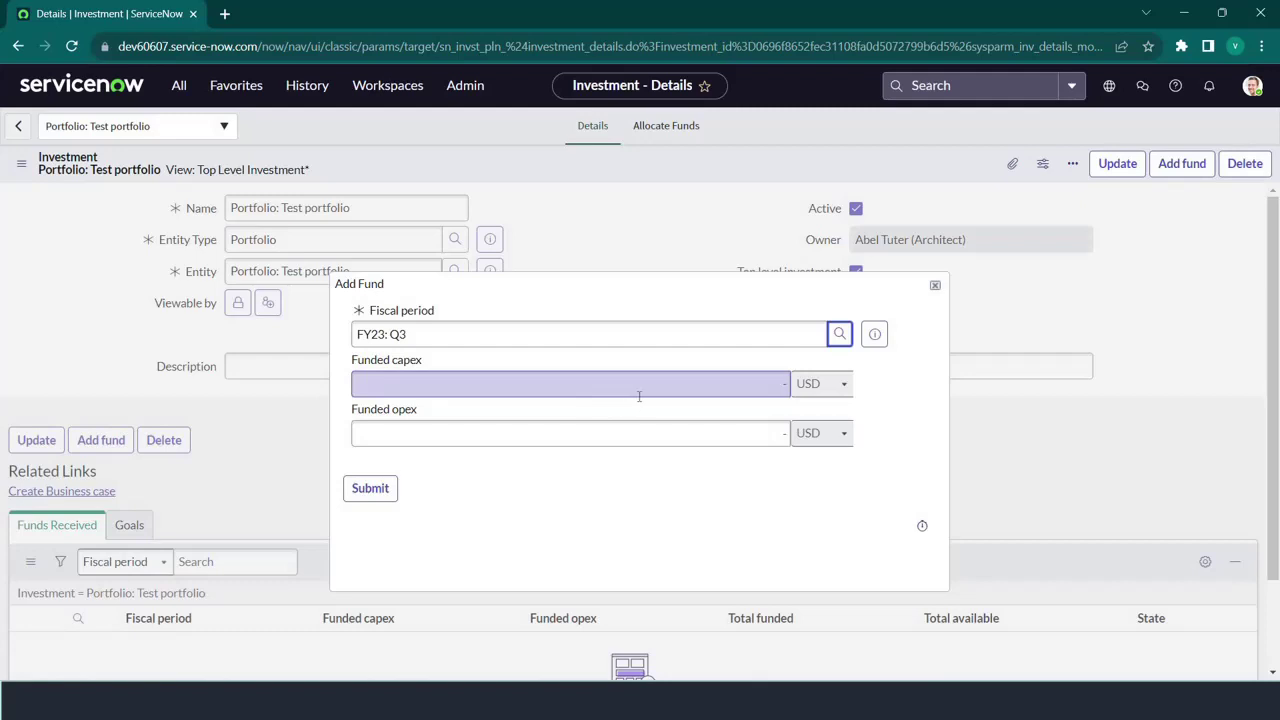
- Enter 2,000 funded capex and 2,000 funded opex and submit the fund
{"action": "left_click", "coordinate": [742, 390]}
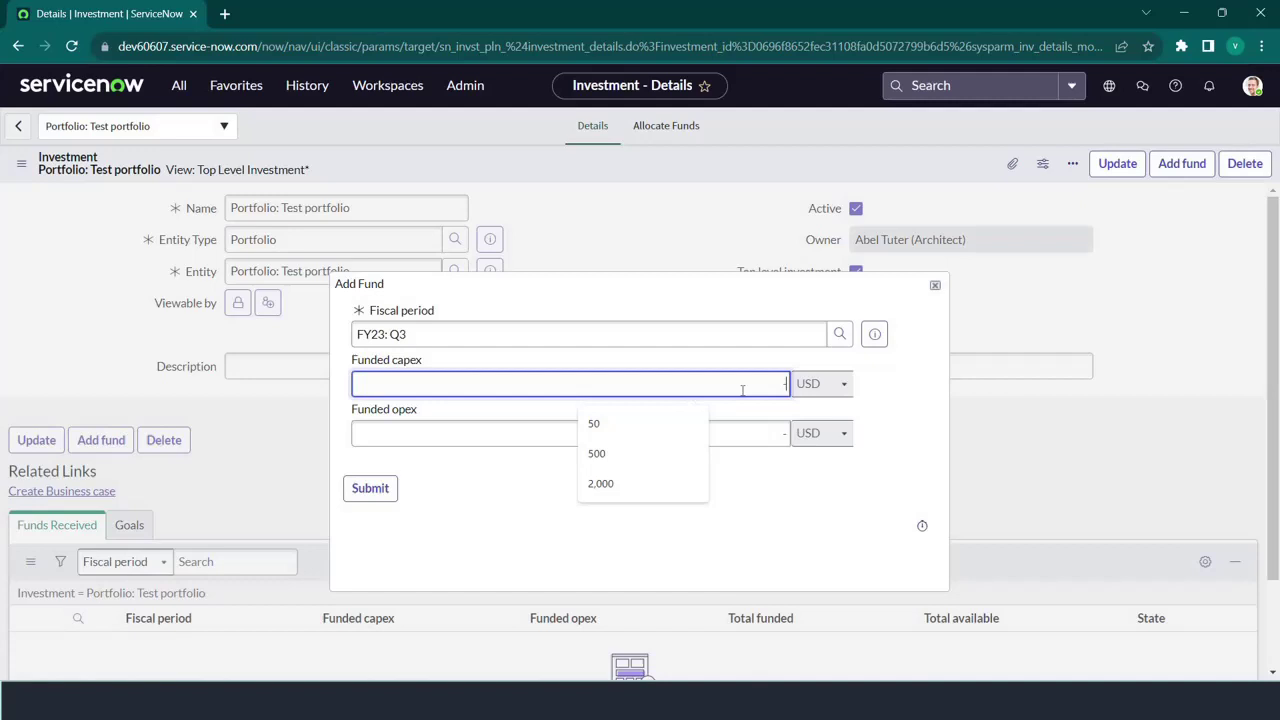
{"action": "left_click", "coordinate": [604, 482]}
{"action": "left_click", "coordinate": [746, 435]}
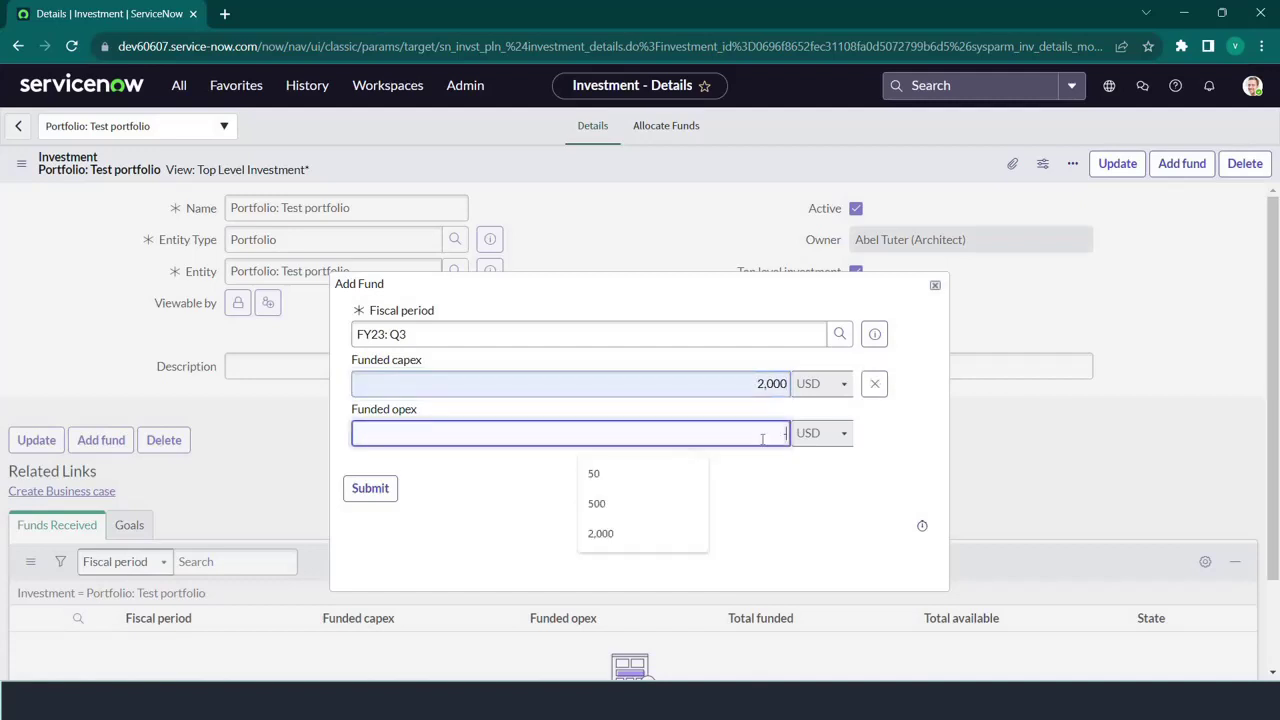
{"action": "left_click", "coordinate": [625, 533]}
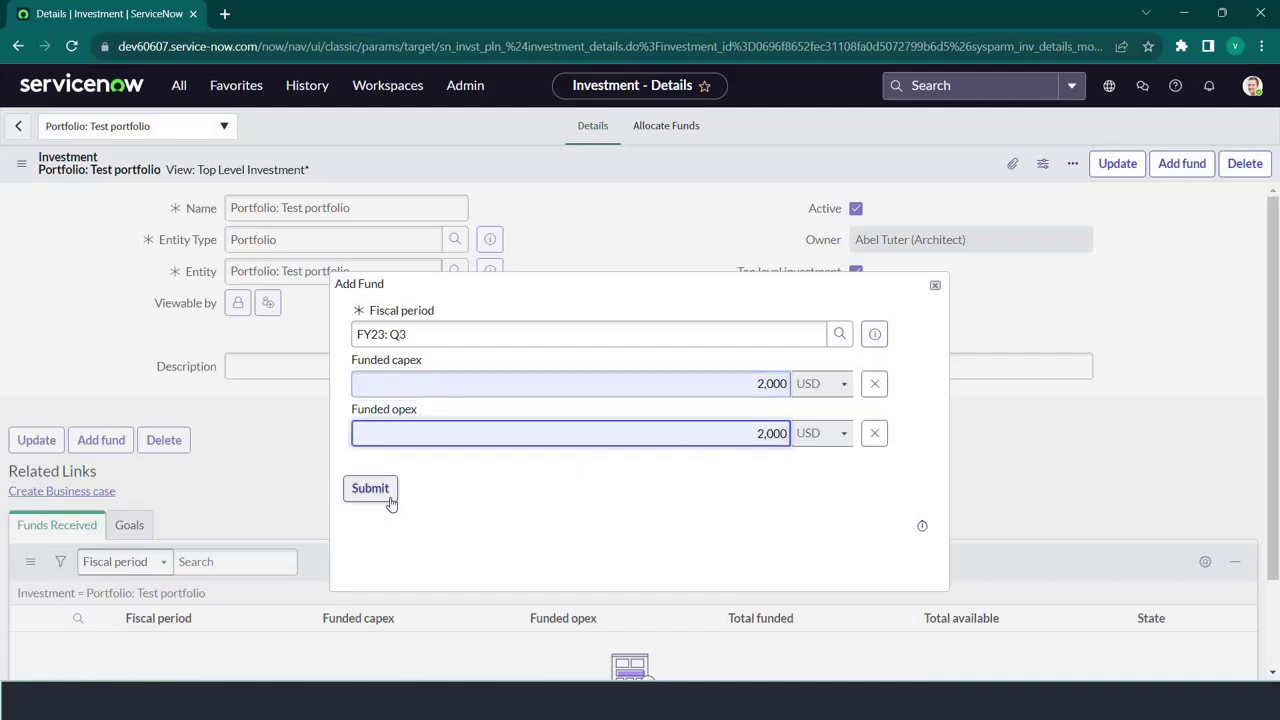
{"action": "left_click", "coordinate": [370, 489]}
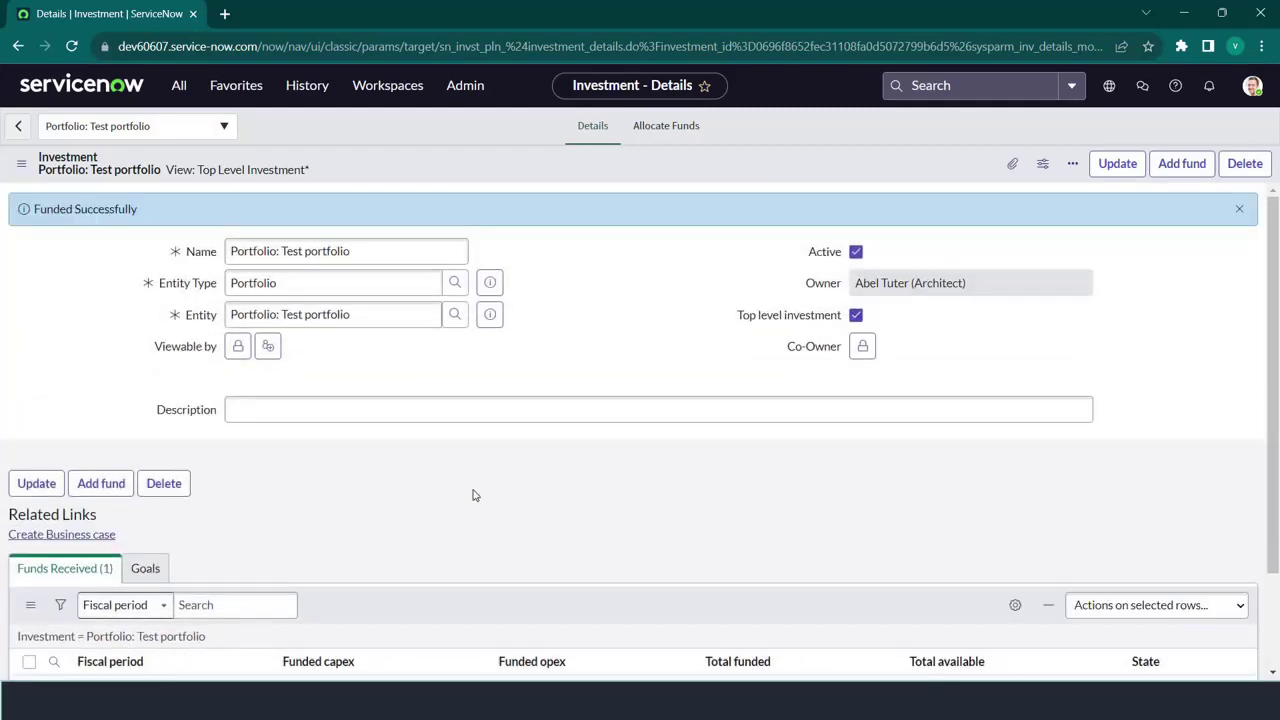
{"action": "left_click", "coordinate": [671, 130]}
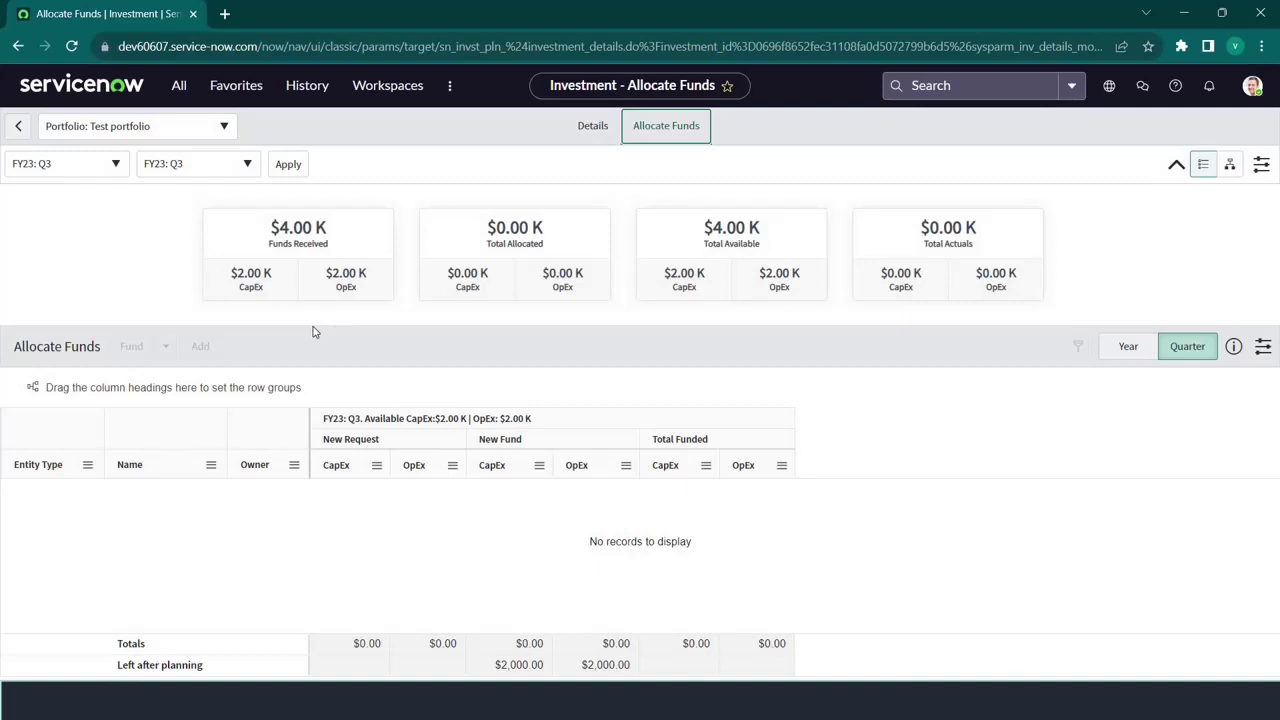
{"action": "left_click", "coordinate": [594, 128]}
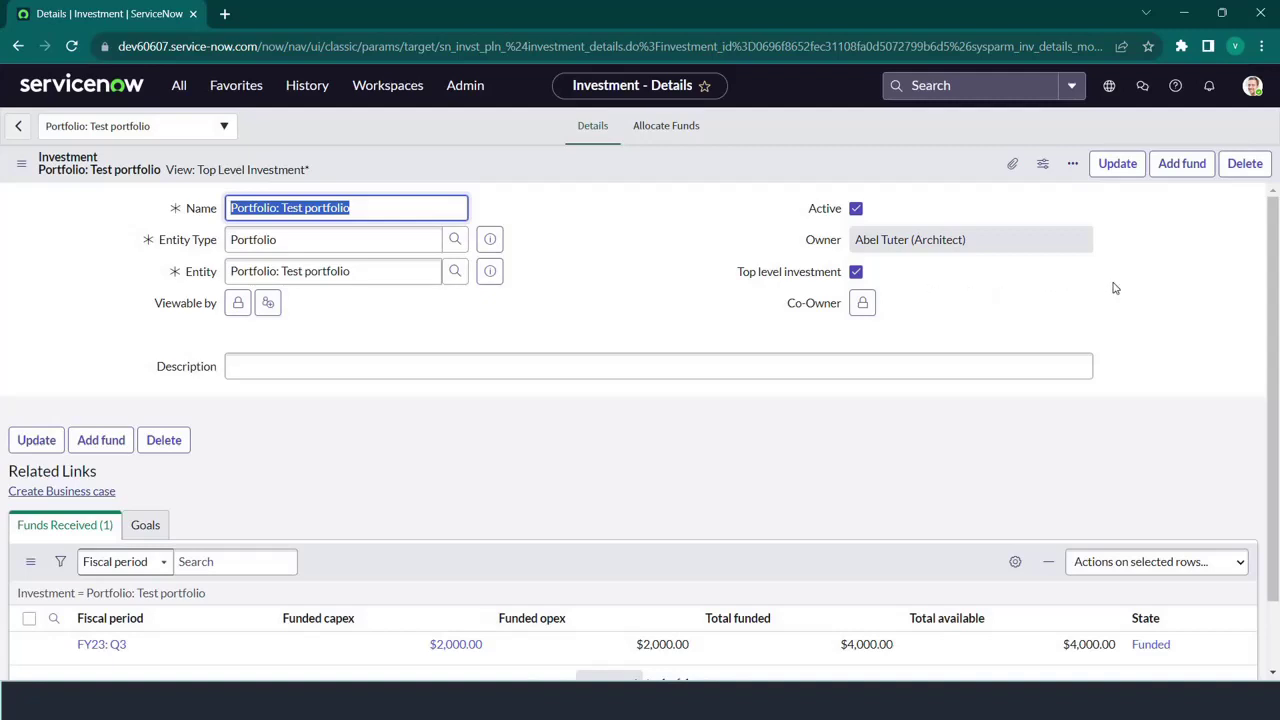
- Impersonate the architect user picked from Recent Impersonations in the user menu
{"action": "left_click", "coordinate": [1252, 86]}
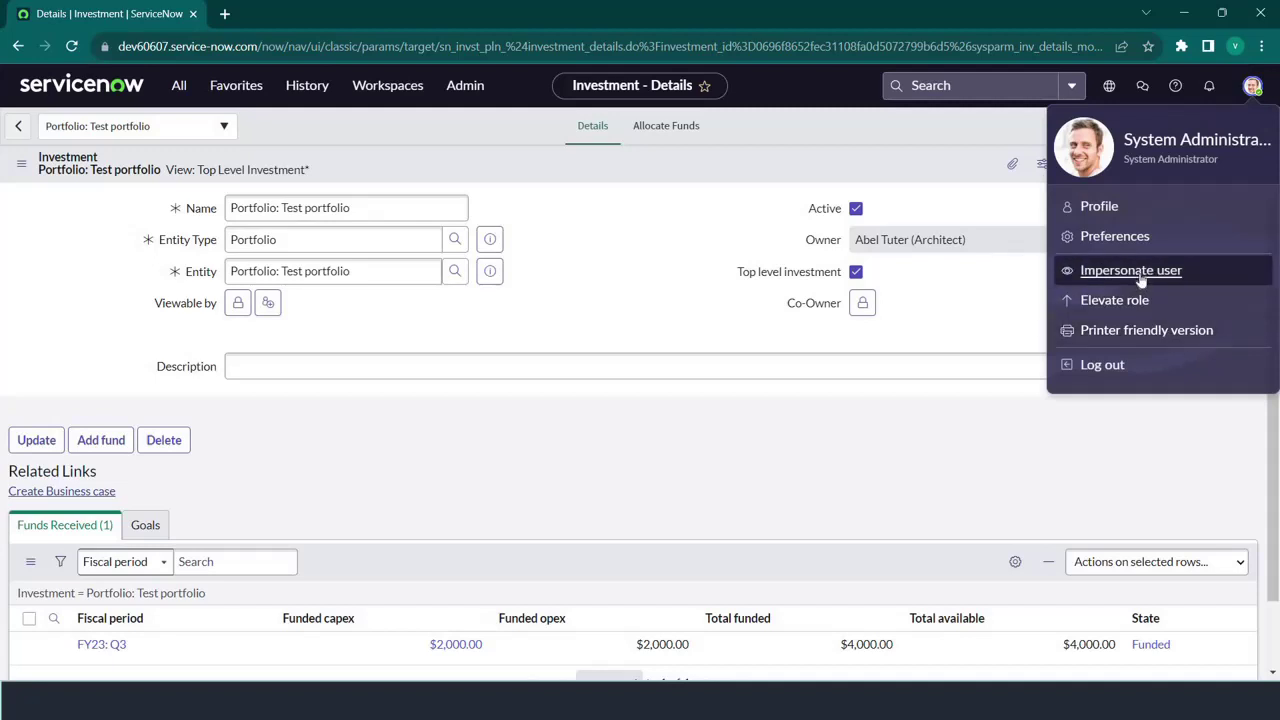
{"action": "left_click", "coordinate": [1120, 278]}
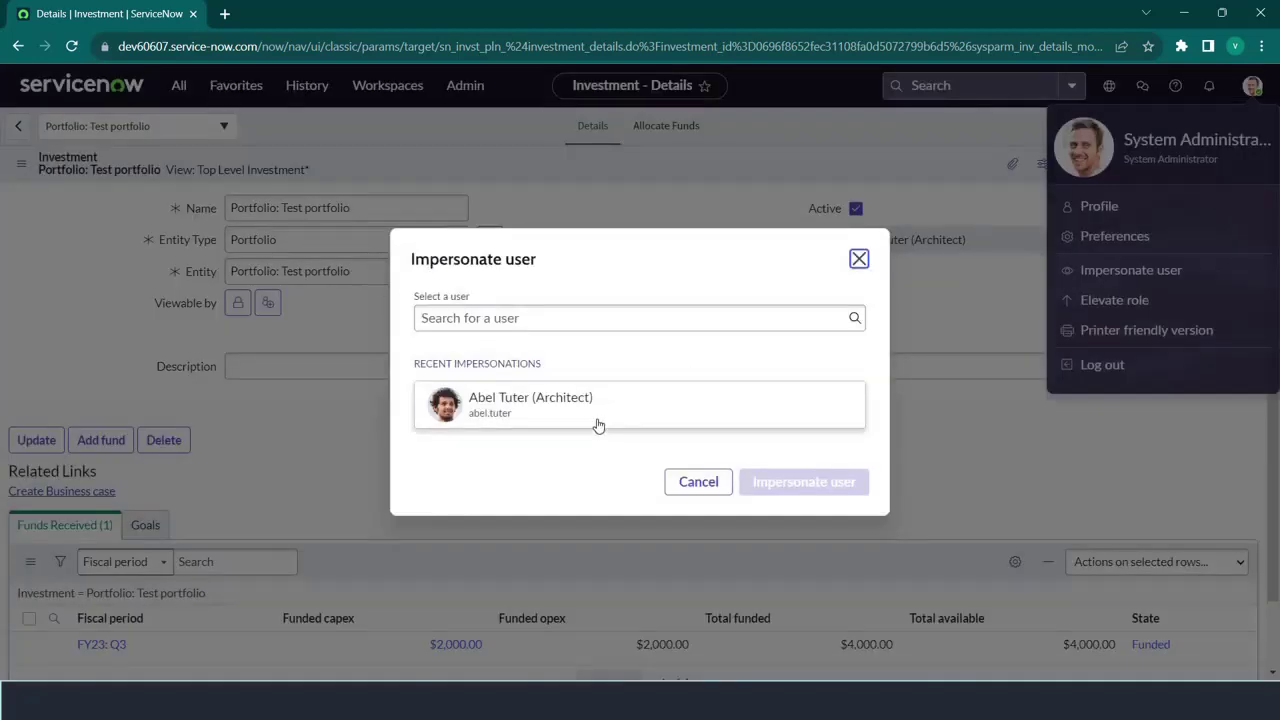
{"action": "left_click", "coordinate": [600, 422]}
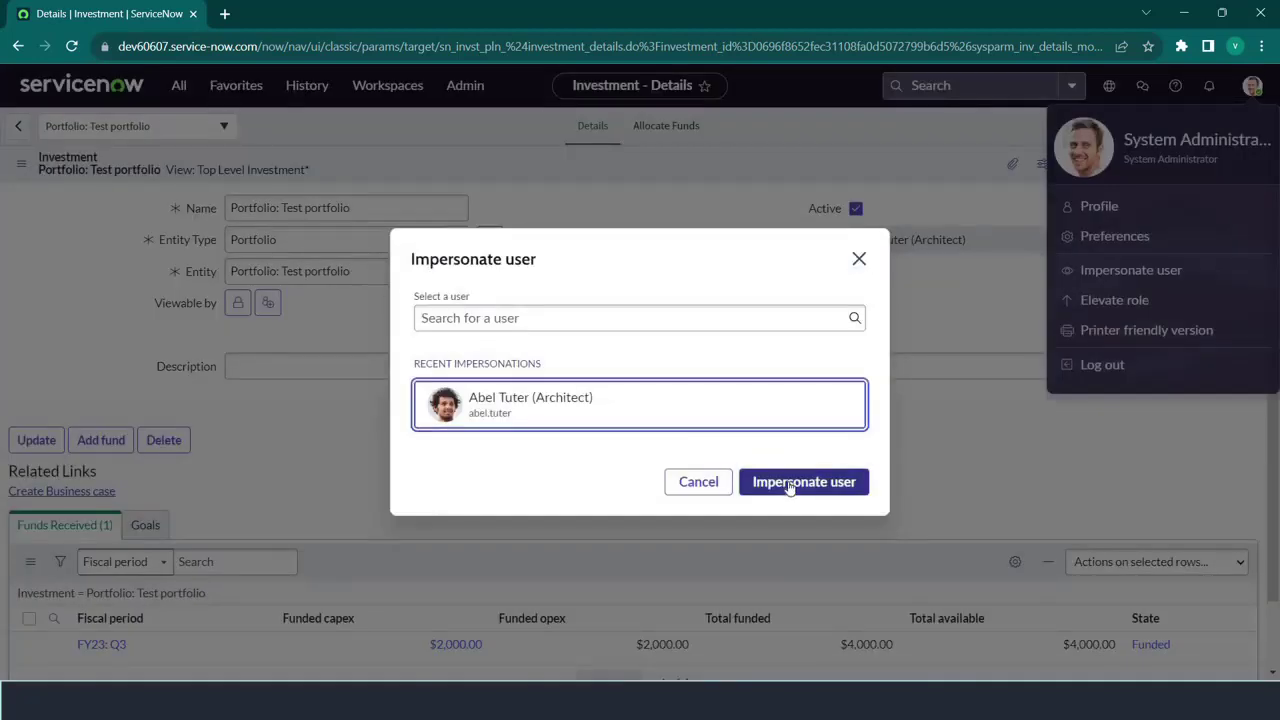
{"action": "left_click", "coordinate": [790, 484]}
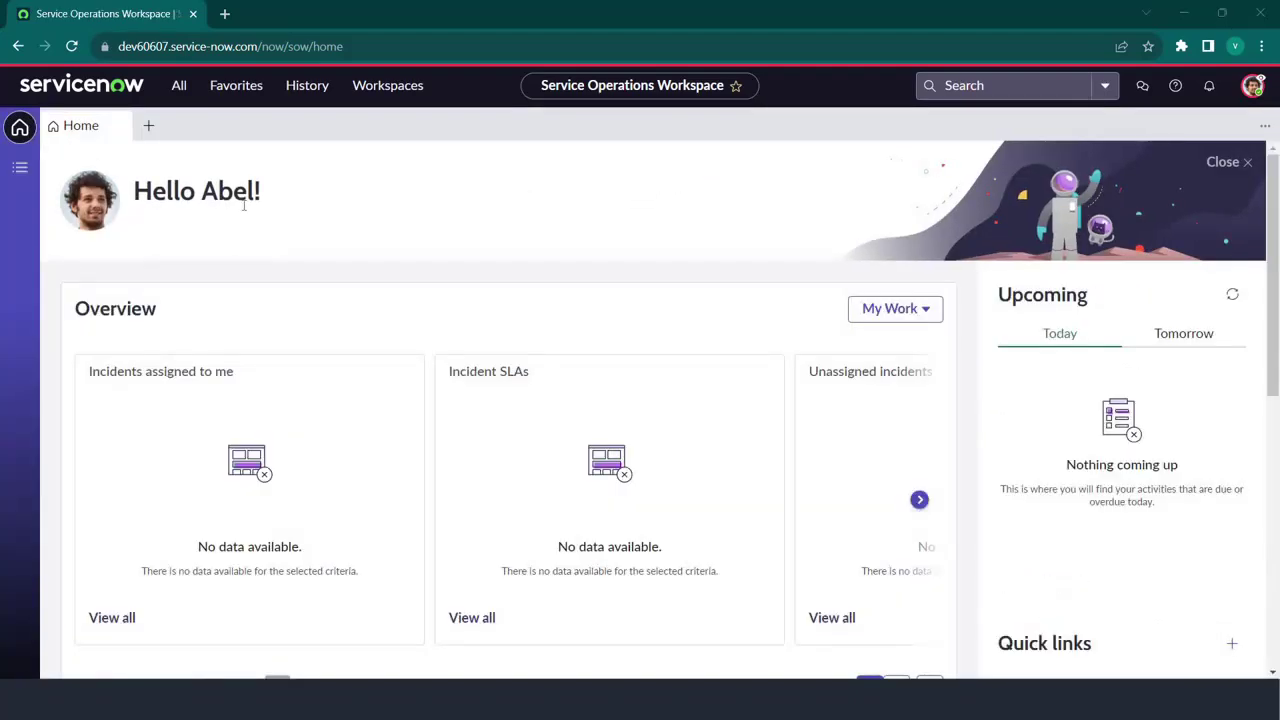
{"action": "left_click", "coordinate": [178, 84]}
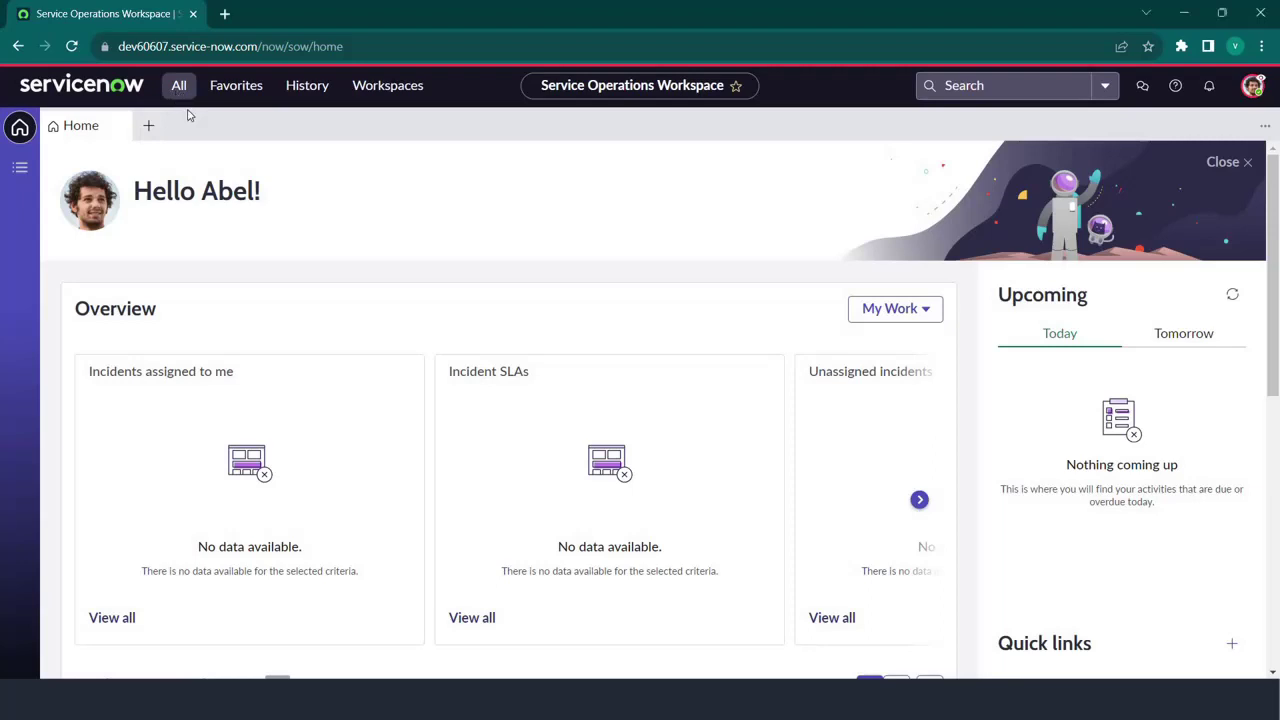
{"action": "type", "text": "my"}
- From My Funds, open Test portfolio and add Test project as a Project-type fund recipient
{"action": "left_click", "coordinate": [200, 200]}
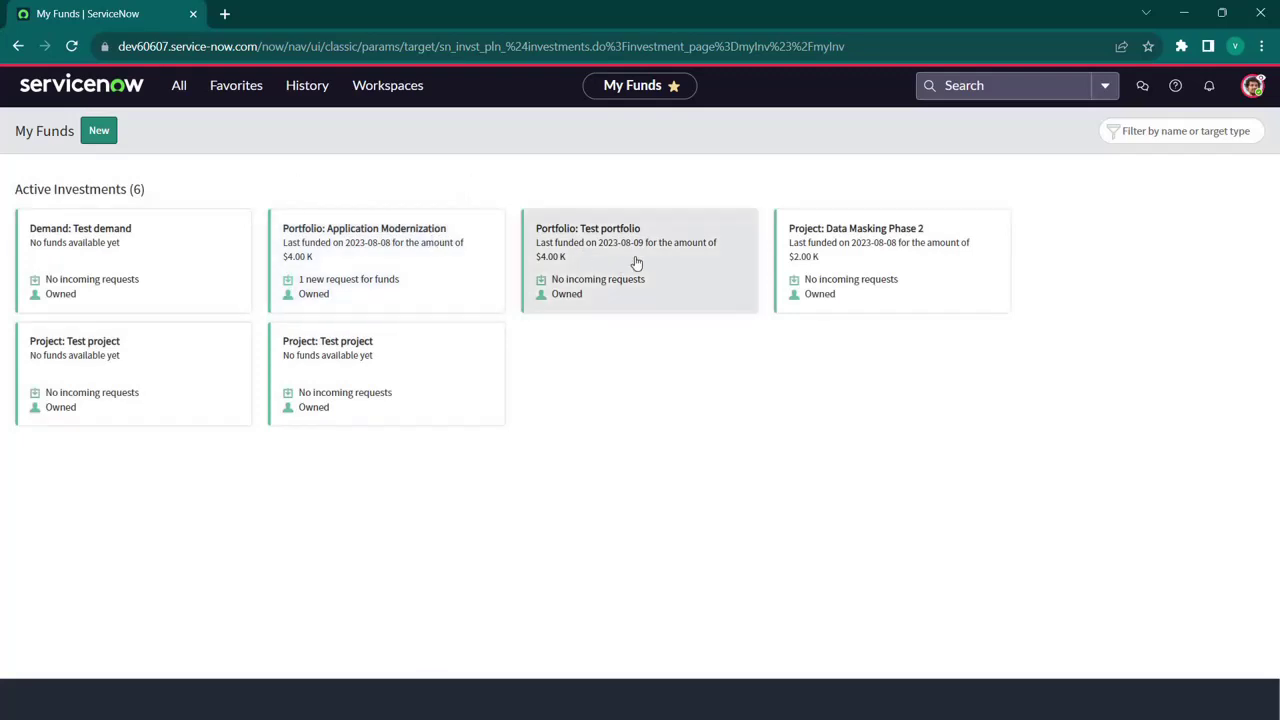
{"action": "left_click", "coordinate": [640, 261]}
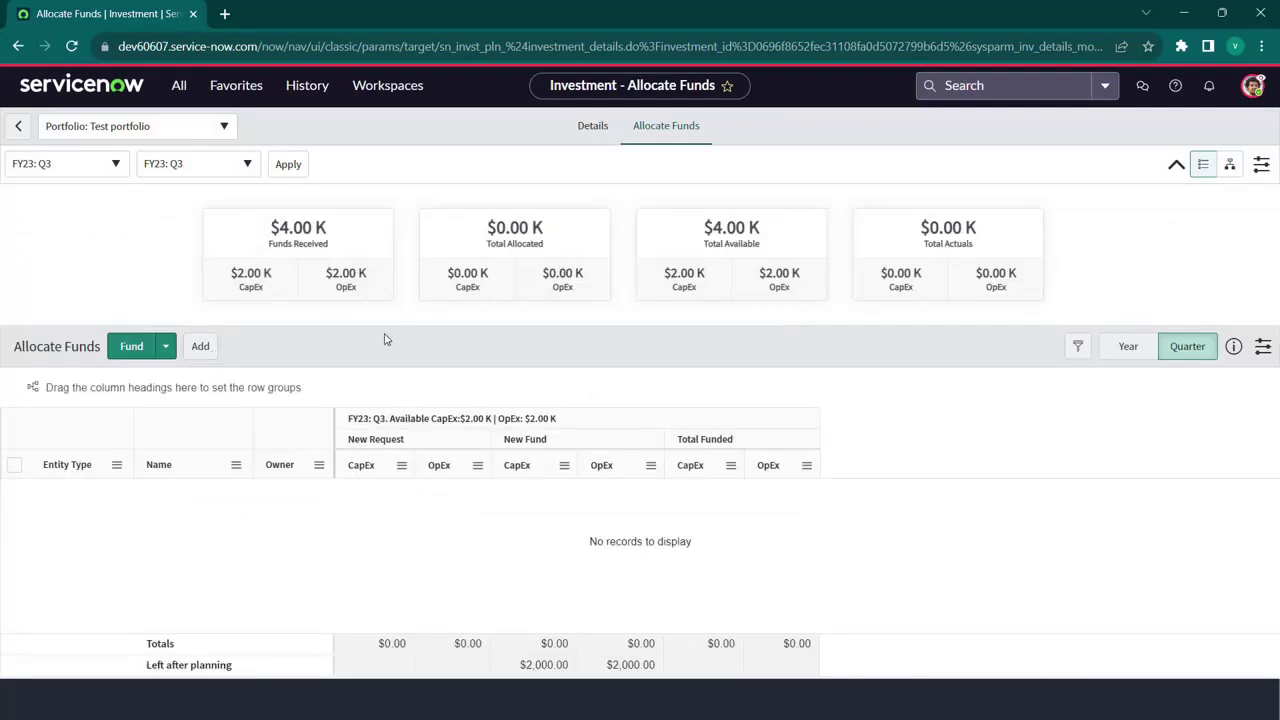
{"action": "left_click", "coordinate": [206, 350]}
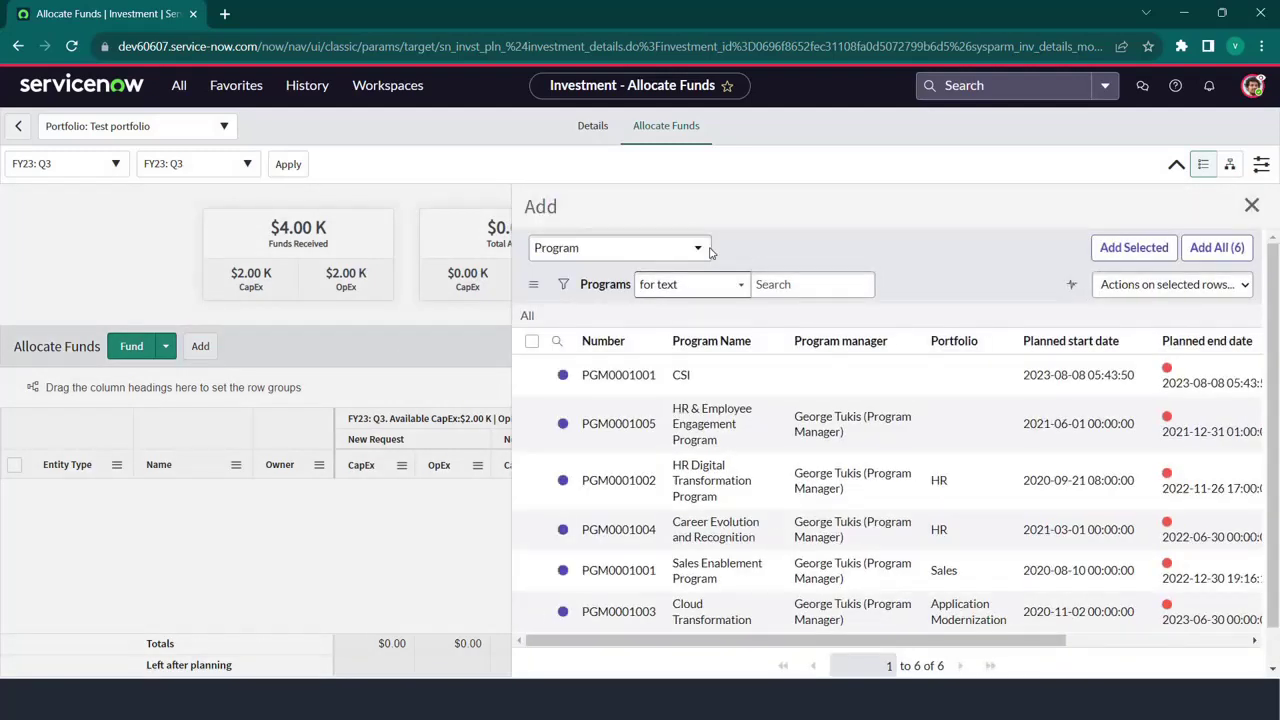
{"action": "left_click", "coordinate": [687, 252]}
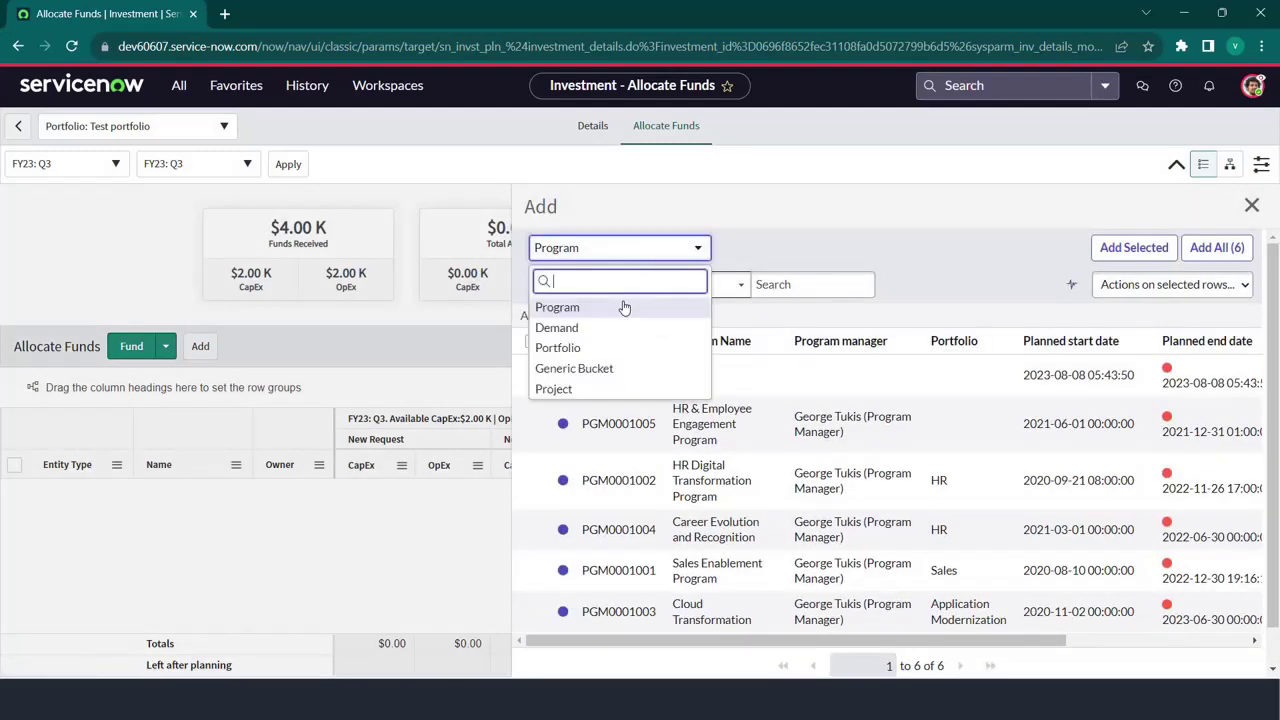
{"action": "left_click", "coordinate": [565, 390]}
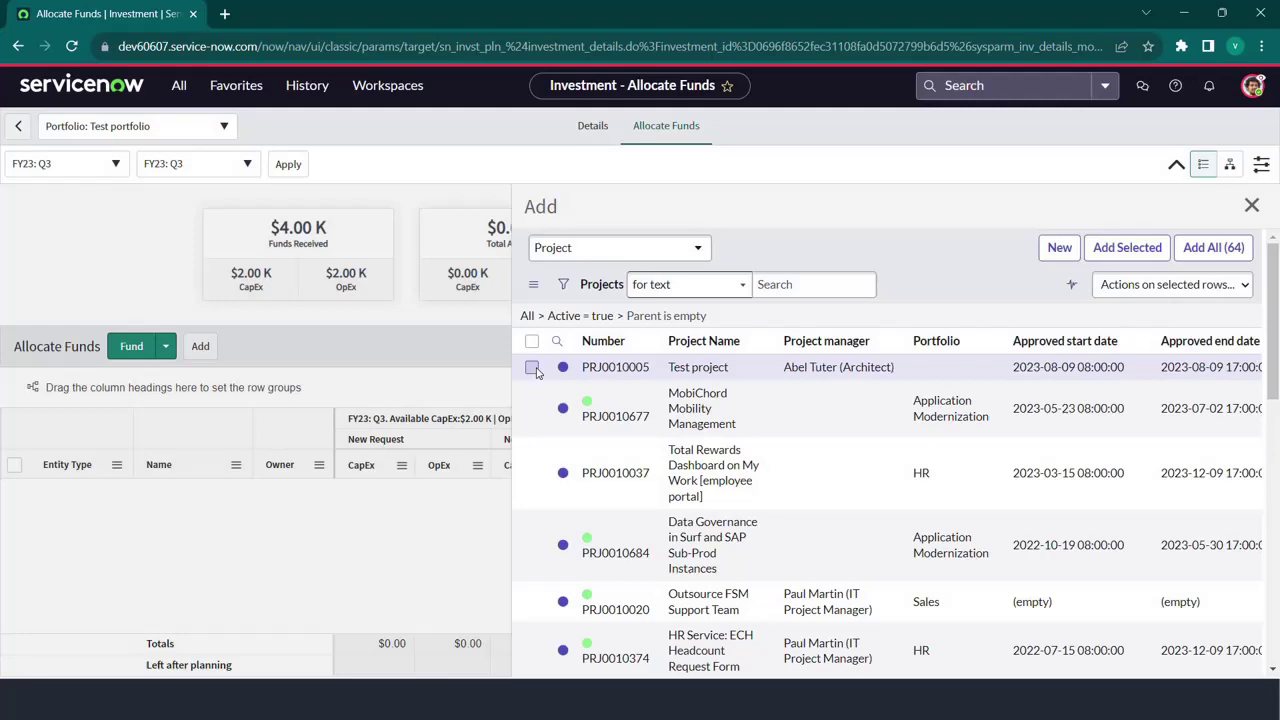
{"action": "left_click", "coordinate": [531, 367]}
{"action": "left_click", "coordinate": [1108, 256]}
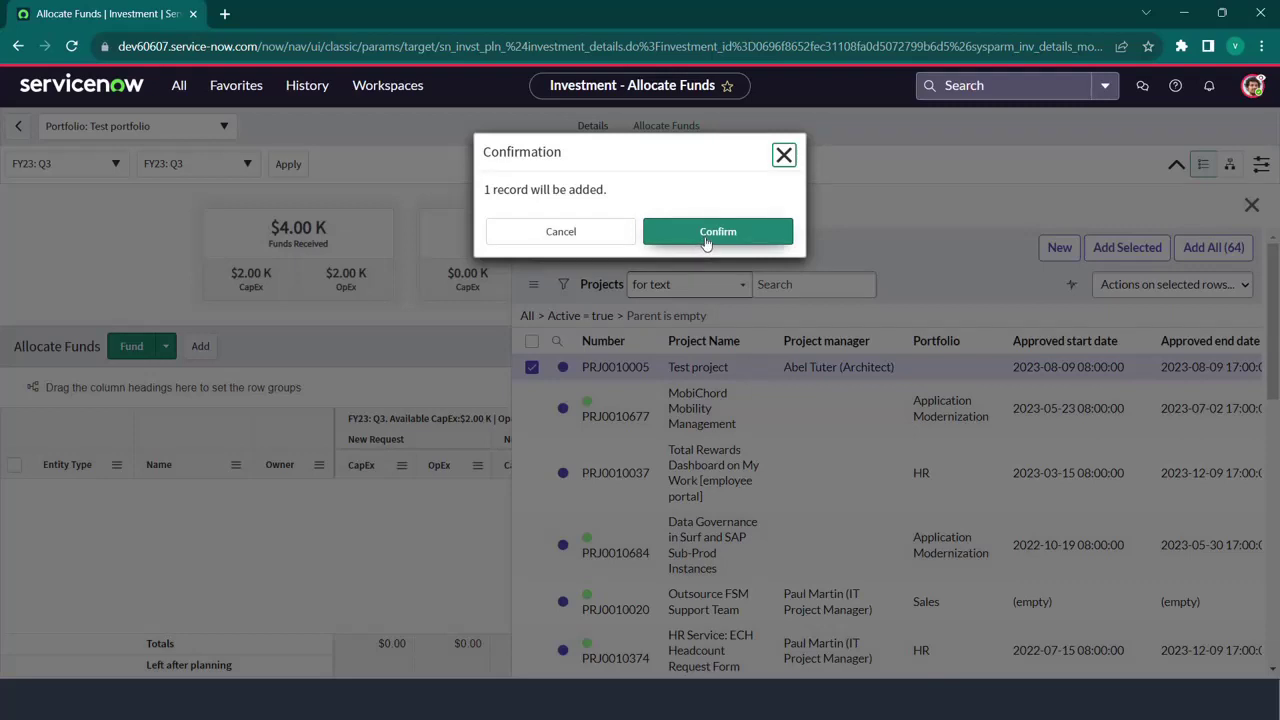
{"action": "left_click", "coordinate": [714, 234]}
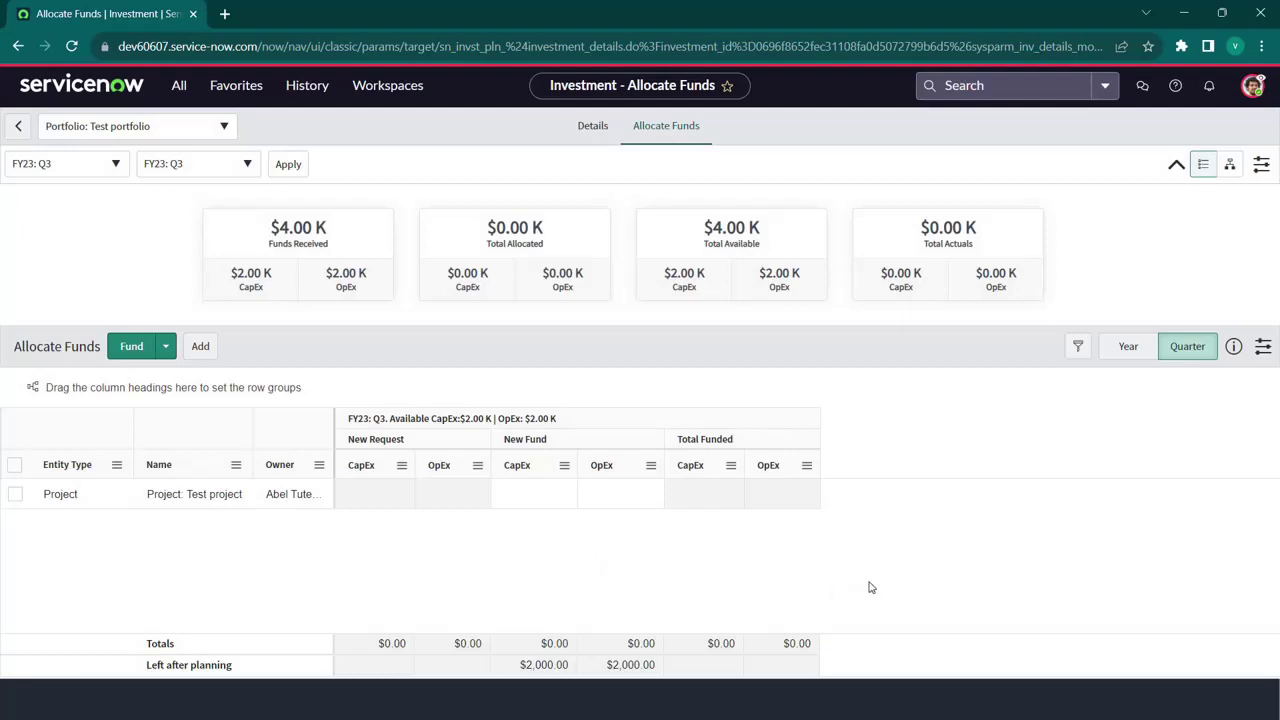
- Enter 1000 New Fund CapEx and 1000 OpEx for Test project and fund it for FY23: Q3
{"action": "left_click", "coordinate": [562, 502]}
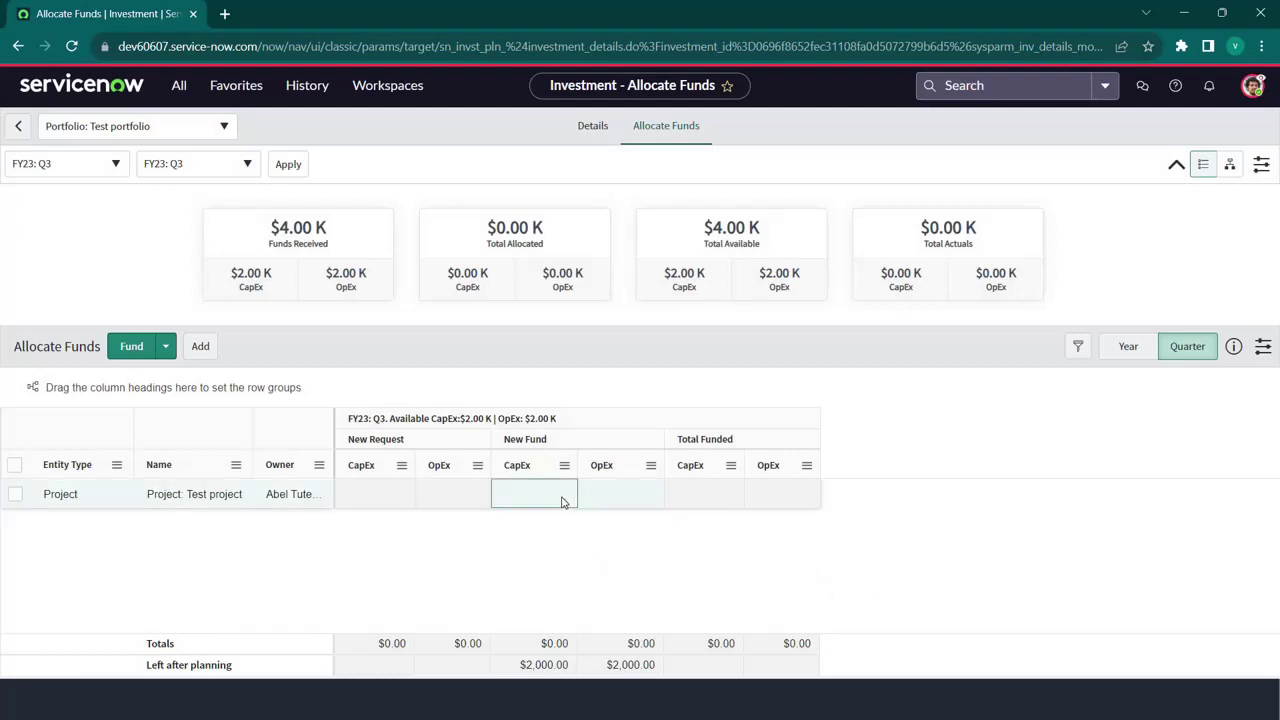
{"action": "left_click", "coordinate": [559, 499]}
{"action": "type", "text": "1000"}
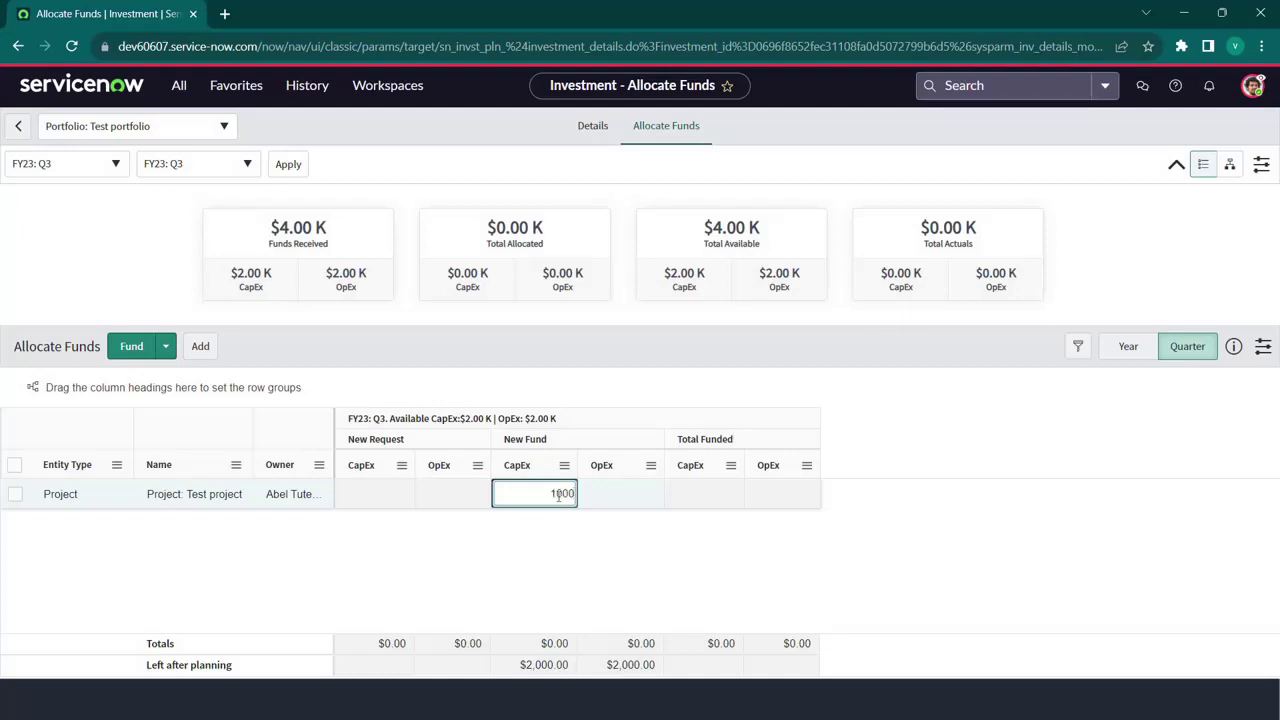
{"action": "left_click", "coordinate": [616, 500]}
{"action": "left_click", "coordinate": [616, 500]}
{"action": "type", "text": "1000"}
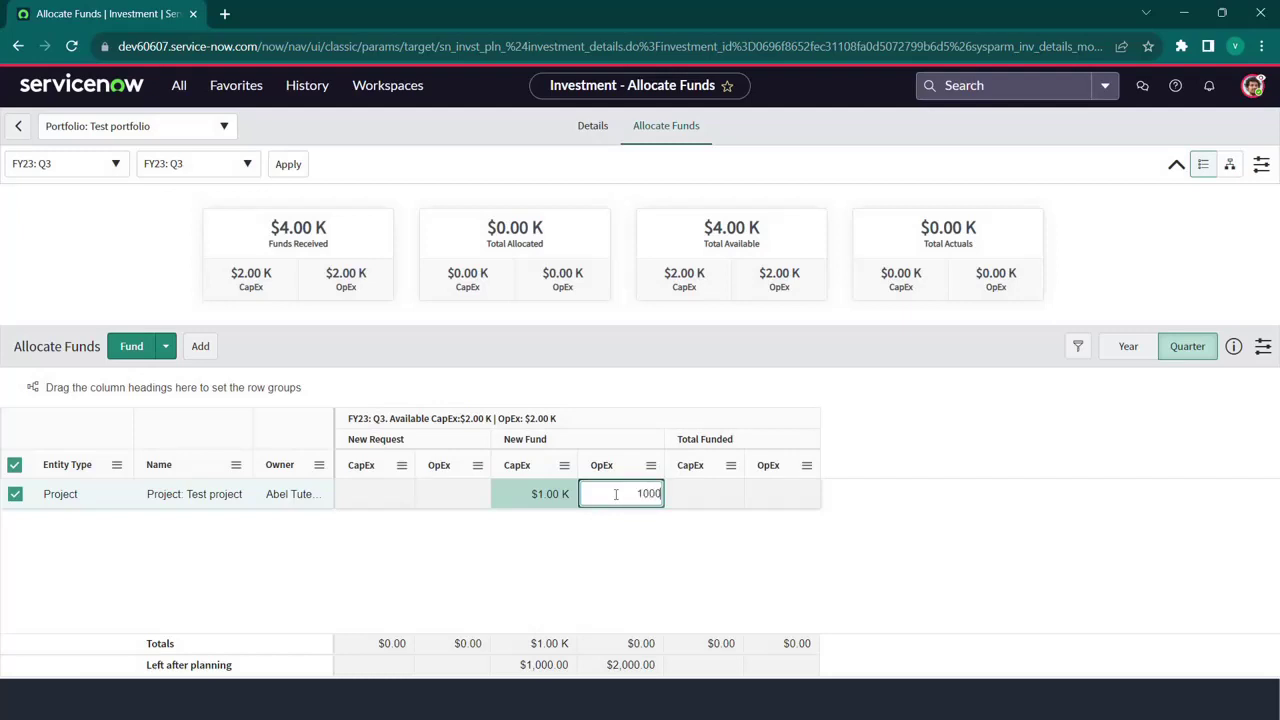
{"action": "left_click", "coordinate": [698, 492]}
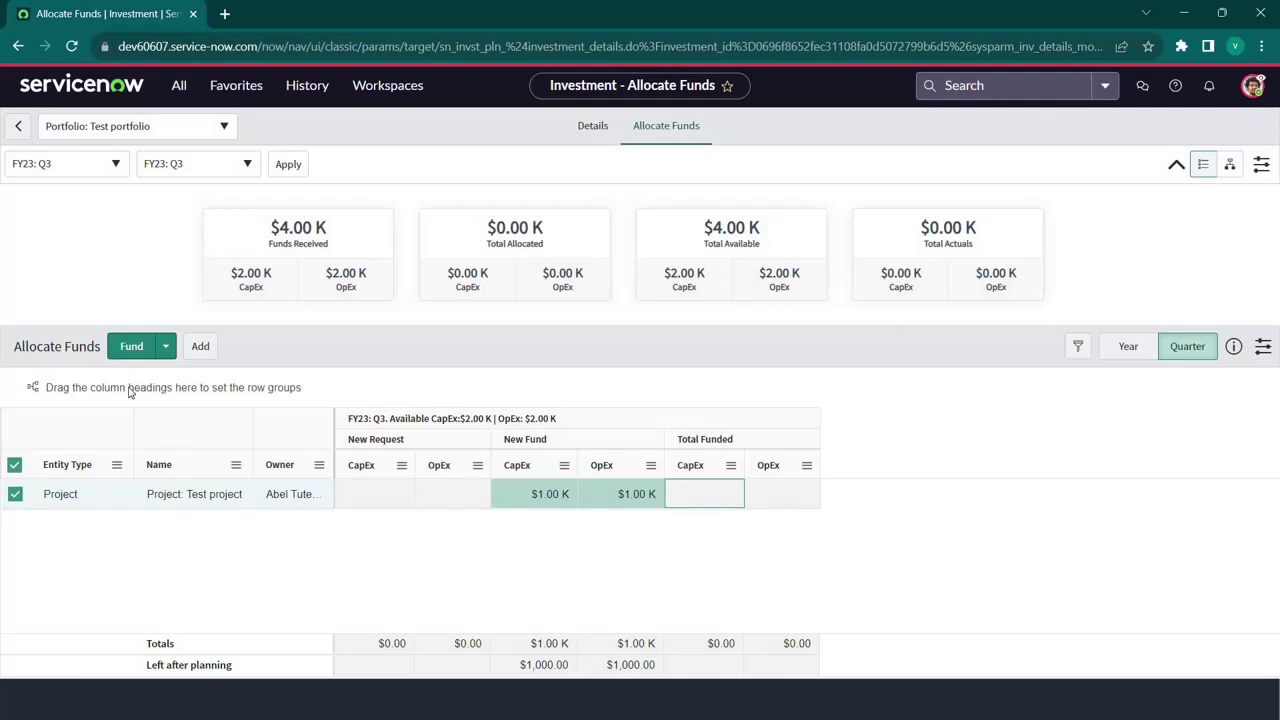
{"action": "left_click", "coordinate": [130, 350]}
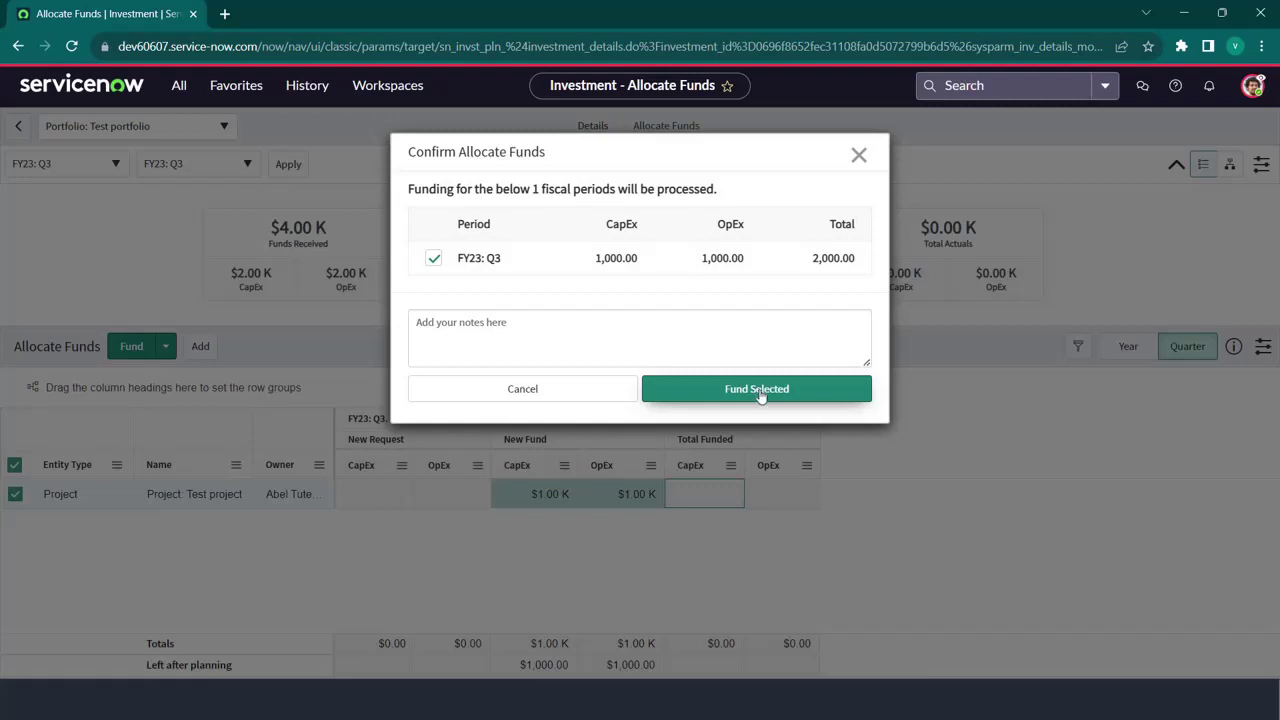
{"action": "left_click", "coordinate": [760, 392]}
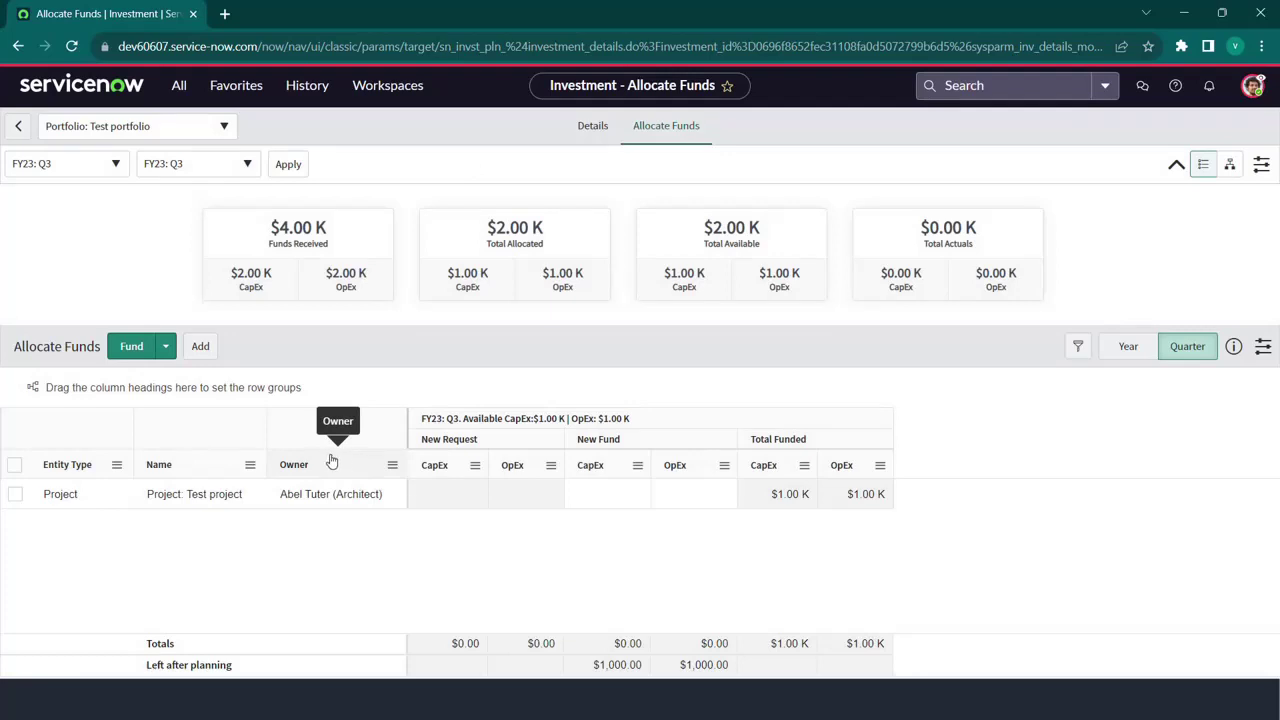
- Find Test project in Projects > All and view its FY23 budget of 1,000 capital and 1,000 operating
{"action": "left_click", "coordinate": [179, 86]}
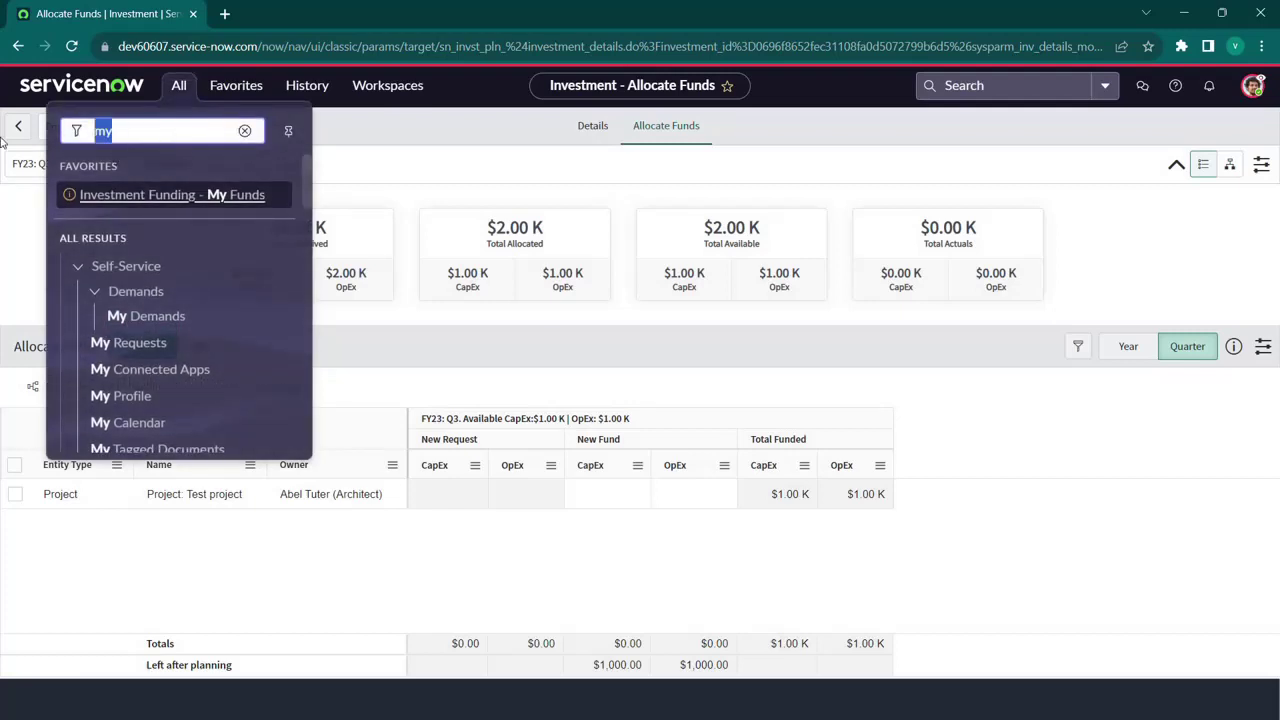
{"action": "type", "text": "projects"}
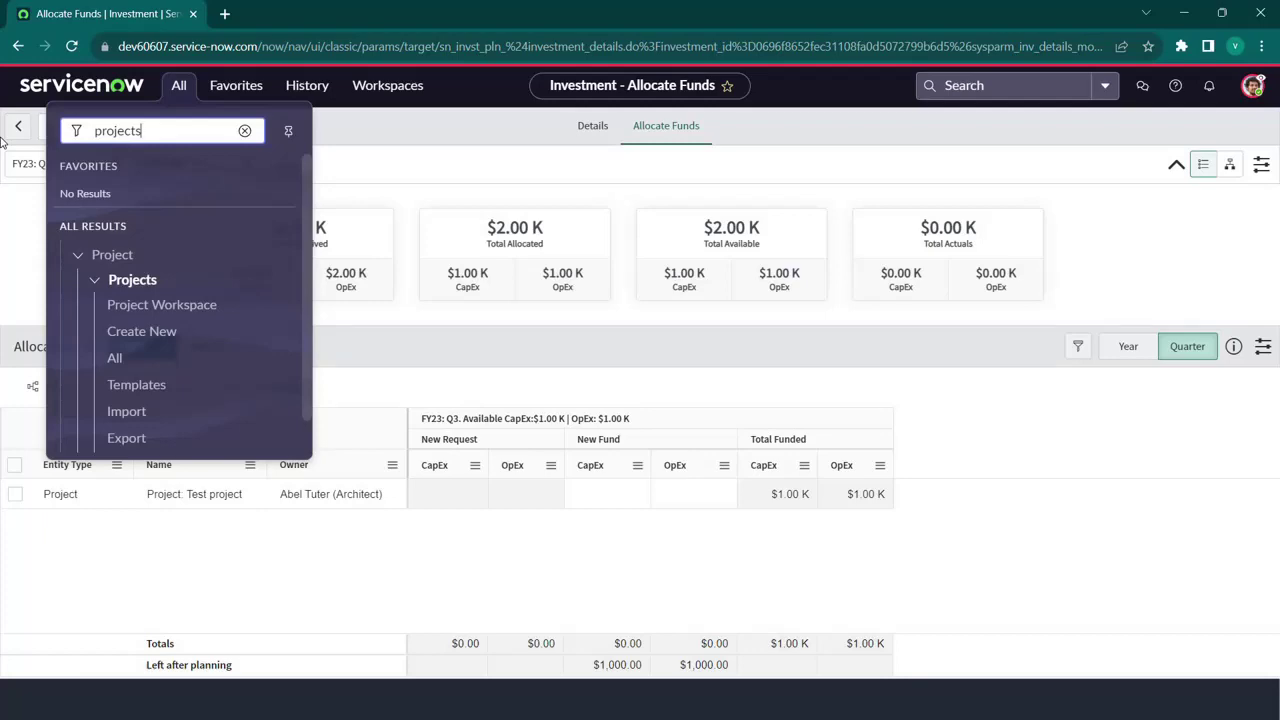
{"action": "left_click", "coordinate": [115, 358]}
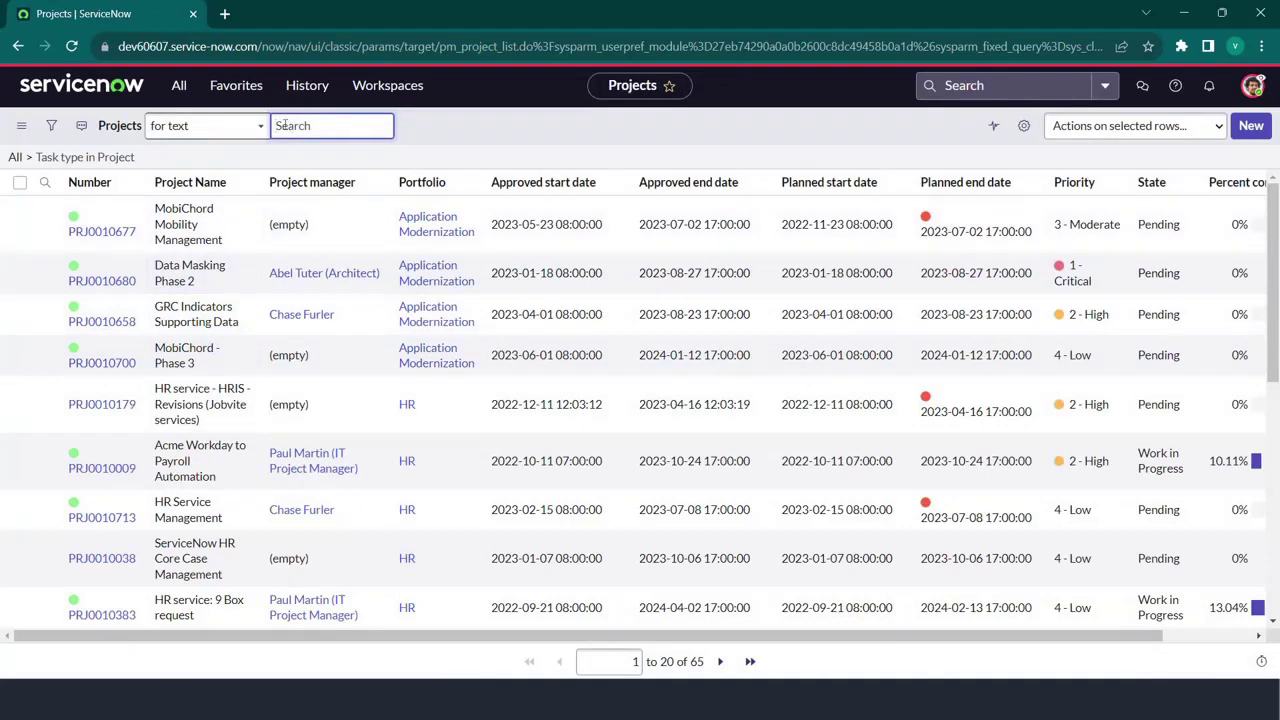
{"action": "type", "text": "Test project"}
{"action": "key", "text": "Return"}
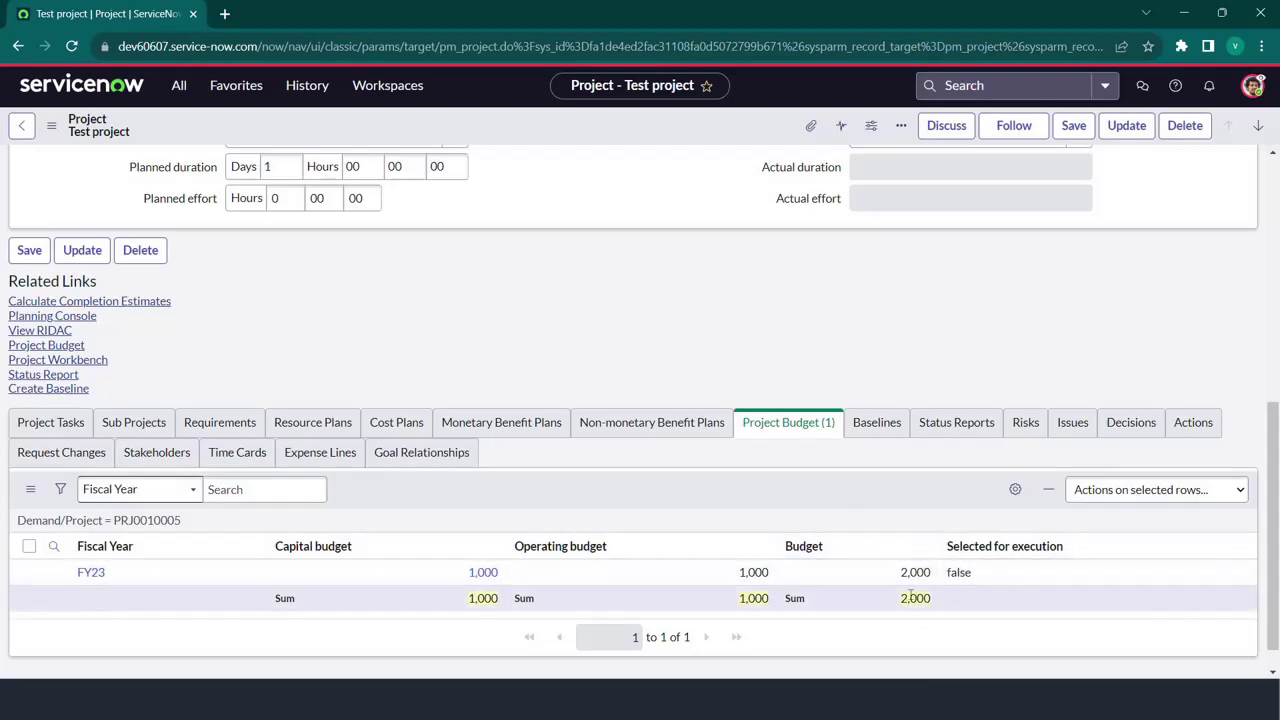
{"action": "scroll", "coordinate": [912, 596], "scroll_direction": "down", "scroll_amount": 1}
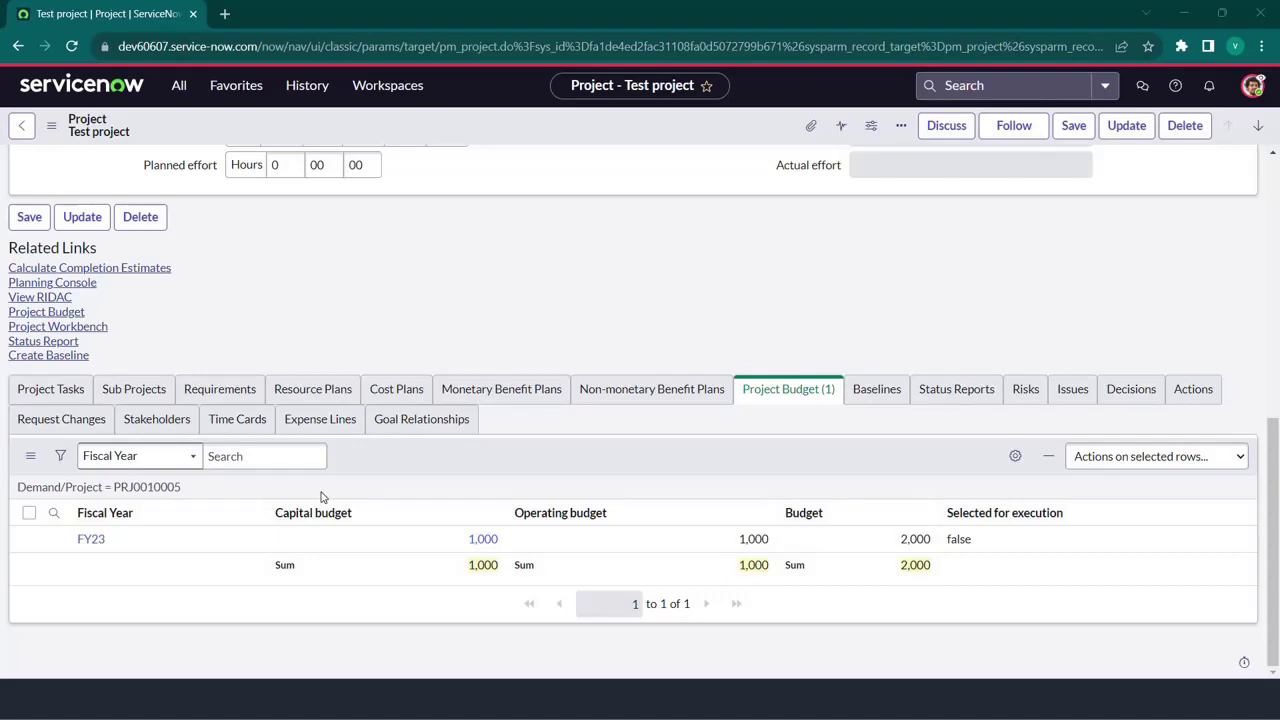
- Open the Test project investment from My Funds on its View/Request Funds tab
{"action": "left_click", "coordinate": [178, 86]}
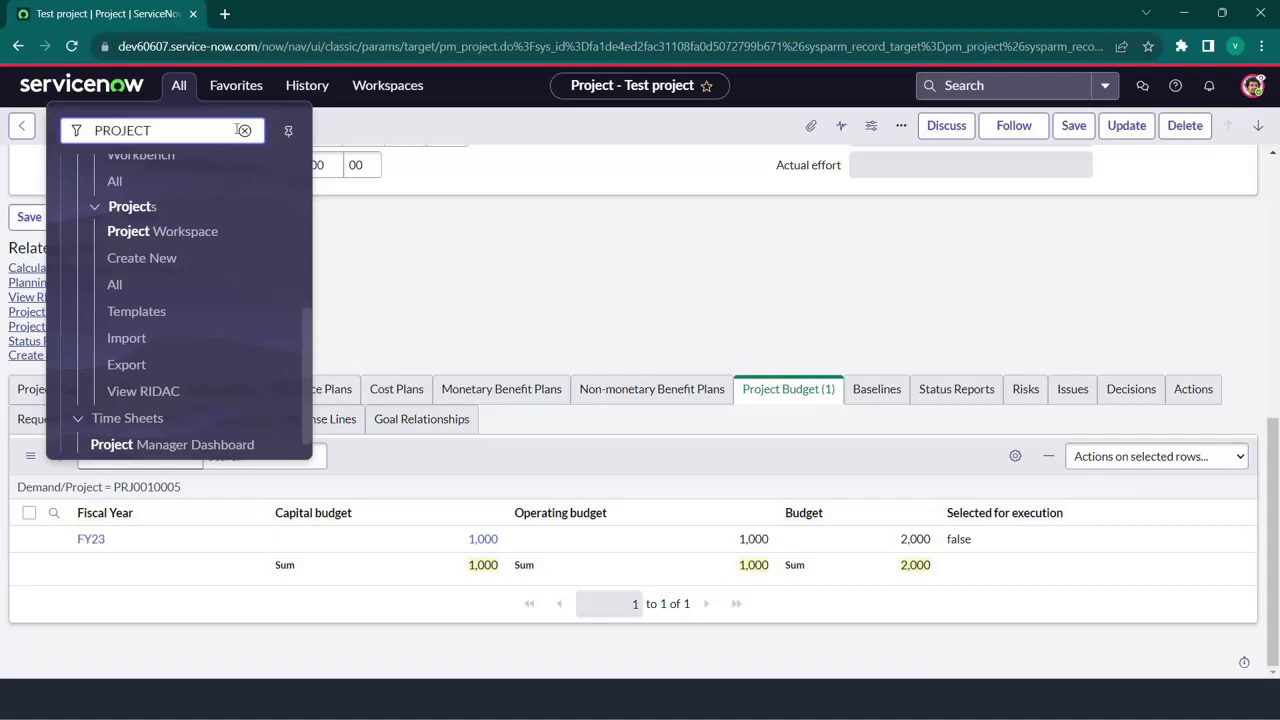
{"action": "left_click", "coordinate": [244, 131]}
{"action": "type", "text": "i"}
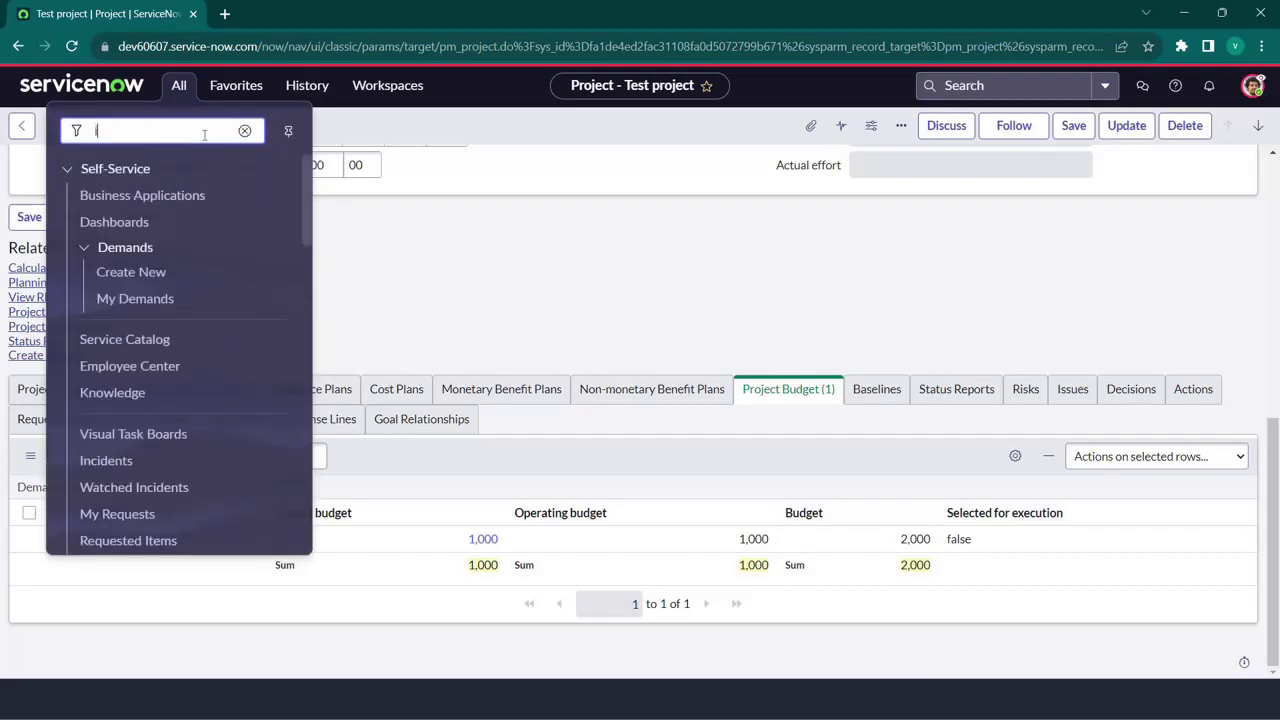
{"action": "type", "text": "nvest"}
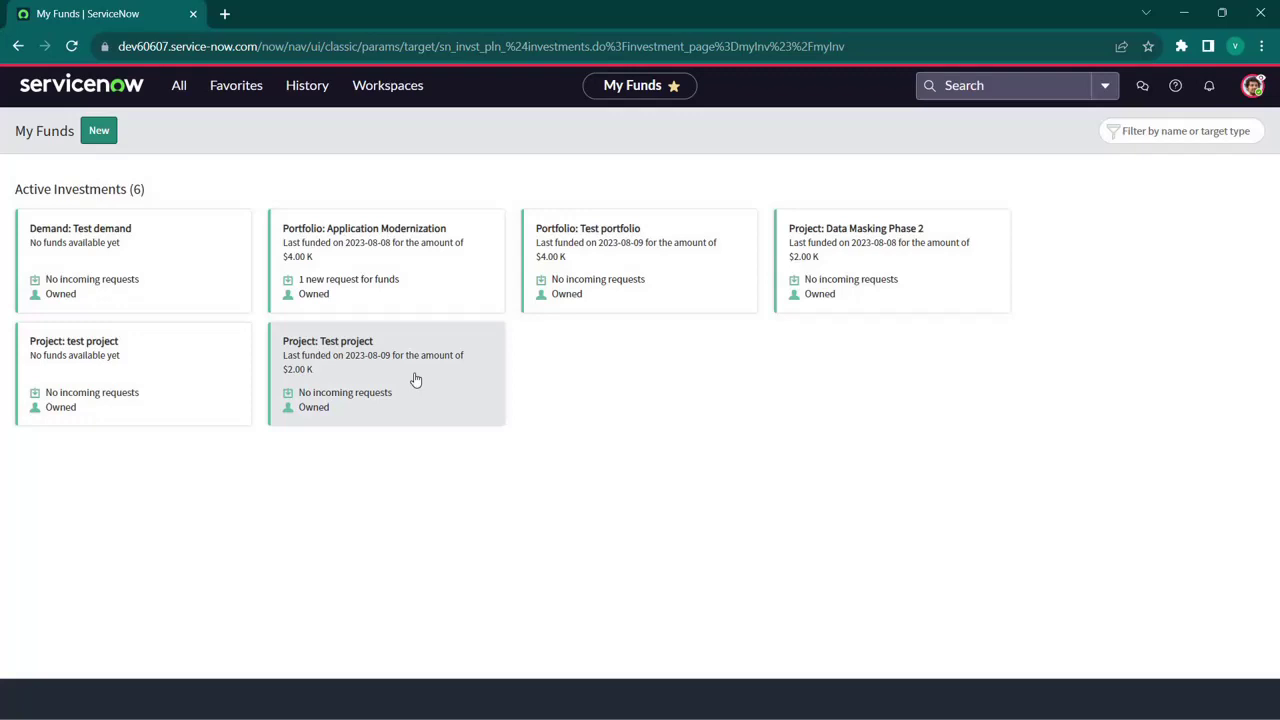
{"action": "left_click", "coordinate": [416, 379]}
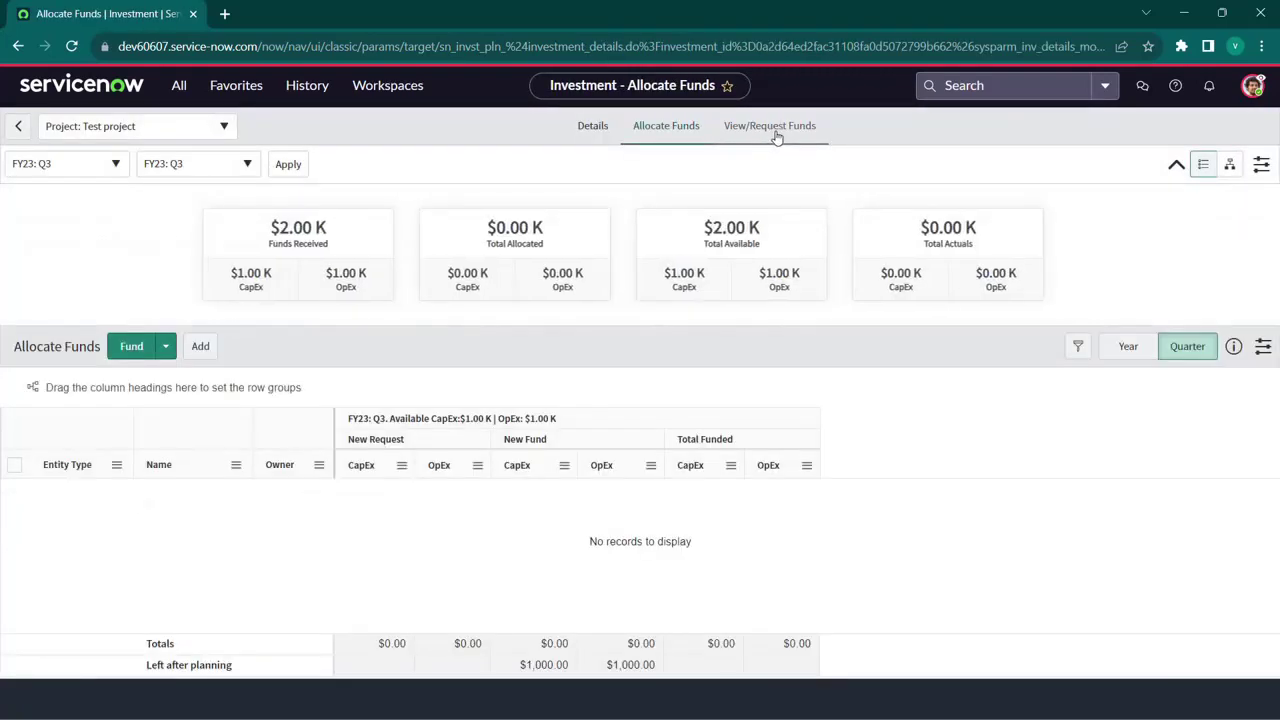
{"action": "left_click", "coordinate": [770, 126]}
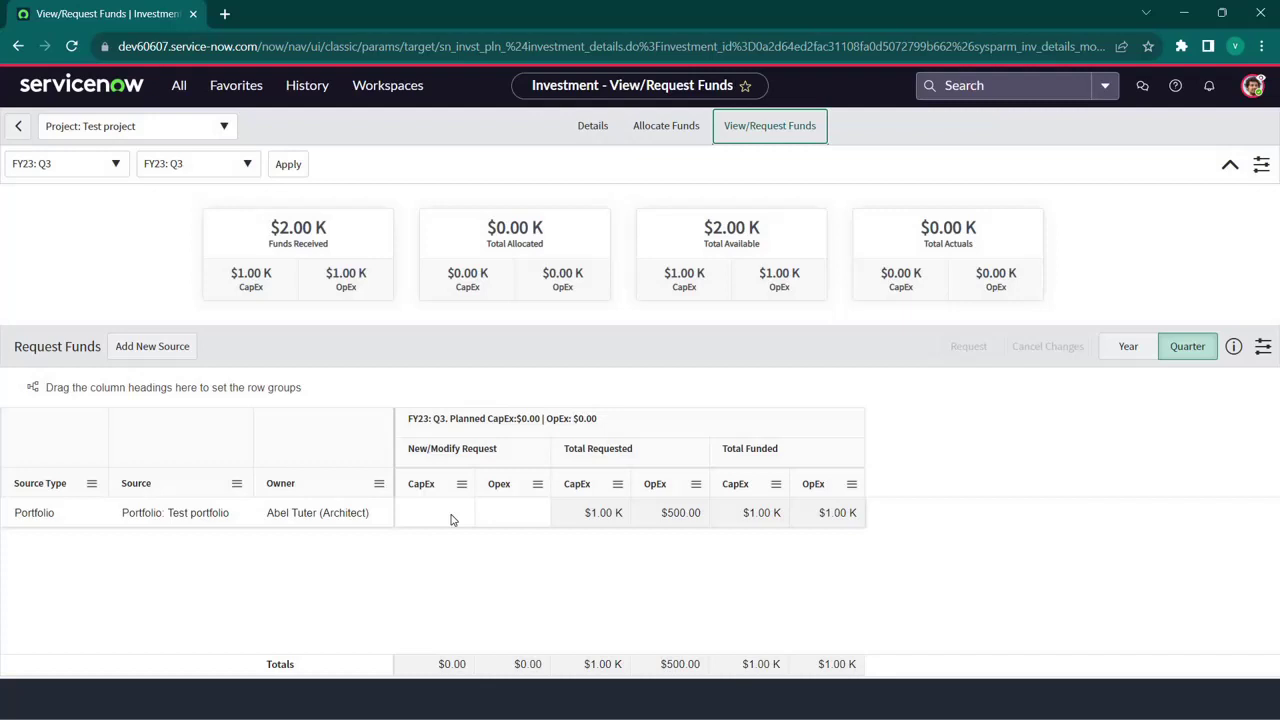
- Request 500 CapEx and 500 OpEx from Test portfolio for FY23: Q3 and inspect the request cell
{"action": "left_click", "coordinate": [451, 516]}
{"action": "type", "text": "500"}
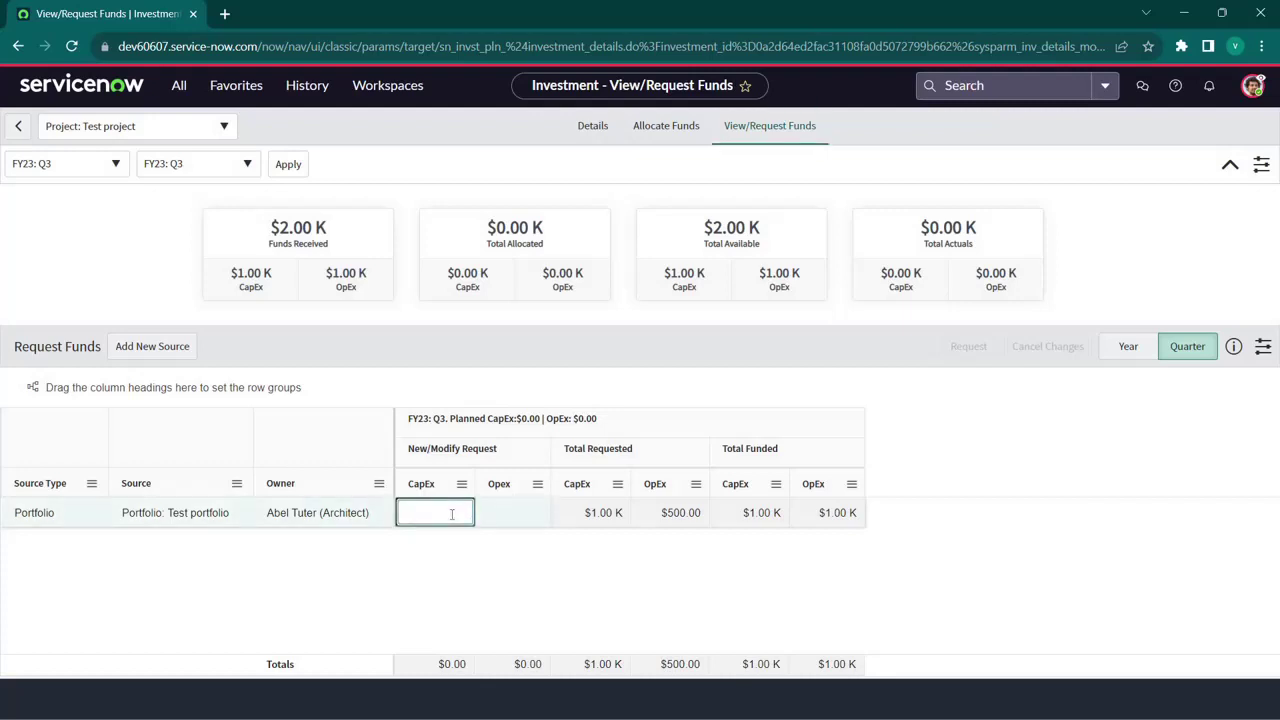
{"action": "left_click", "coordinate": [518, 526]}
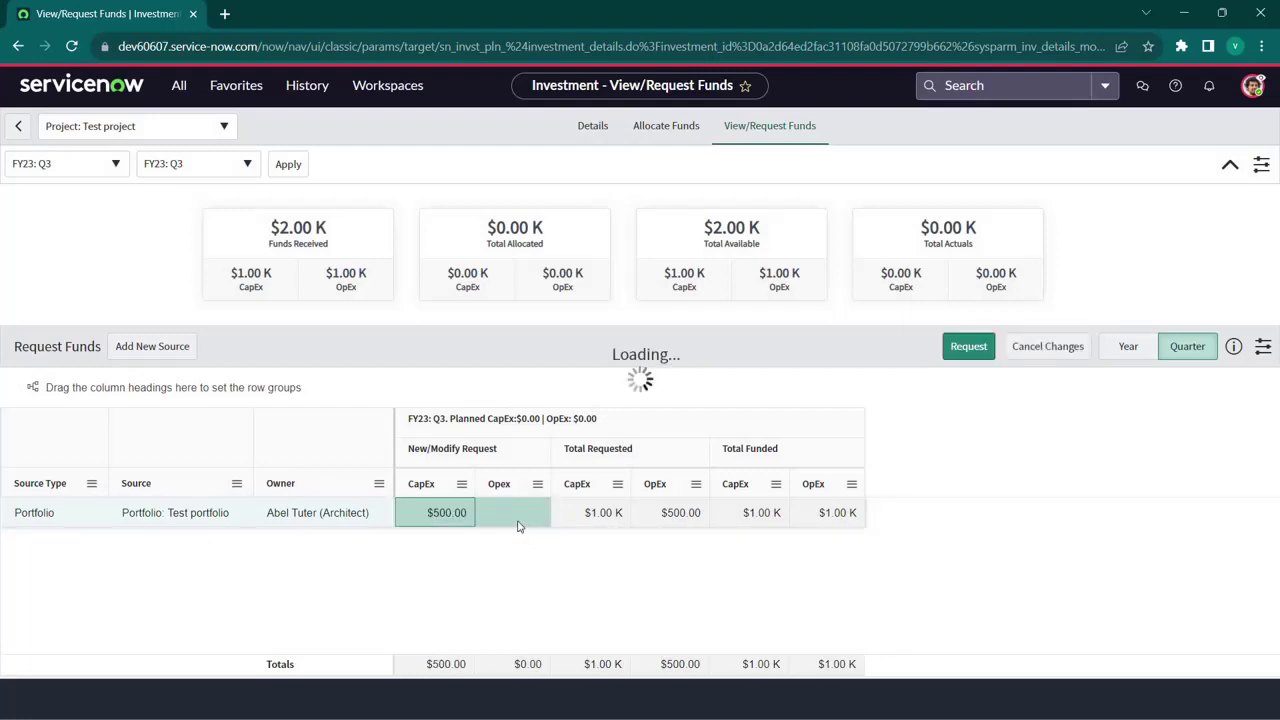
{"action": "left_click", "coordinate": [518, 520]}
{"action": "type", "text": "500"}
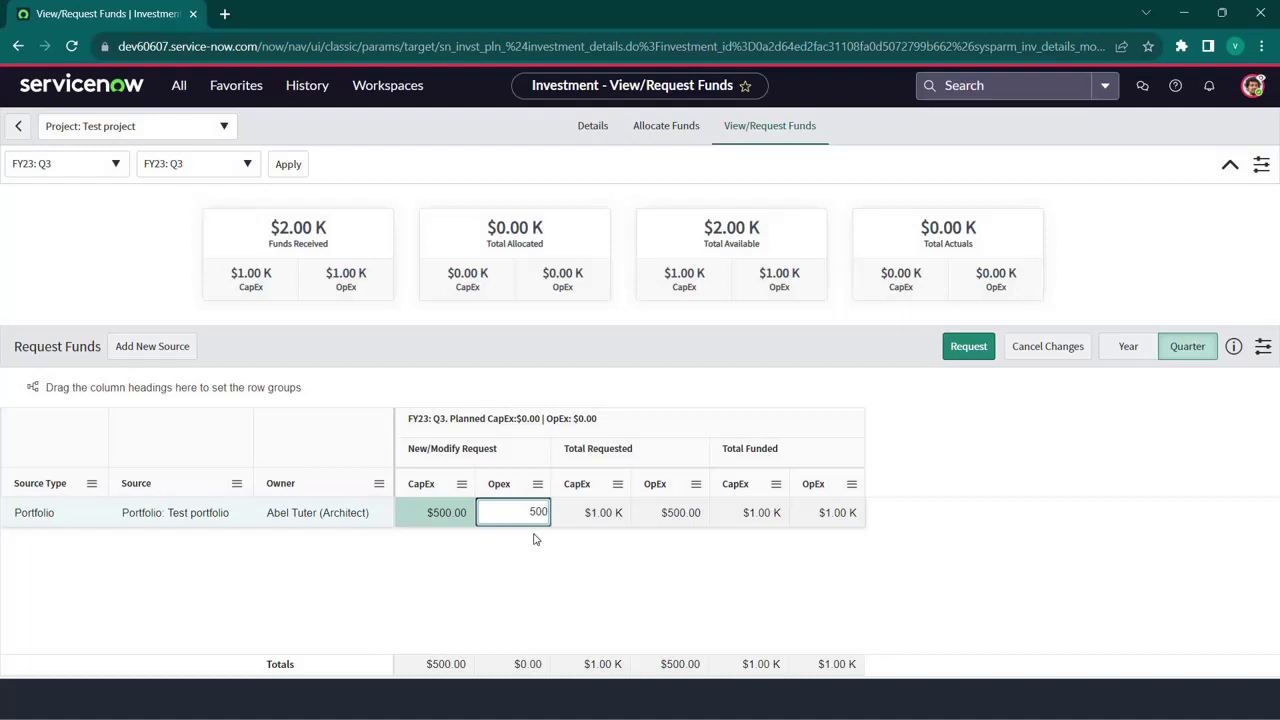
{"action": "left_click", "coordinate": [578, 518]}
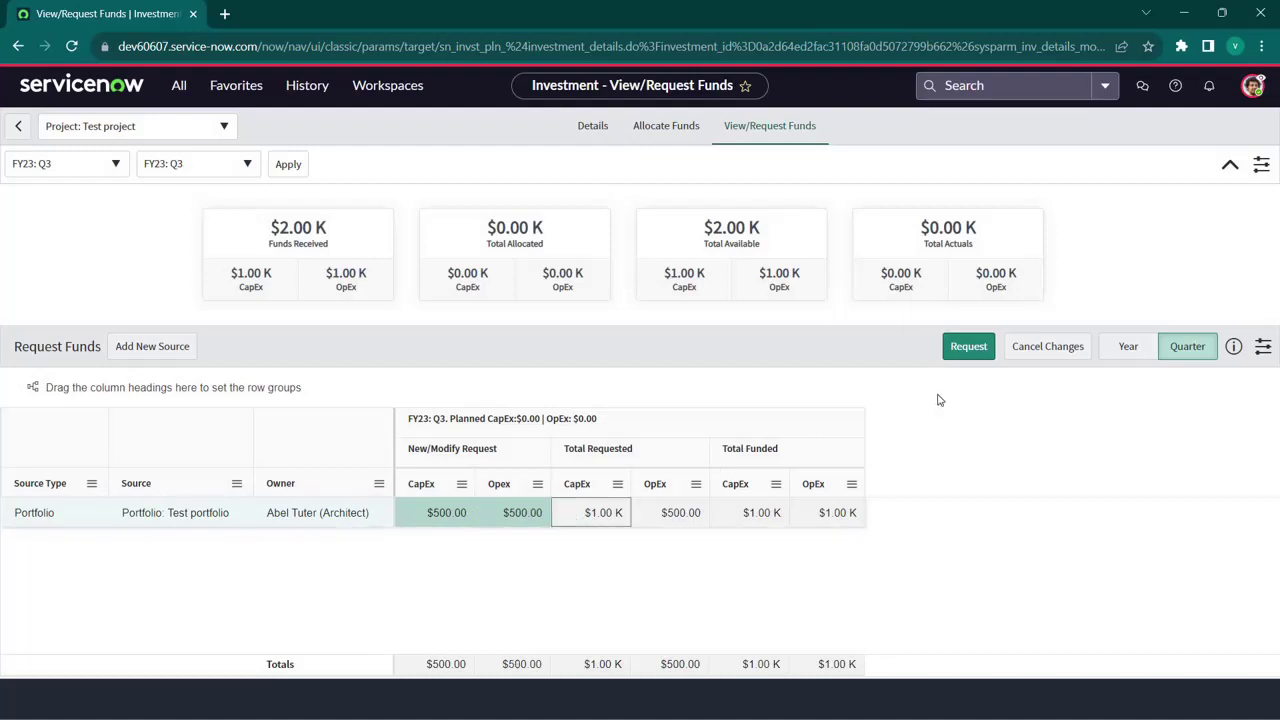
{"action": "left_click", "coordinate": [969, 347]}
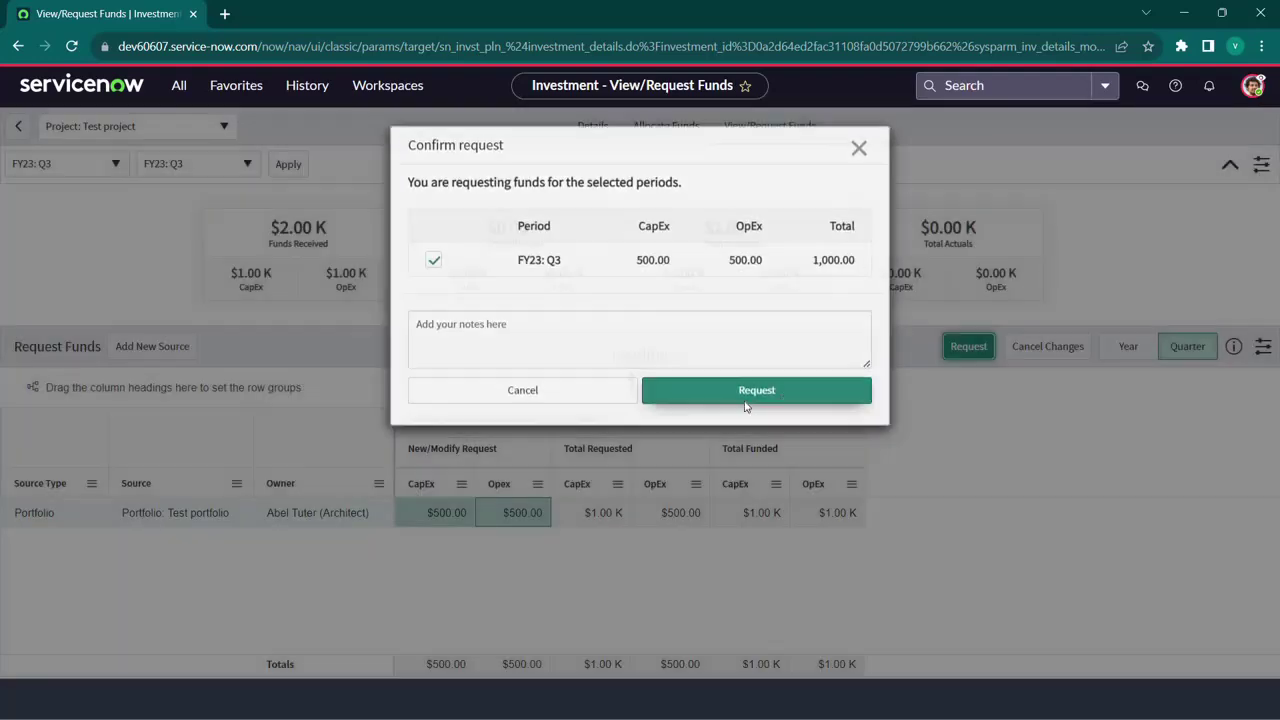
{"action": "left_click", "coordinate": [748, 404]}
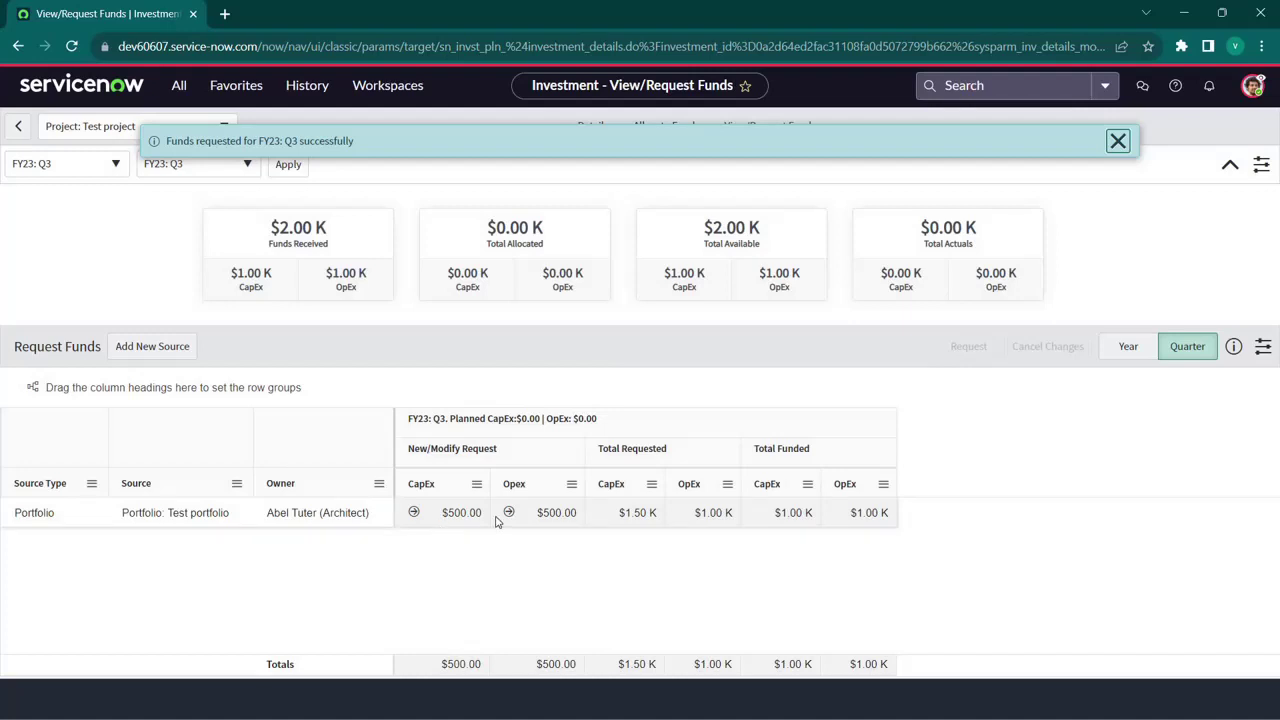
{"action": "right_click", "coordinate": [463, 516]}
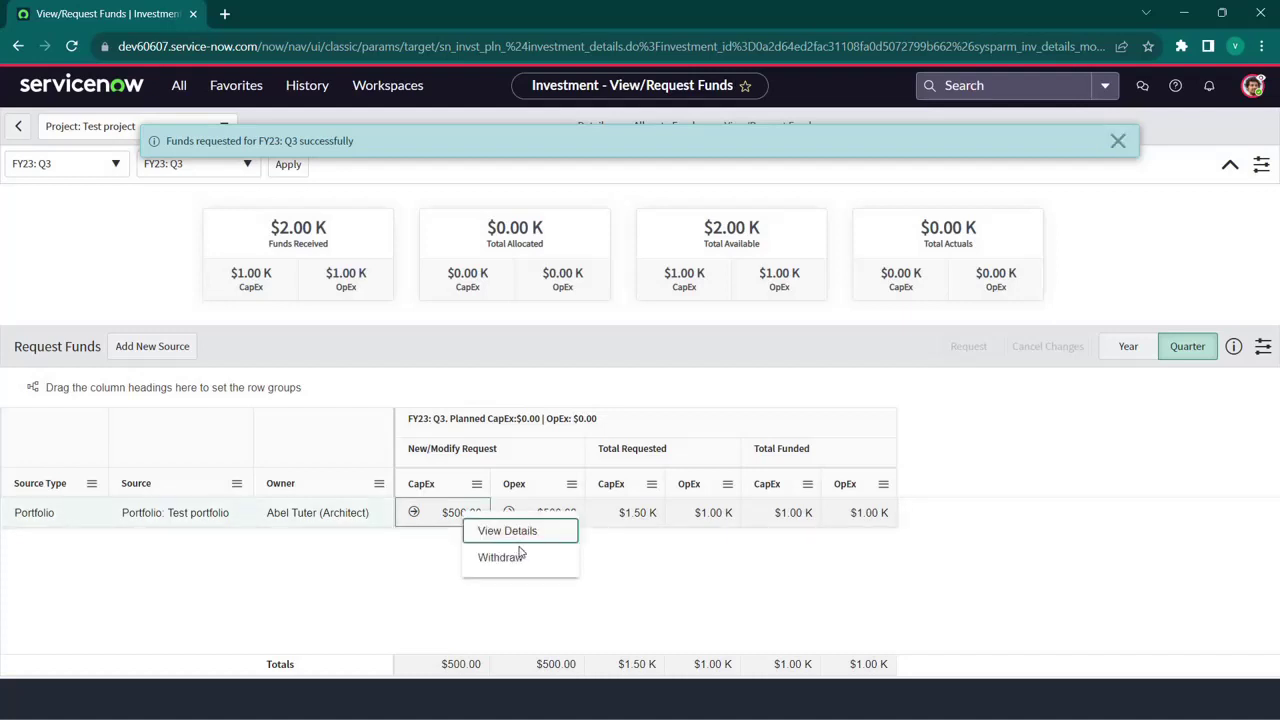
- Switch to Test portfolio, select the Project row's pending request, and switch to tree view
{"action": "left_click", "coordinate": [226, 130]}
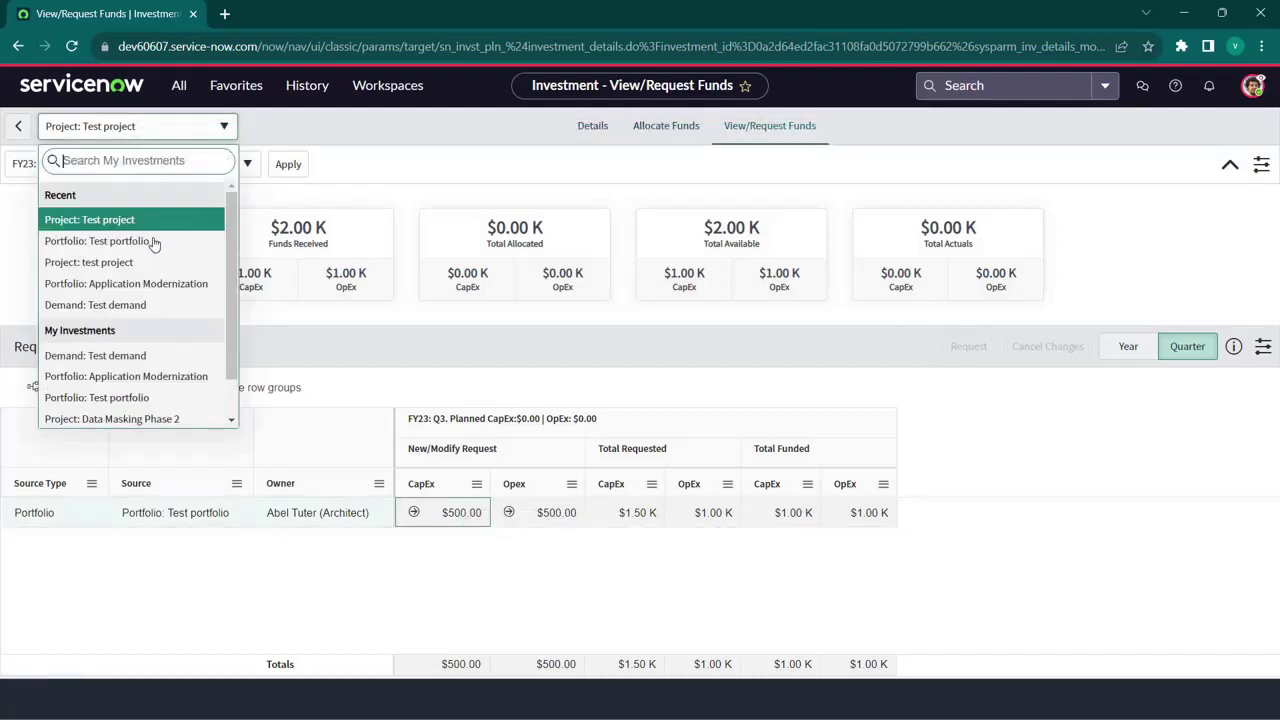
{"action": "left_click", "coordinate": [148, 245]}
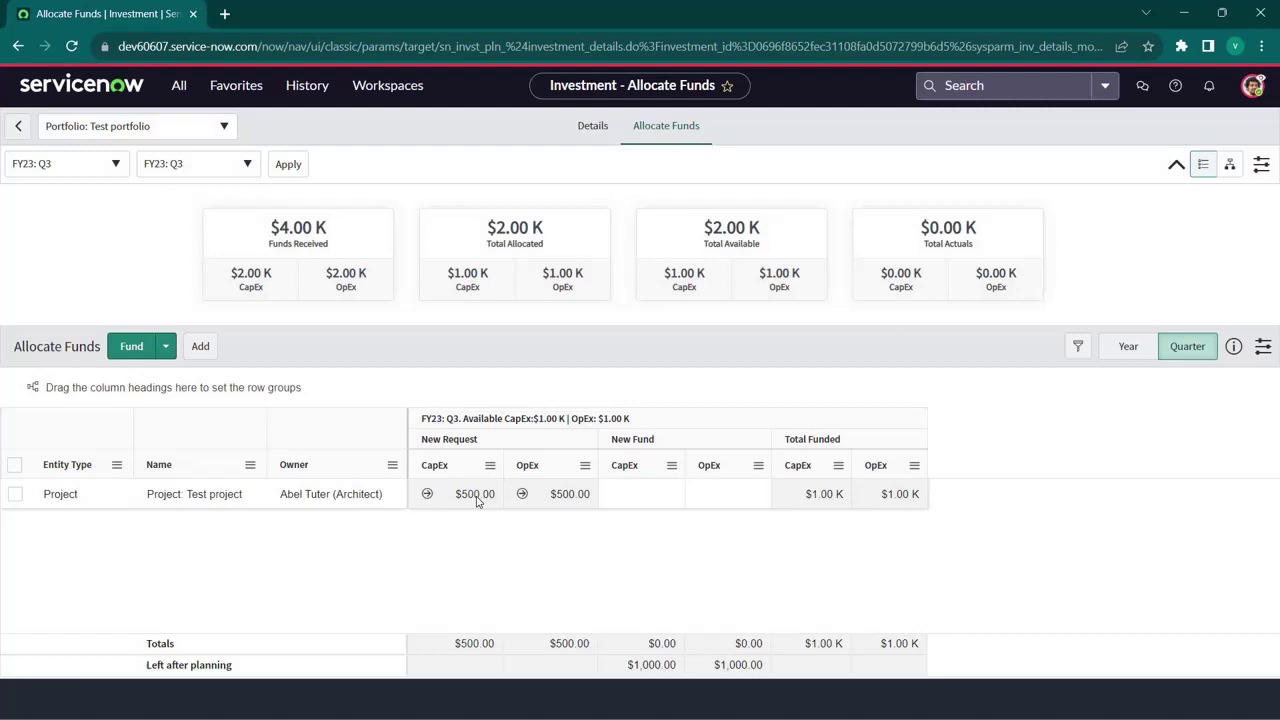
{"action": "left_click", "coordinate": [14, 464]}
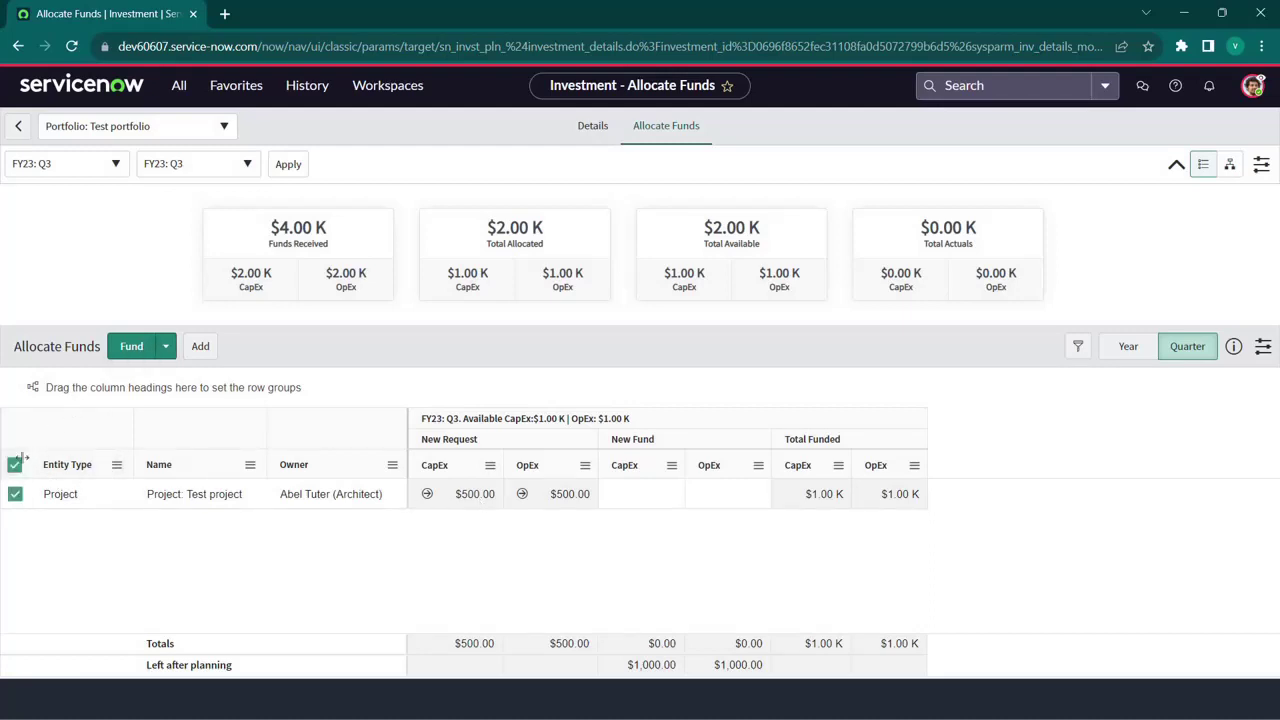
{"action": "right_click", "coordinate": [460, 500]}
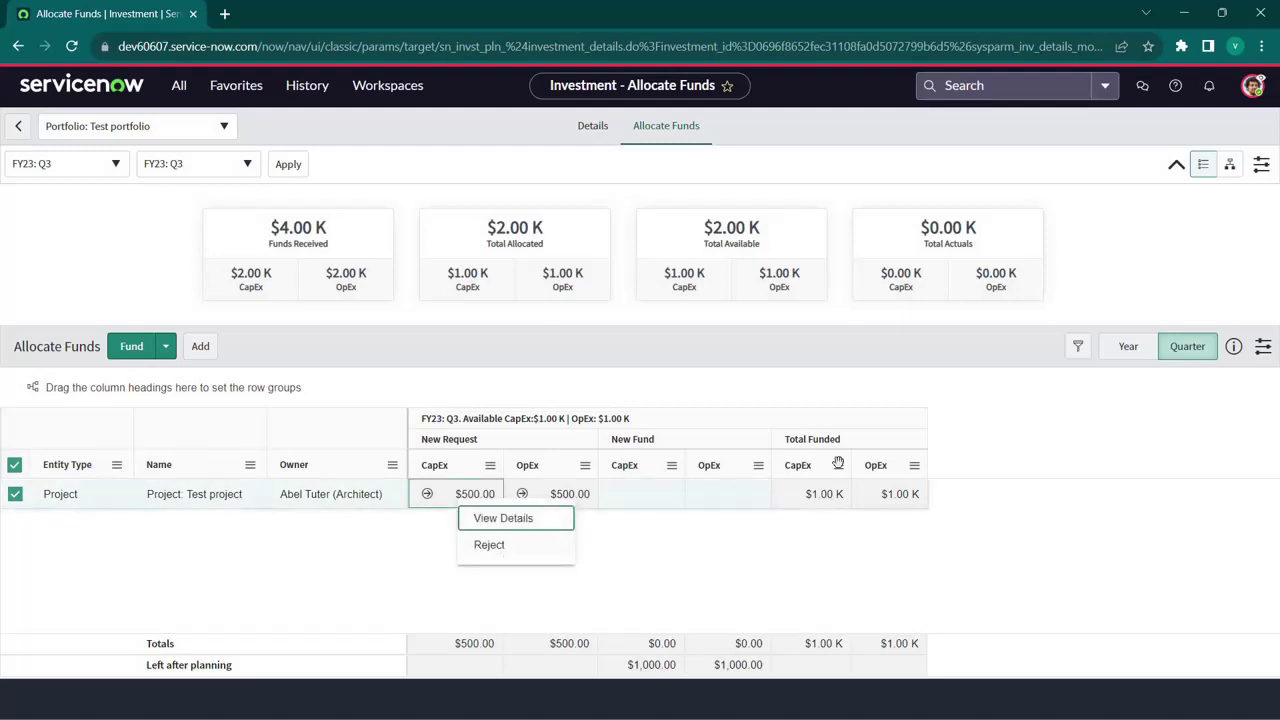
{"action": "left_click", "coordinate": [1232, 170]}
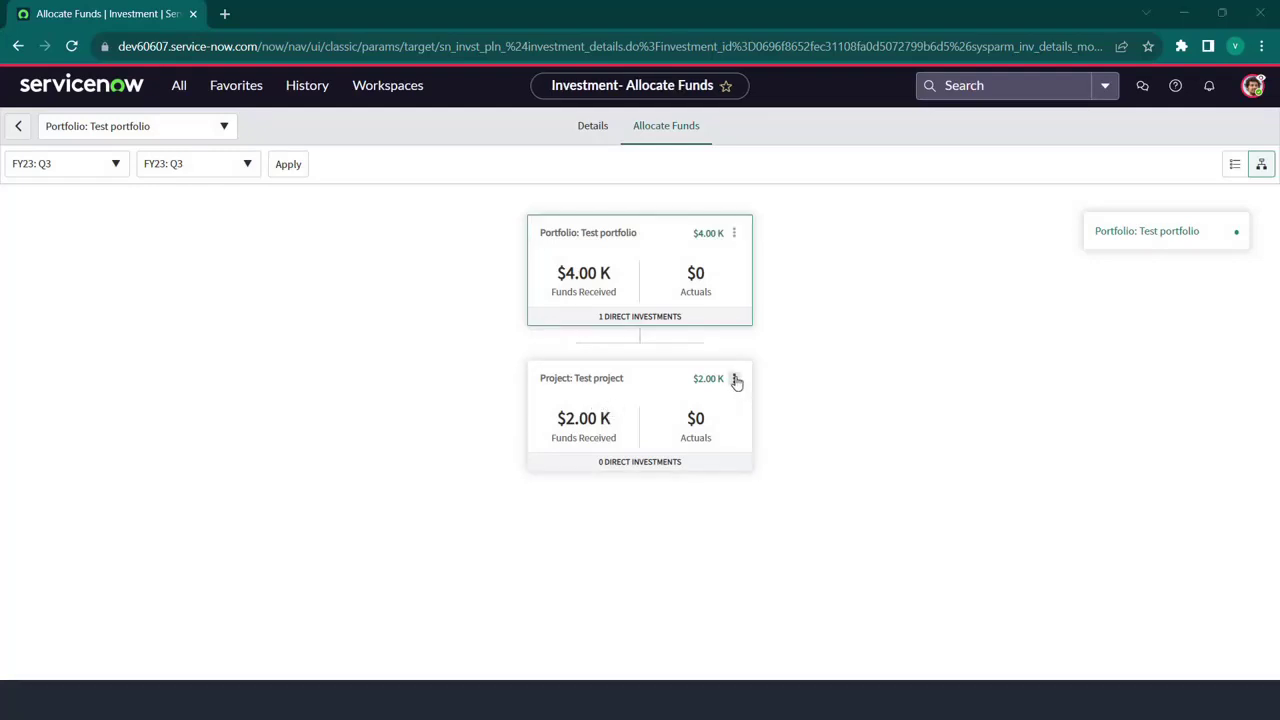
- Open Test project's investment via View Investment and add Test demand as a Demand-type recipient
{"action": "left_click", "coordinate": [738, 380]}
{"action": "left_click", "coordinate": [775, 396]}
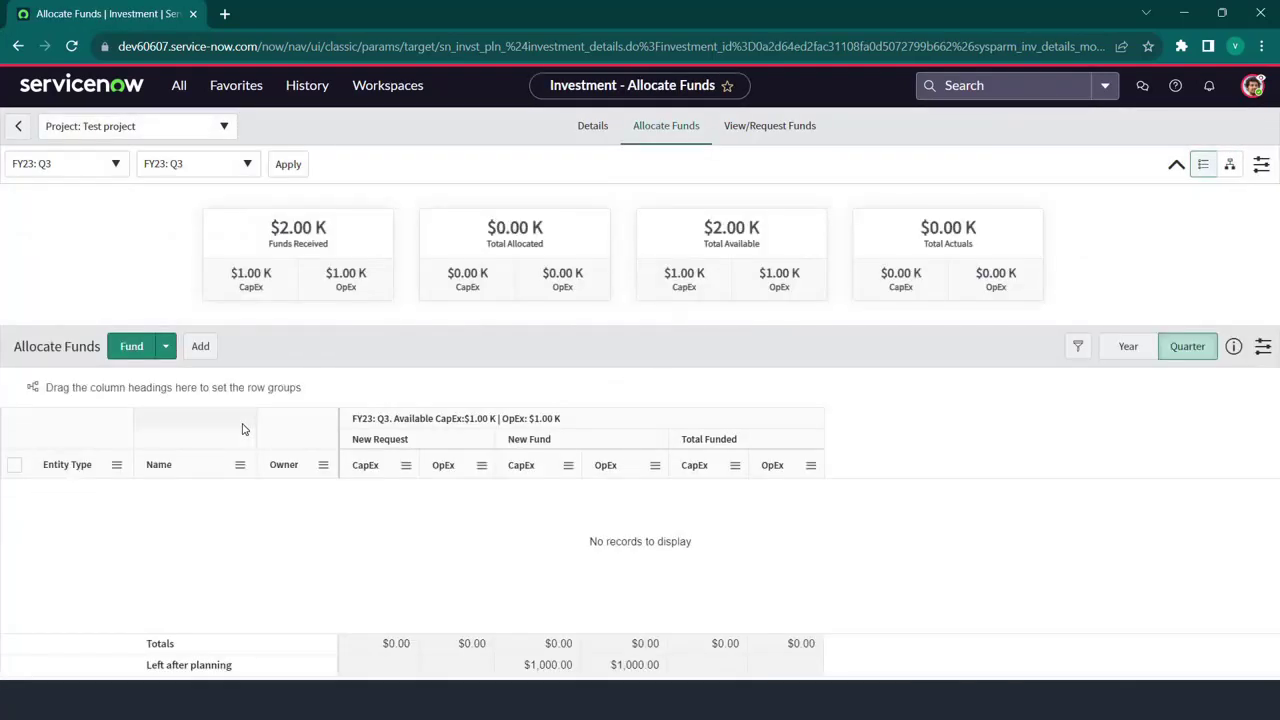
{"action": "left_click", "coordinate": [204, 355]}
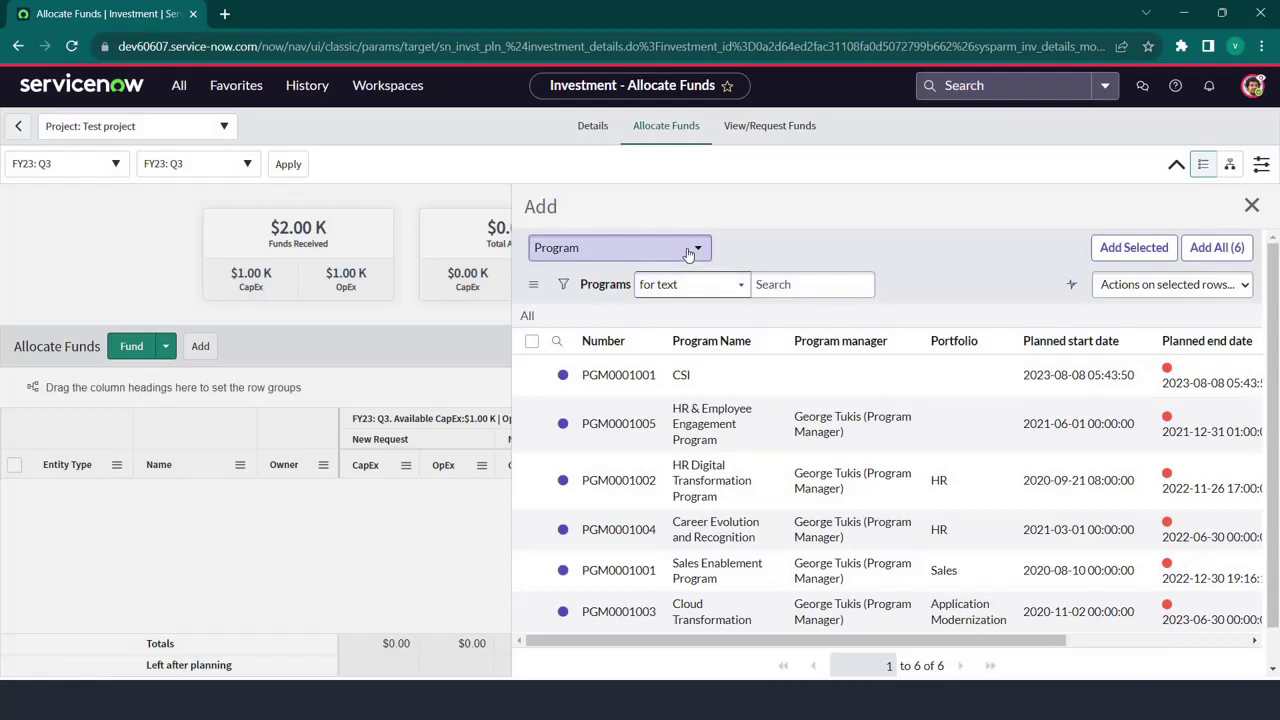
{"action": "left_click", "coordinate": [688, 252]}
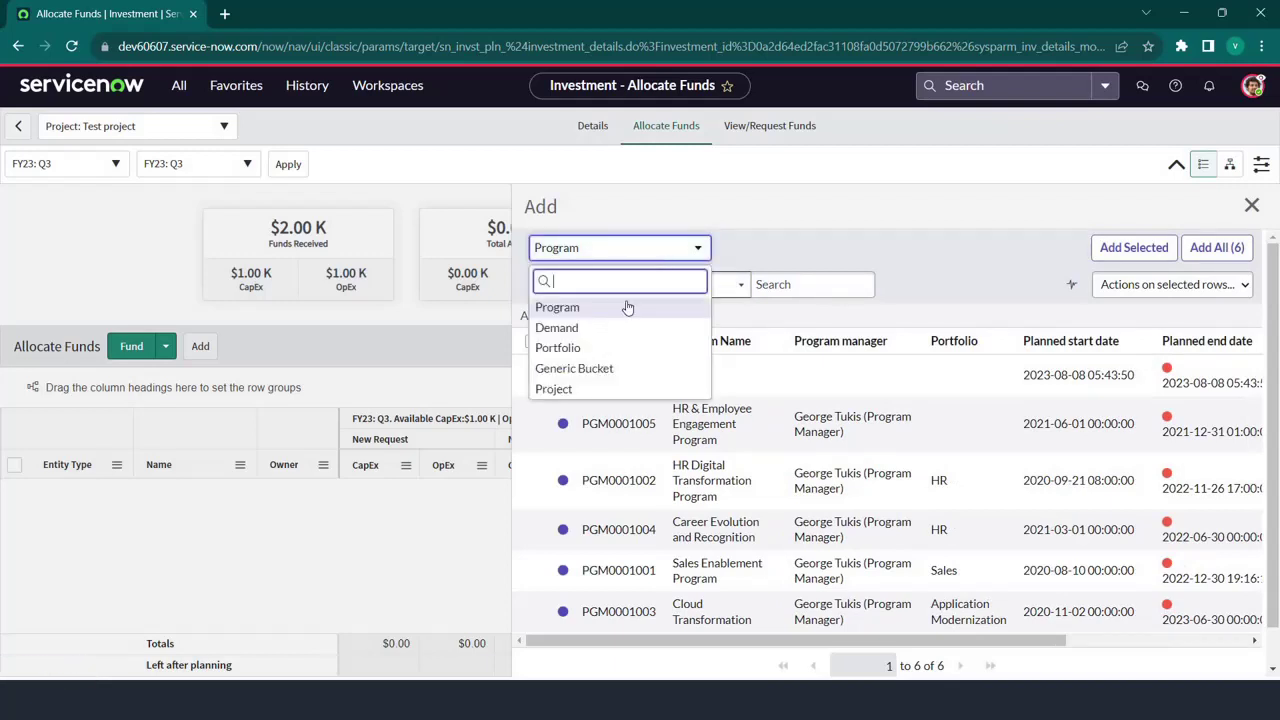
{"action": "left_click", "coordinate": [576, 331]}
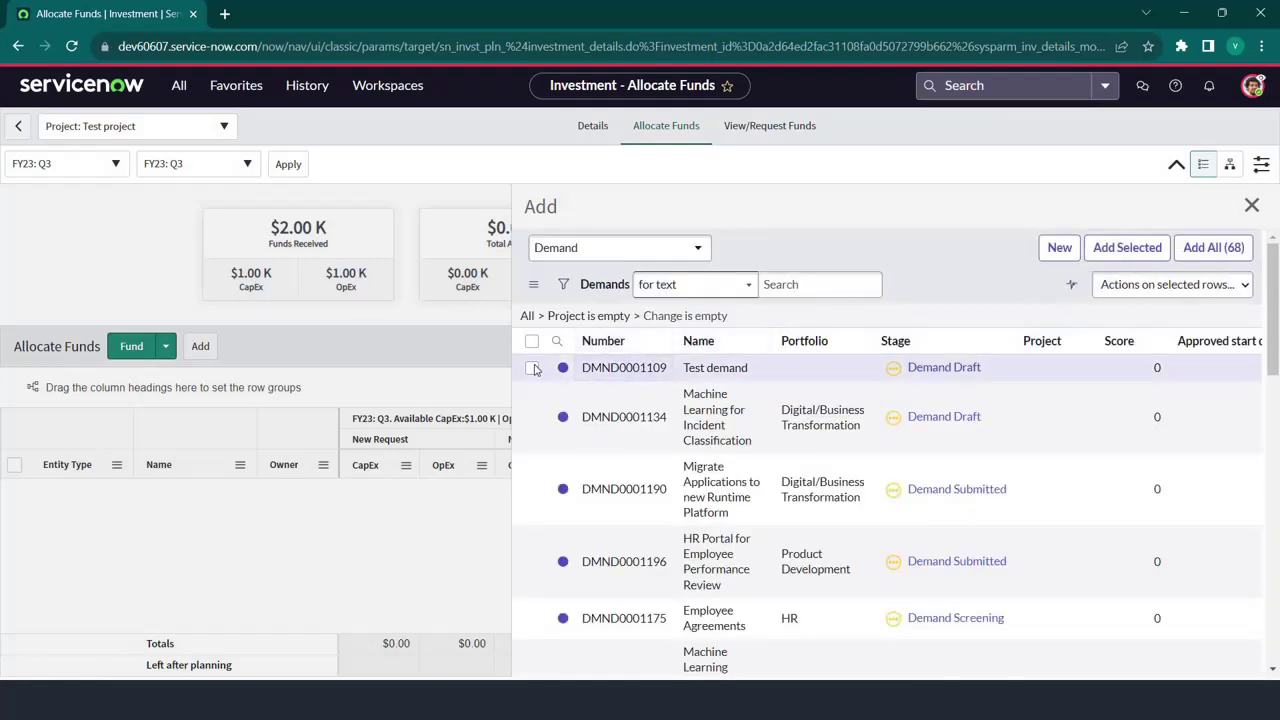
{"action": "left_click", "coordinate": [533, 369]}
{"action": "left_click", "coordinate": [1130, 248]}
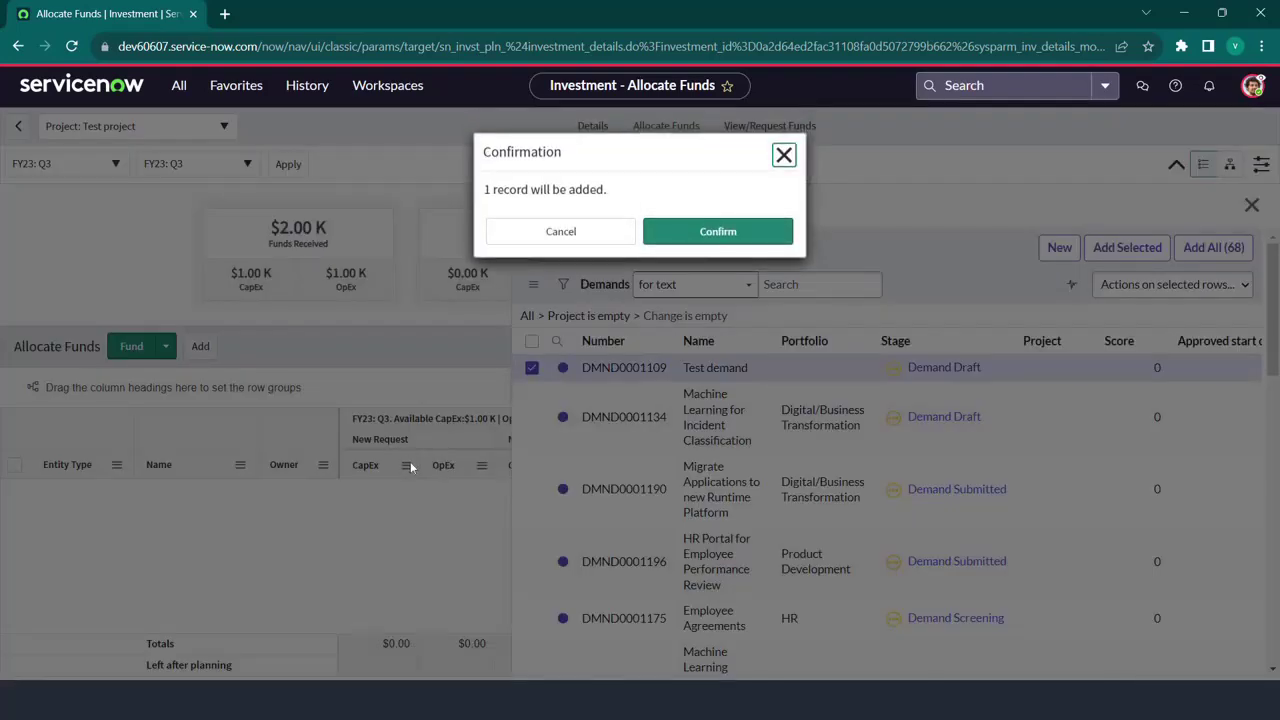
{"action": "left_click", "coordinate": [720, 241]}
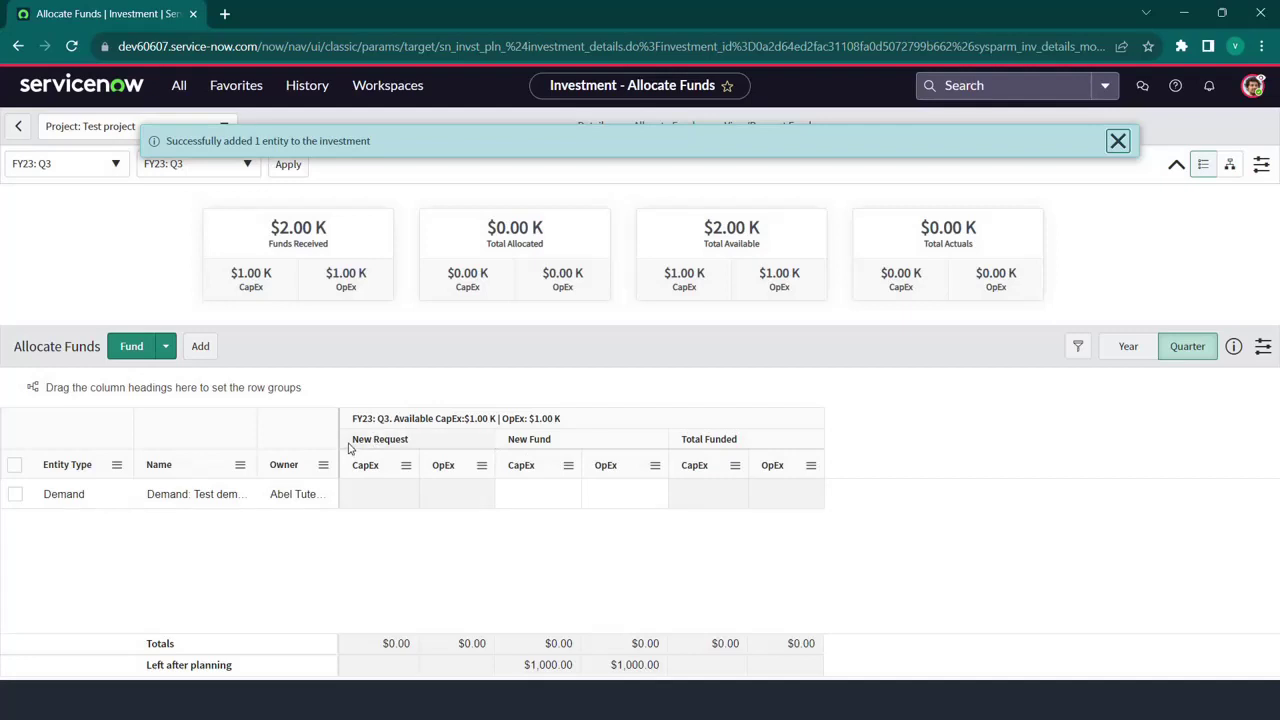
- Enter 500 New Fund CapEx and 500 OpEx in the Test demand row and fund it
{"action": "left_click", "coordinate": [538, 500]}
{"action": "type", "text": "500"}
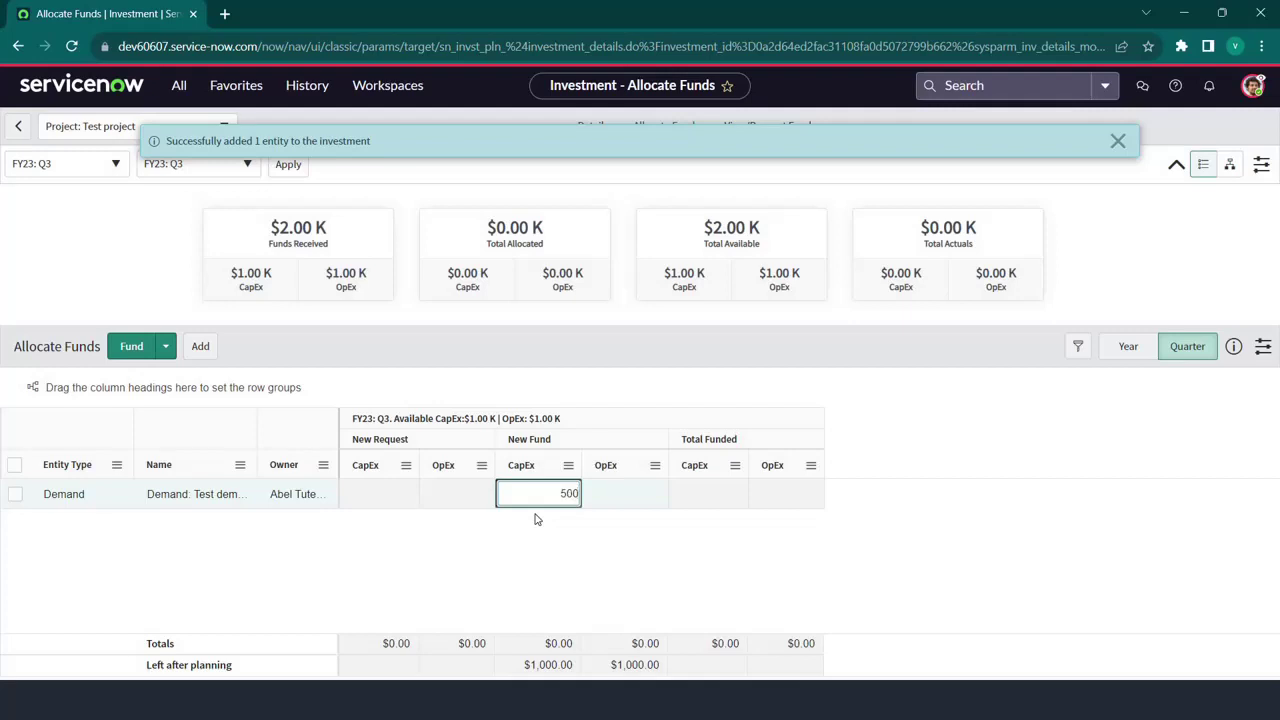
{"action": "left_click", "coordinate": [643, 493]}
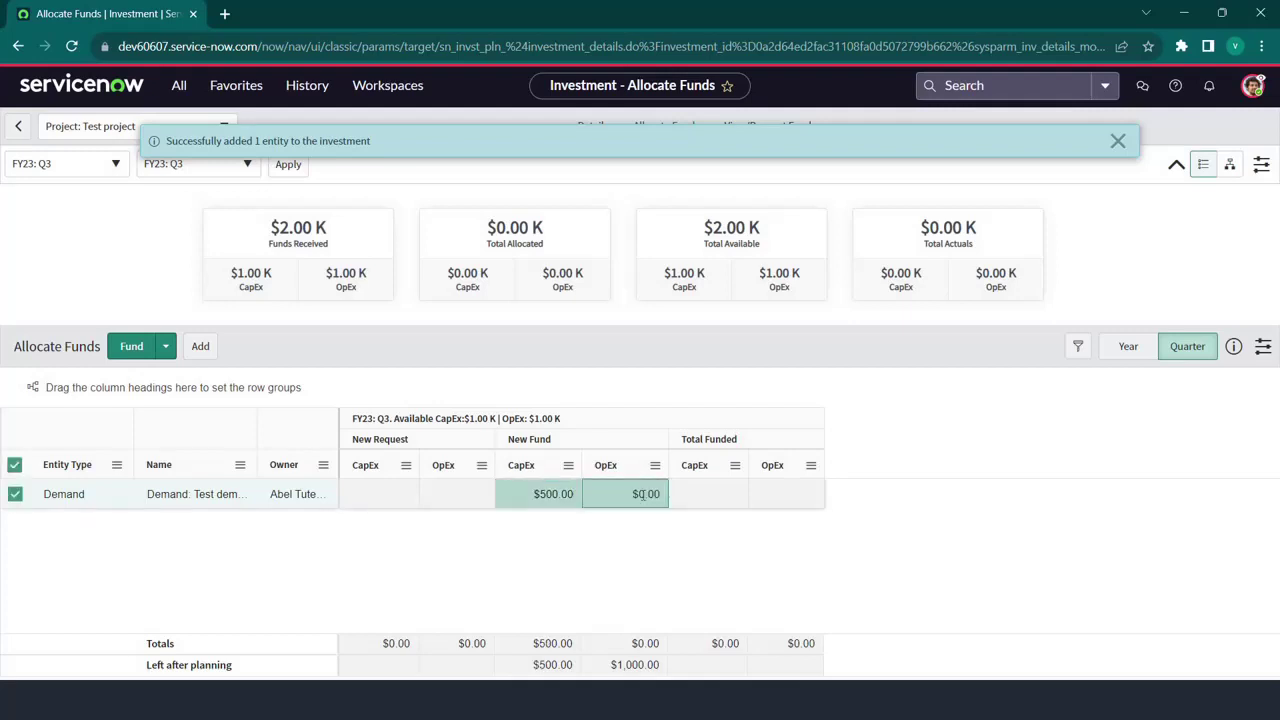
{"action": "left_click", "coordinate": [643, 493]}
{"action": "type", "text": "500"}
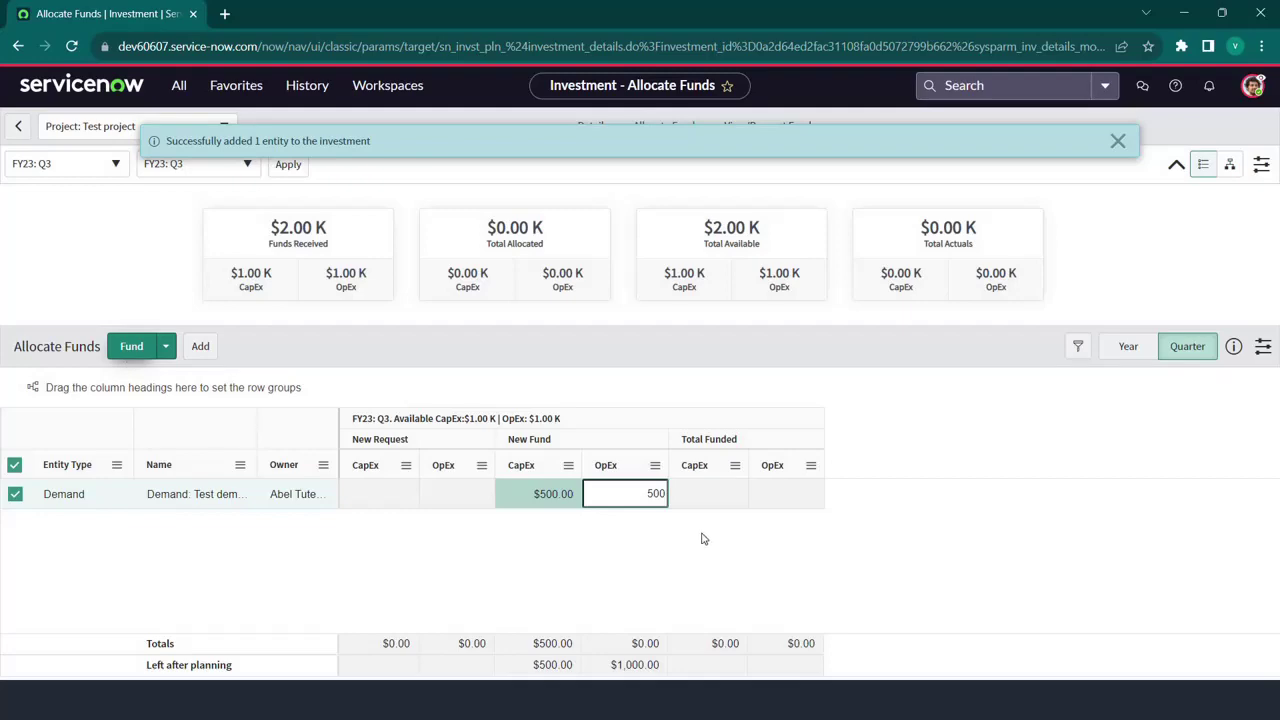
{"action": "left_click", "coordinate": [708, 503]}
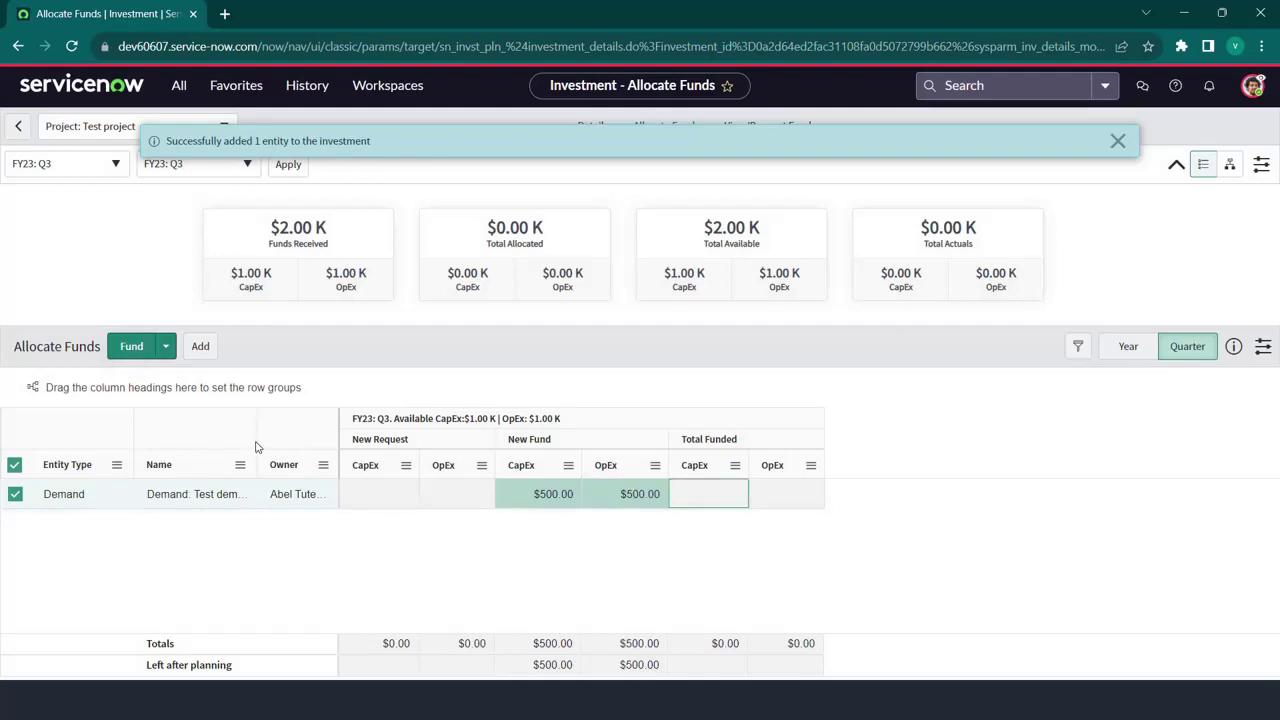
{"action": "left_click", "coordinate": [133, 350]}
{"action": "left_click", "coordinate": [718, 398]}
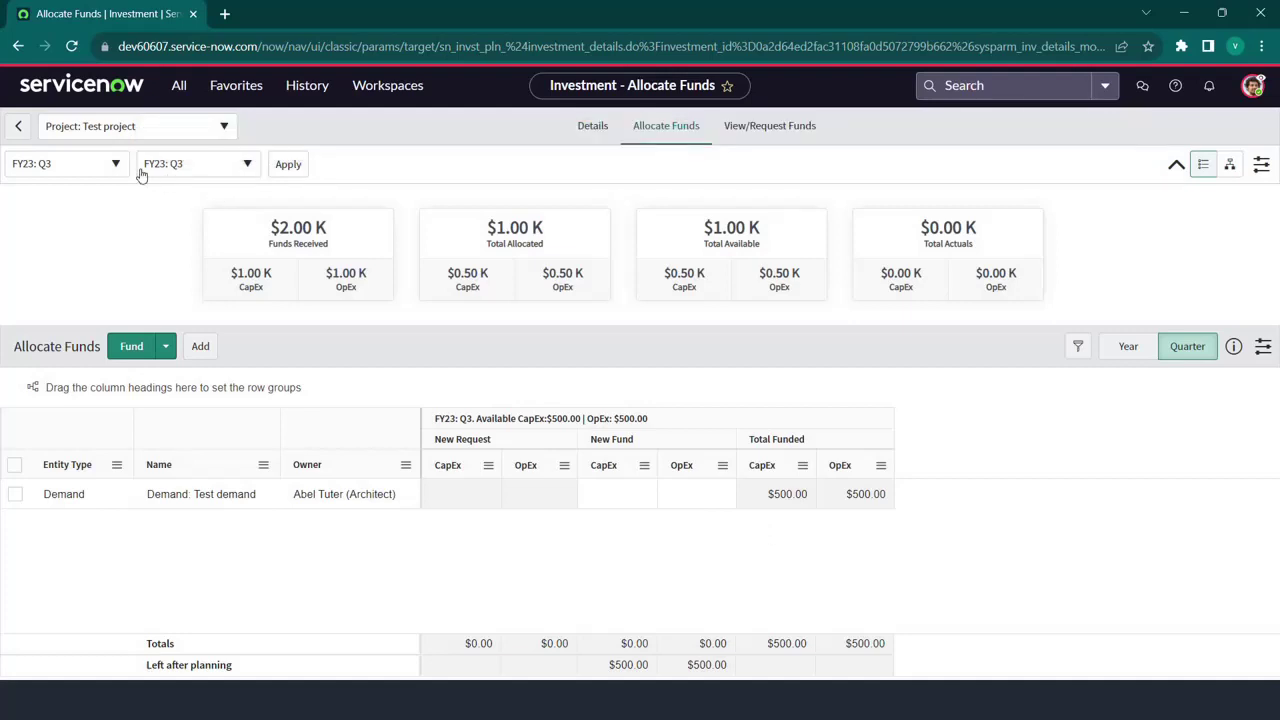
- Show Test portfolio's tree view and expand Test project to reveal Test demand's $1.00K
{"action": "left_click", "coordinate": [217, 136]}
{"action": "left_click", "coordinate": [128, 246]}
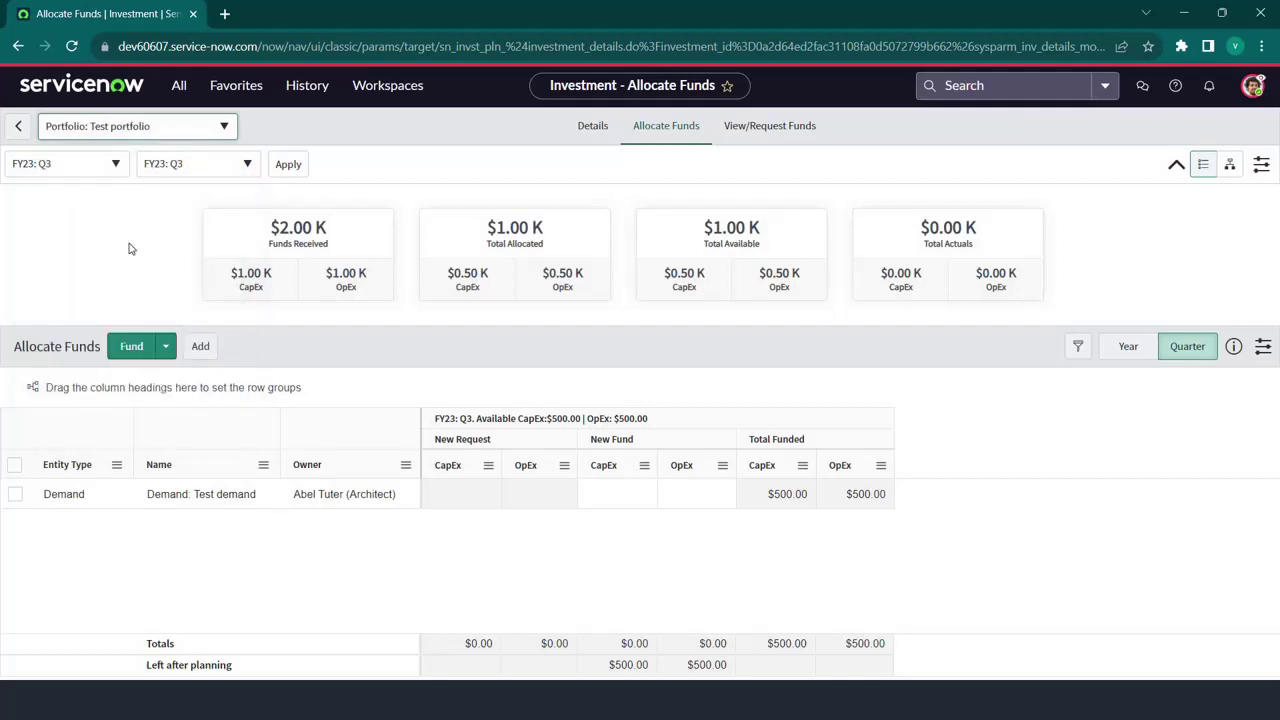
{"action": "left_click", "coordinate": [1231, 166]}
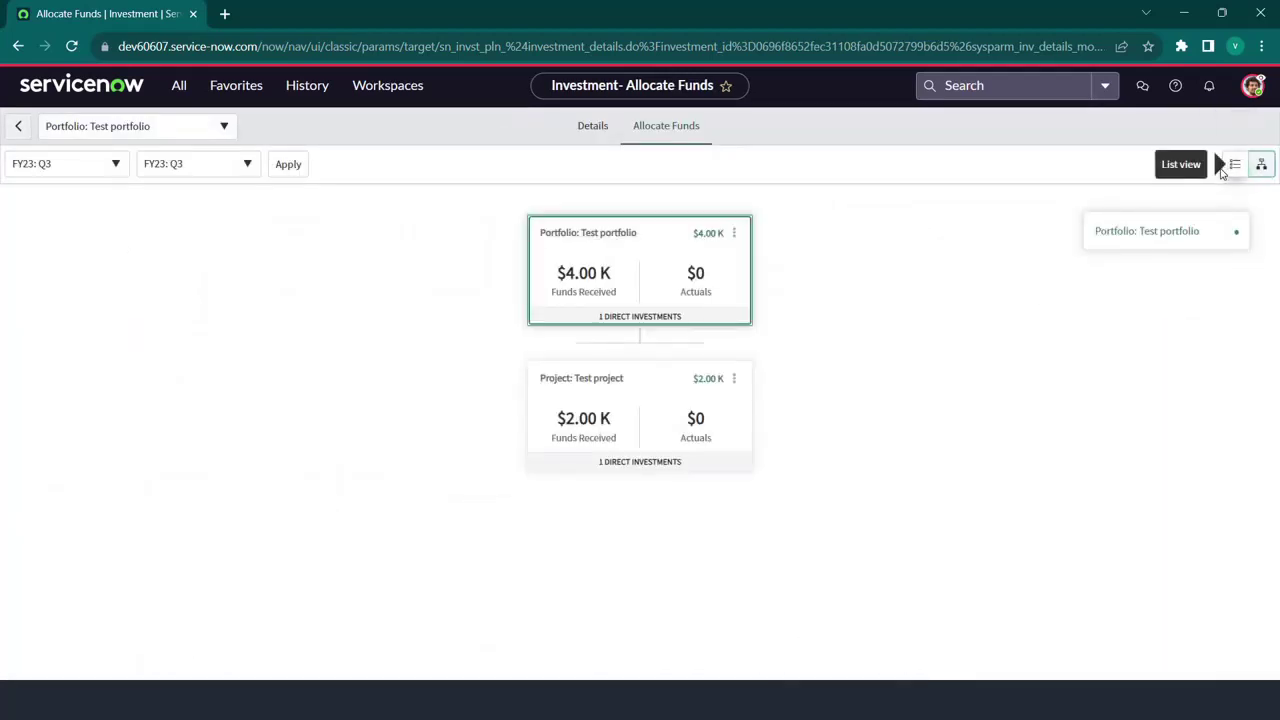
{"action": "left_click", "coordinate": [645, 463]}
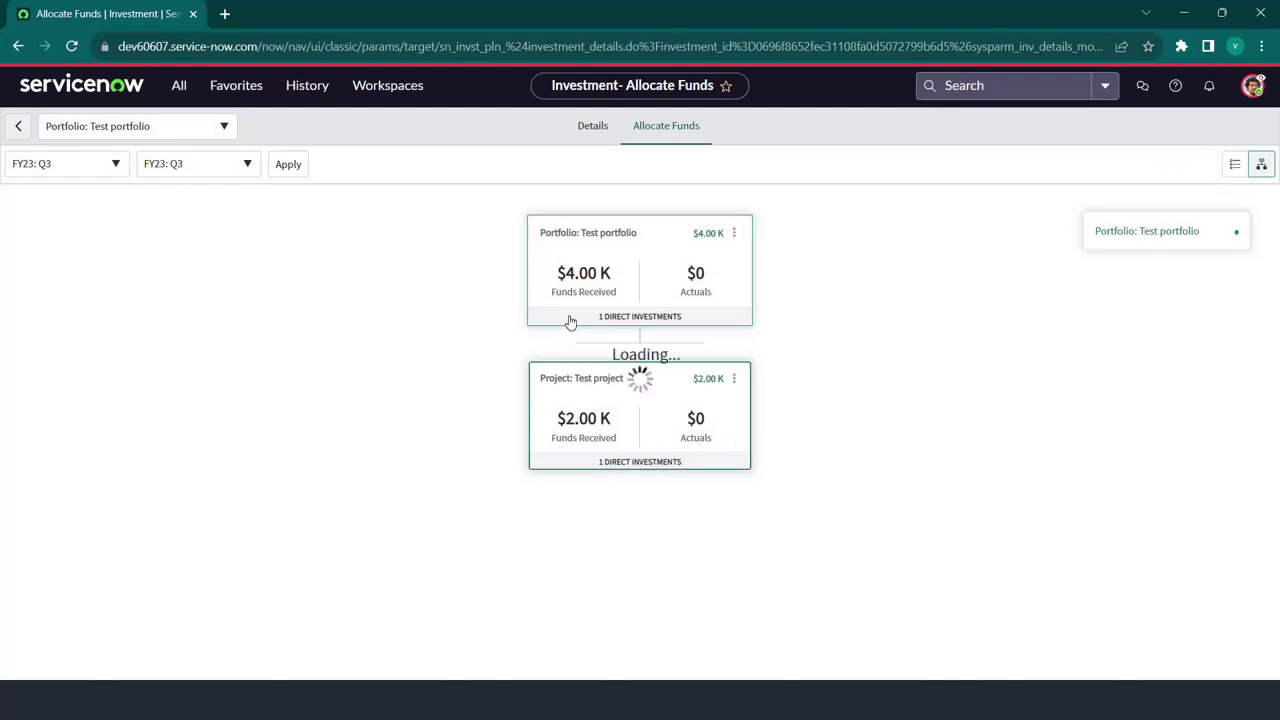